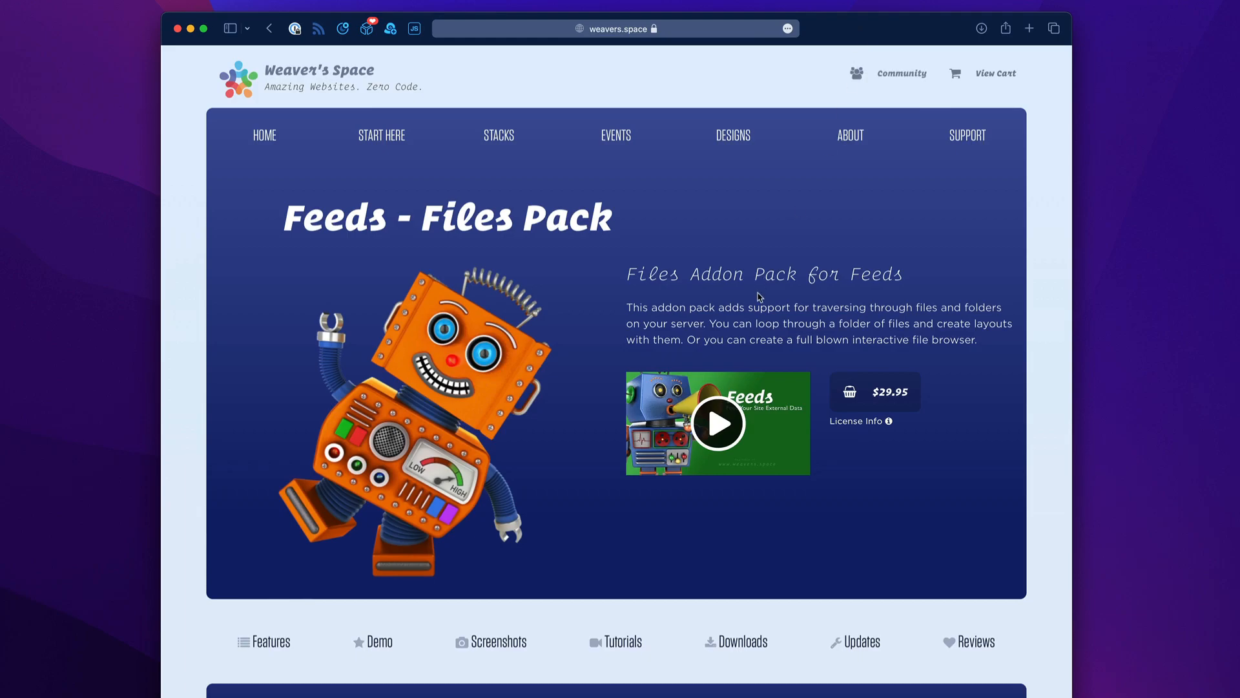
# Step: Try the Feeds Files Browser demo by opening the feeds folder and its friends subfolder, and return to the root listing
pyautogui.scroll(-5, 748, 312)
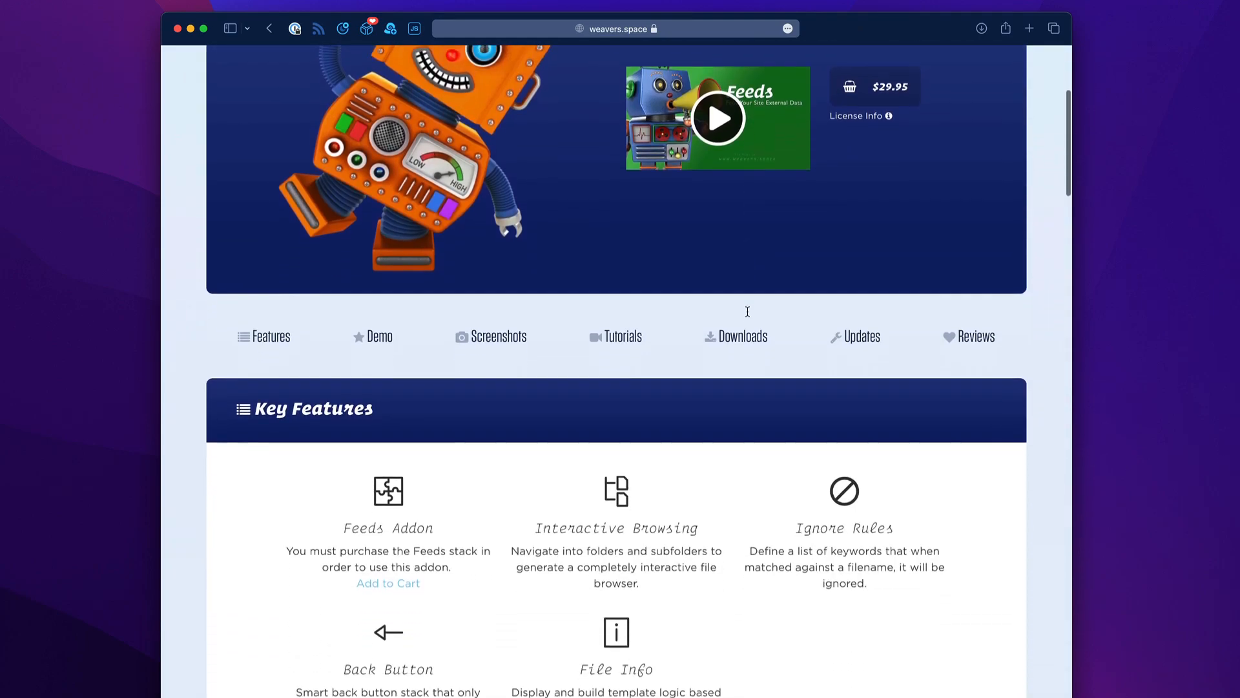
pyautogui.scroll(-12, 747, 312)
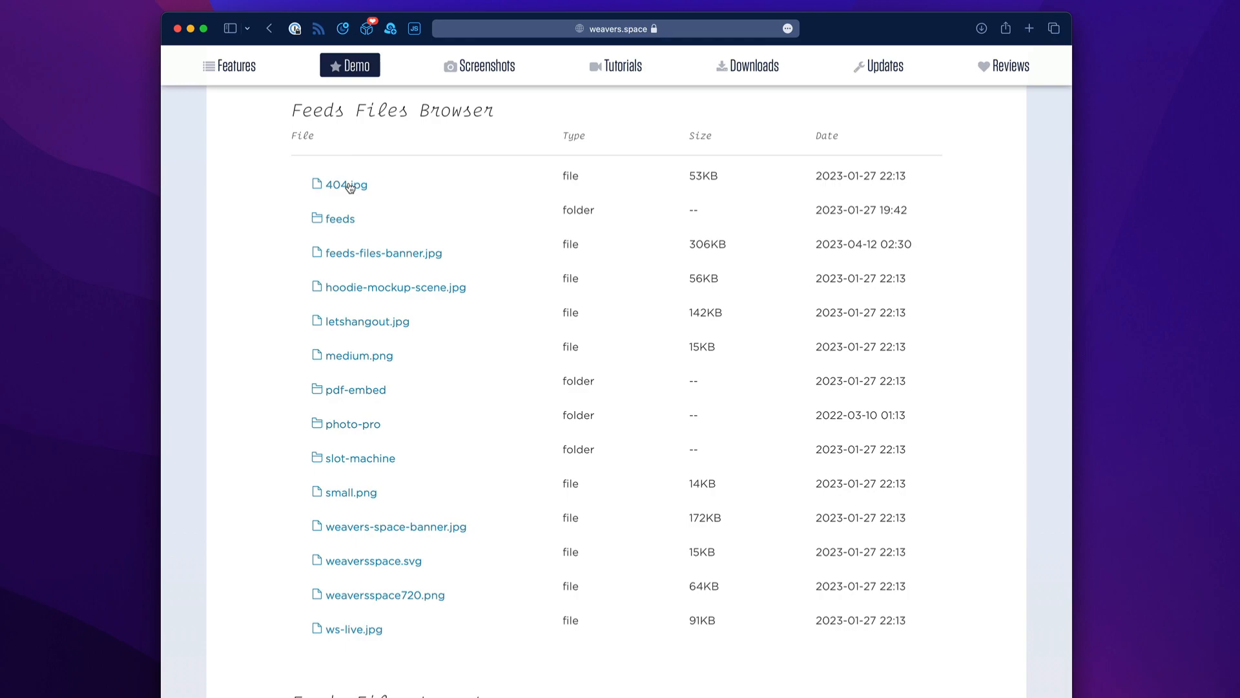
pyautogui.click(340, 219)
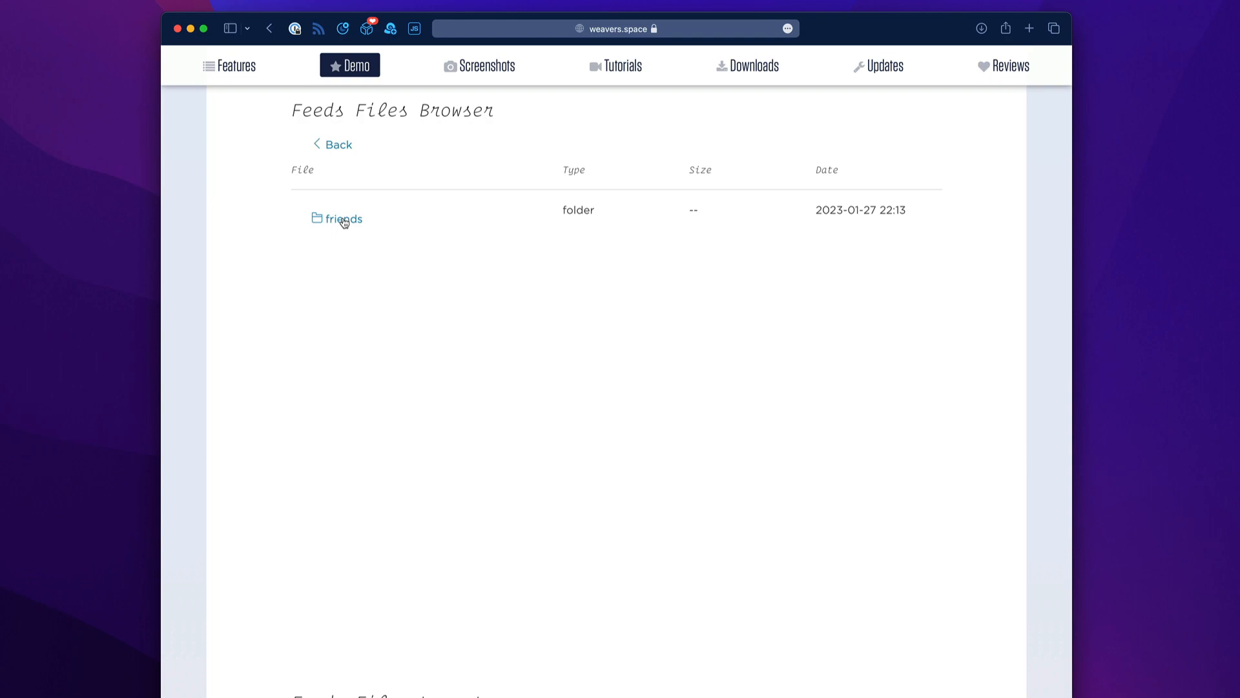
pyautogui.click(344, 220)
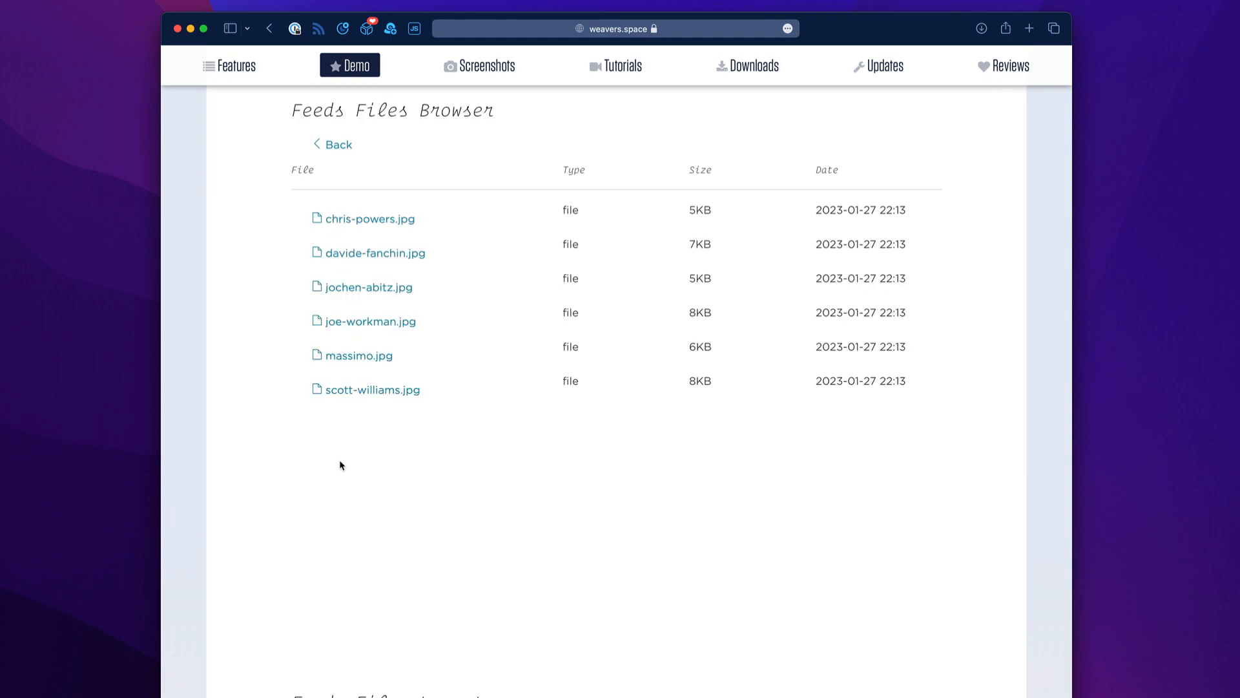
pyautogui.click(341, 147)
pyautogui.click(340, 146)
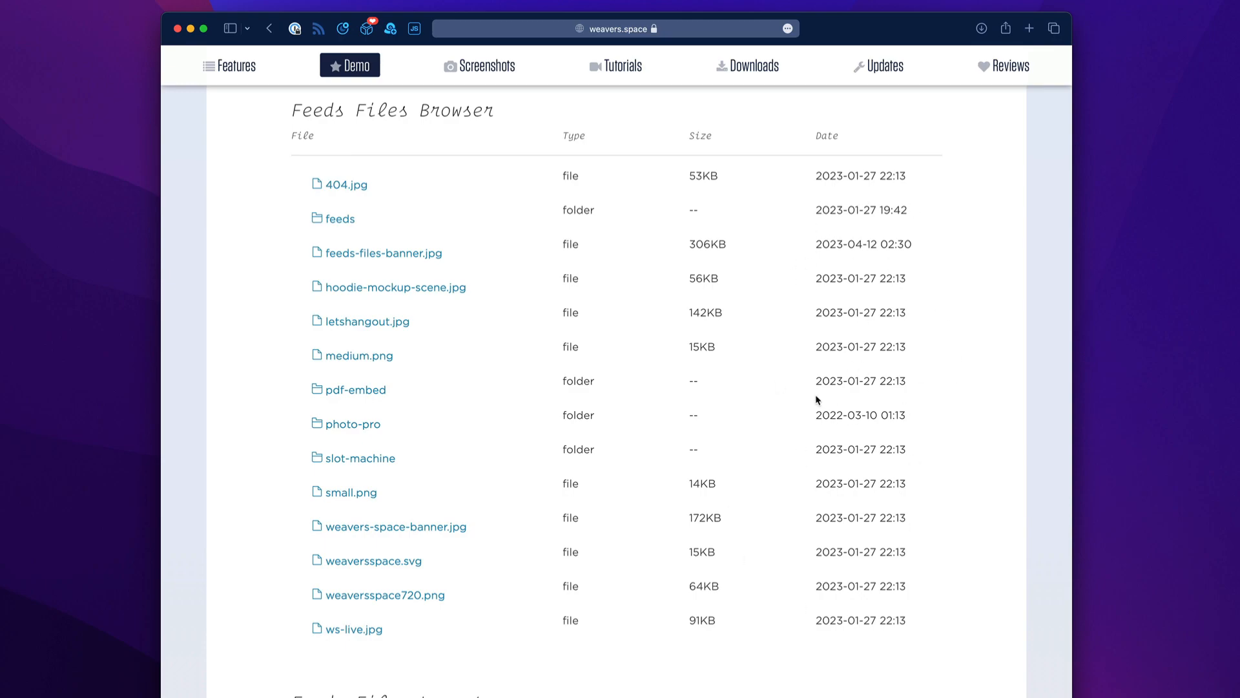
# Step: Try the Feeds Files Layout demo by opening the feeds folder and its friends subfolder, and return to the root gallery
pyautogui.scroll(-8, 794, 448)
pyautogui.scroll(-2, 797, 451)
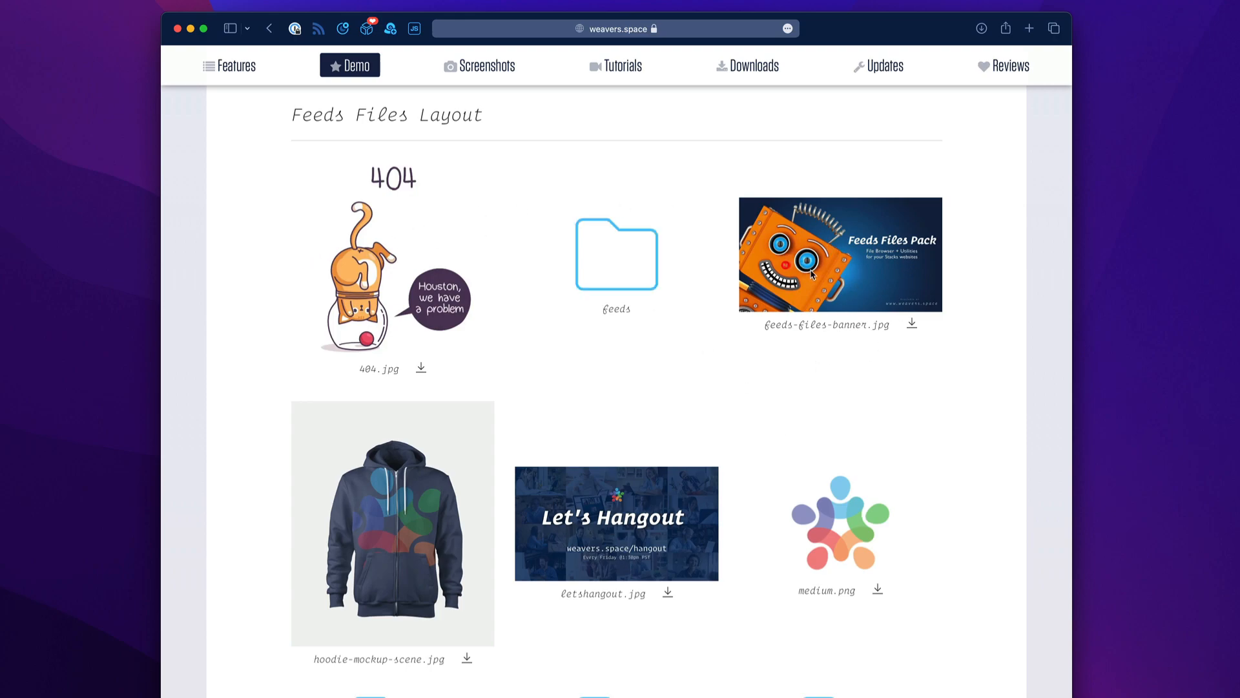
pyautogui.click(604, 279)
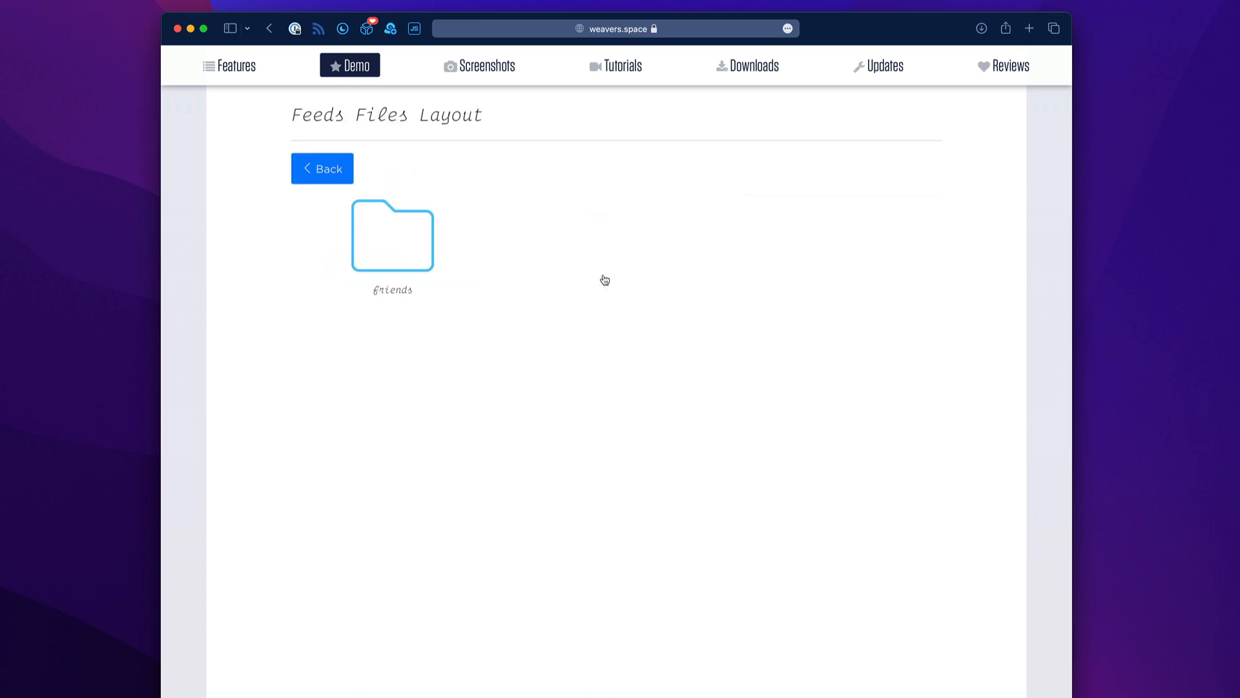
pyautogui.click(394, 237)
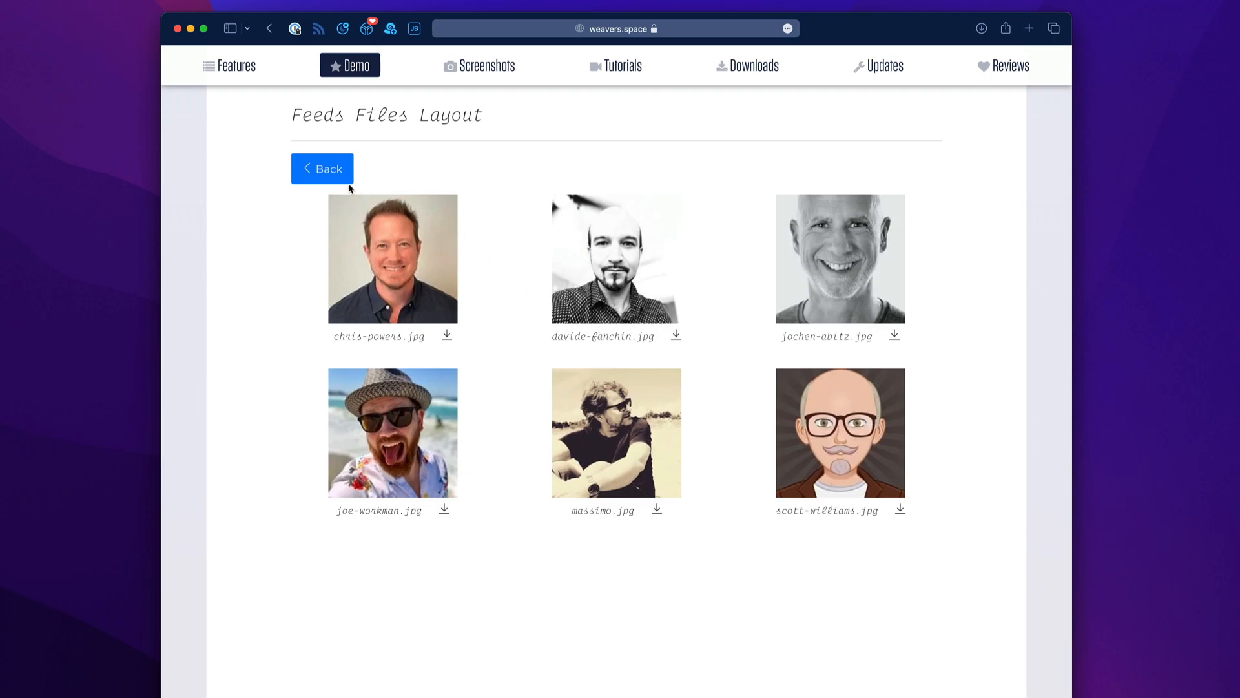
pyautogui.click(319, 173)
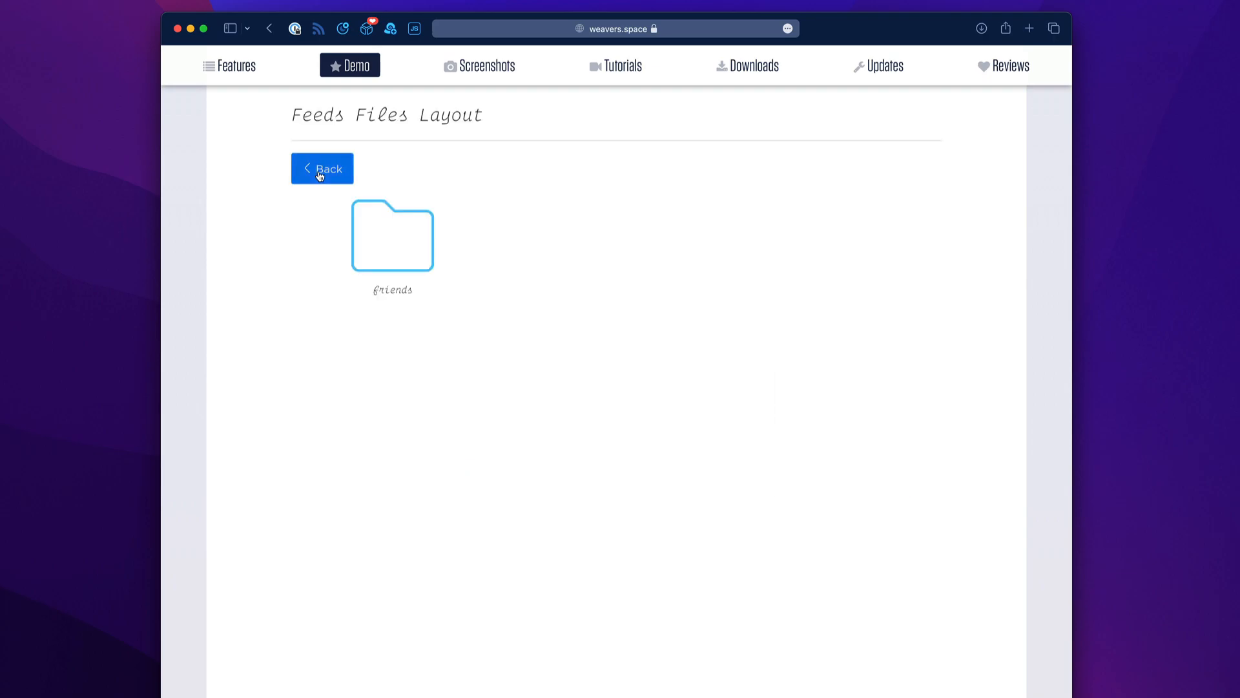
pyautogui.click(320, 173)
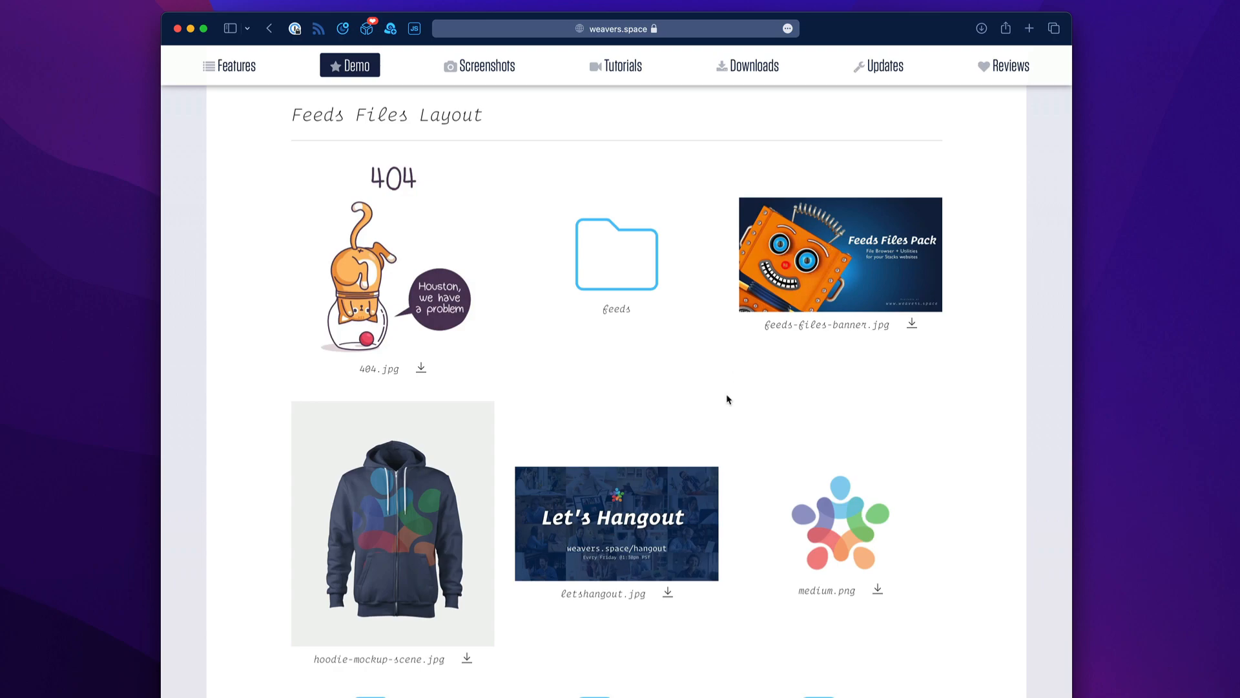
# Step: Look through the Files Layout gallery, open its pdf-embed folder to view the PDF preview, and return to the root
pyautogui.scroll(-10, 728, 396)
pyautogui.scroll(8, 728, 399)
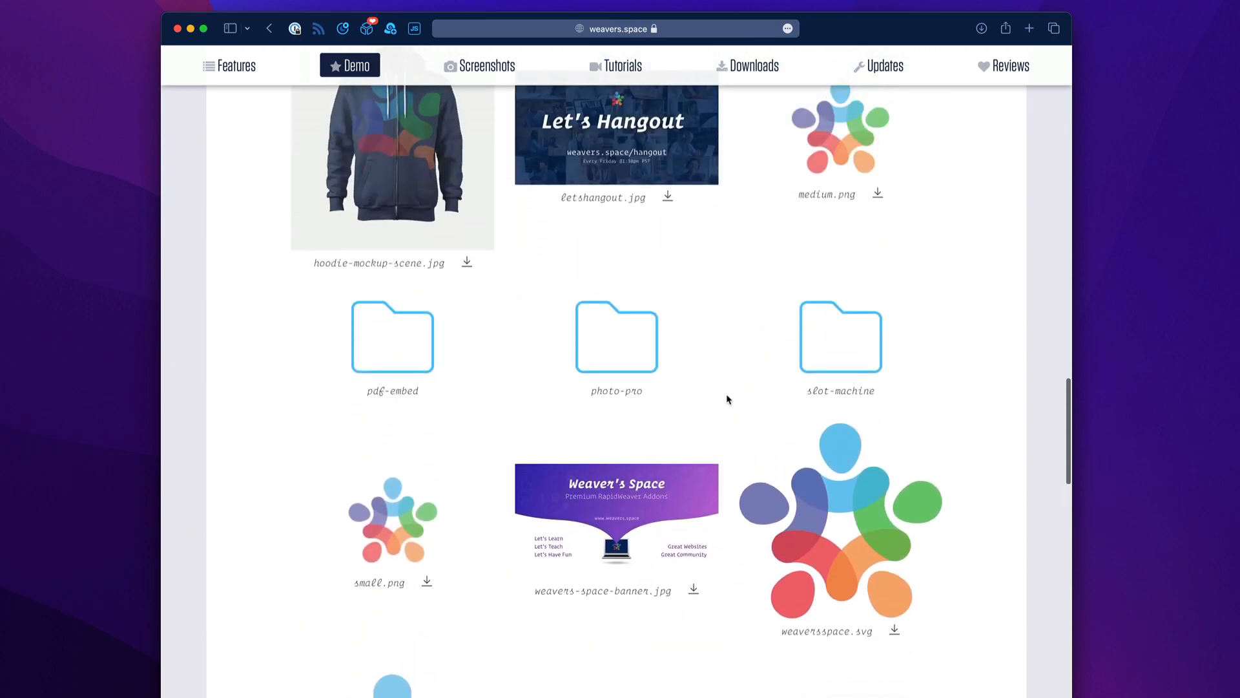
pyautogui.scroll(-3, 726, 399)
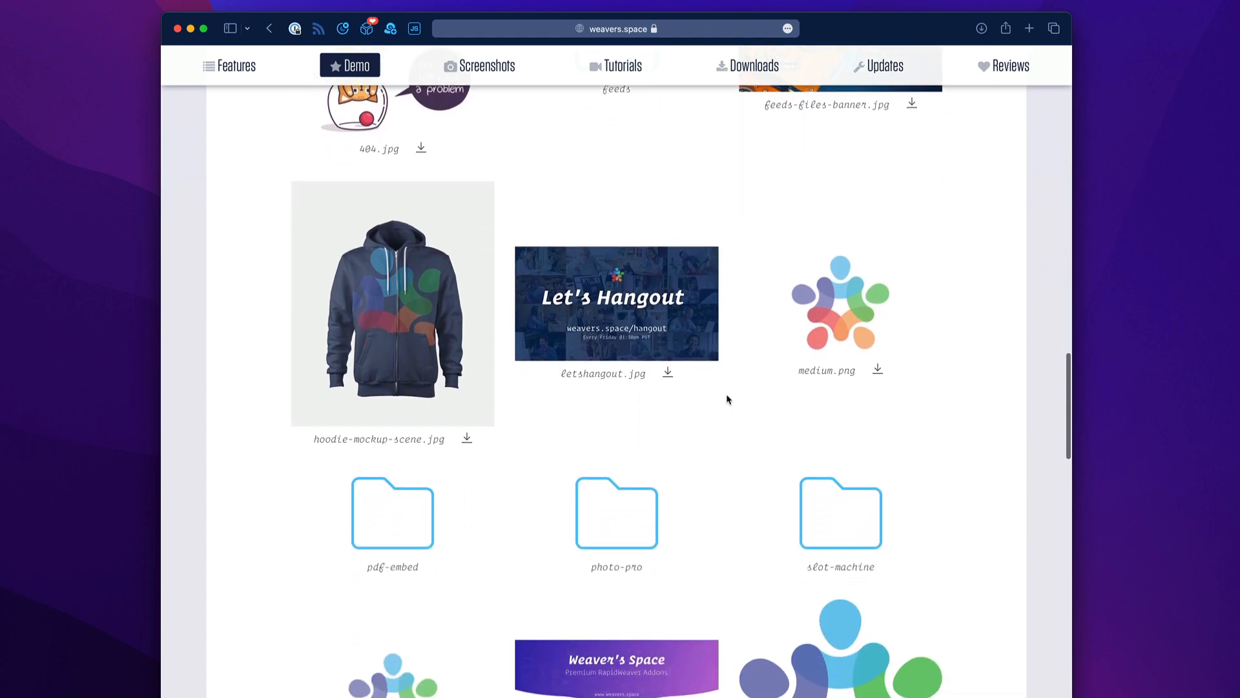
pyautogui.click(394, 481)
pyautogui.scroll(4, 576, 177)
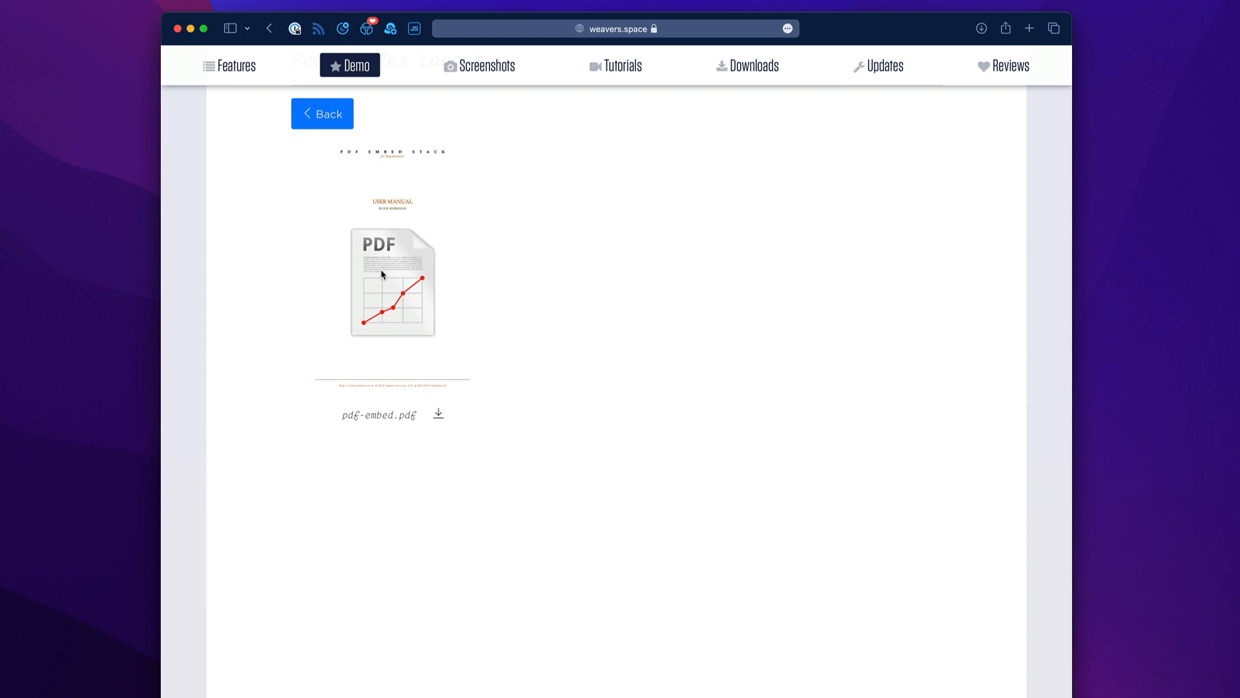
pyautogui.click(329, 116)
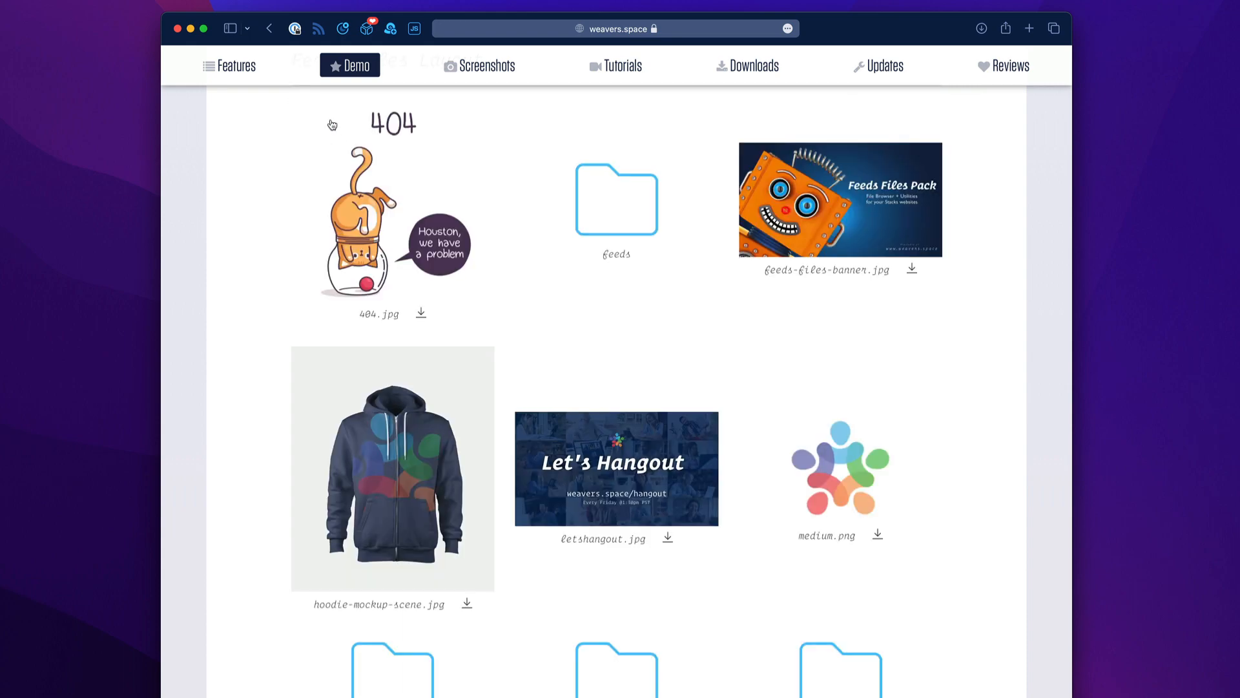
pyautogui.scroll(5, 562, 319)
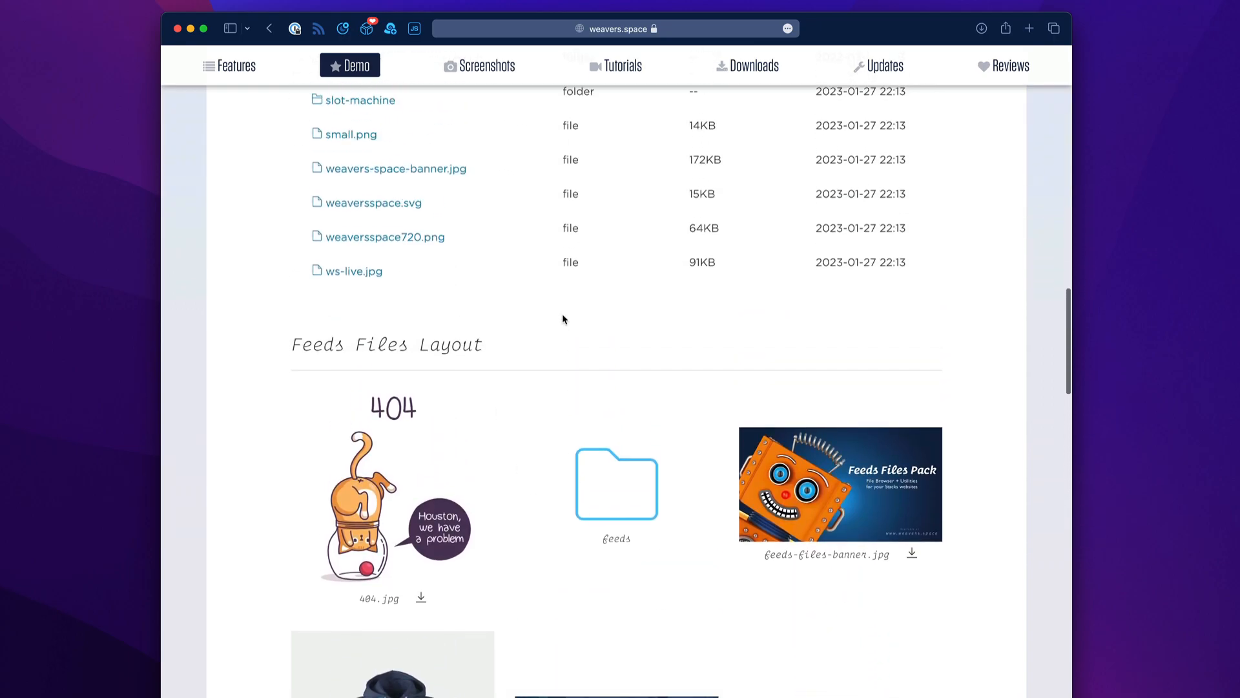
pyautogui.scroll(6, 562, 318)
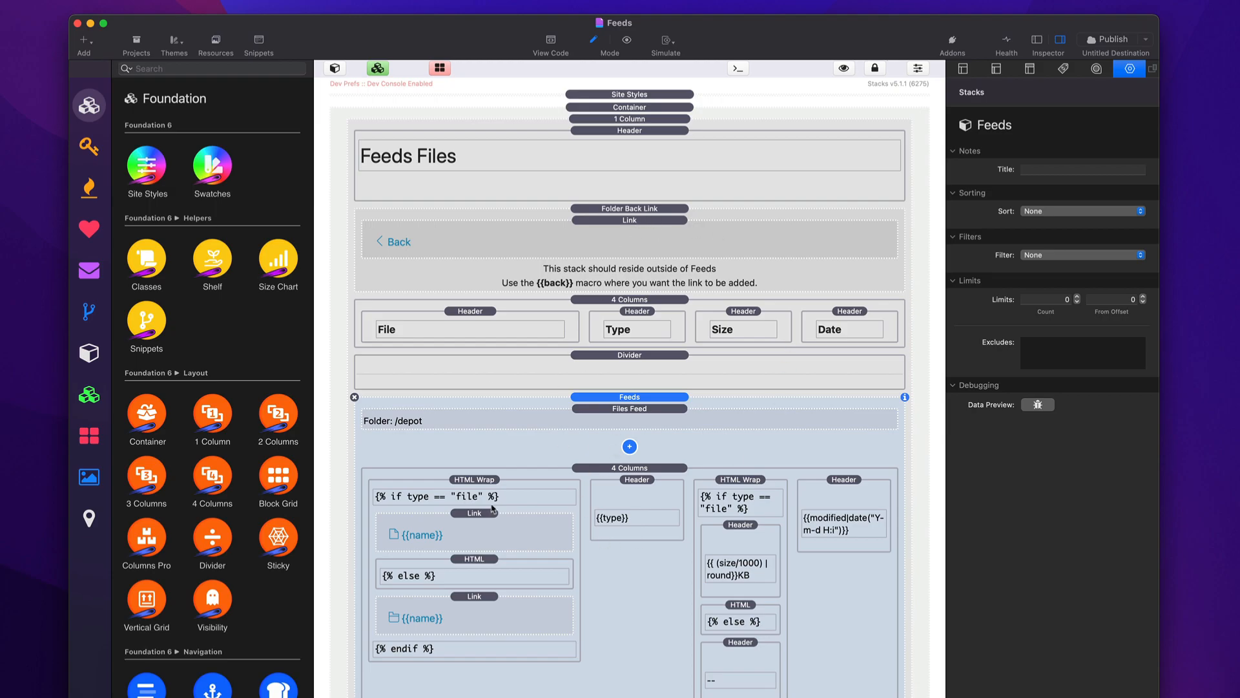
# Step: Inspect the header row's 4 Columns, Divider and Feeds stacks, and view the feed types that can be added
pyautogui.click(624, 305)
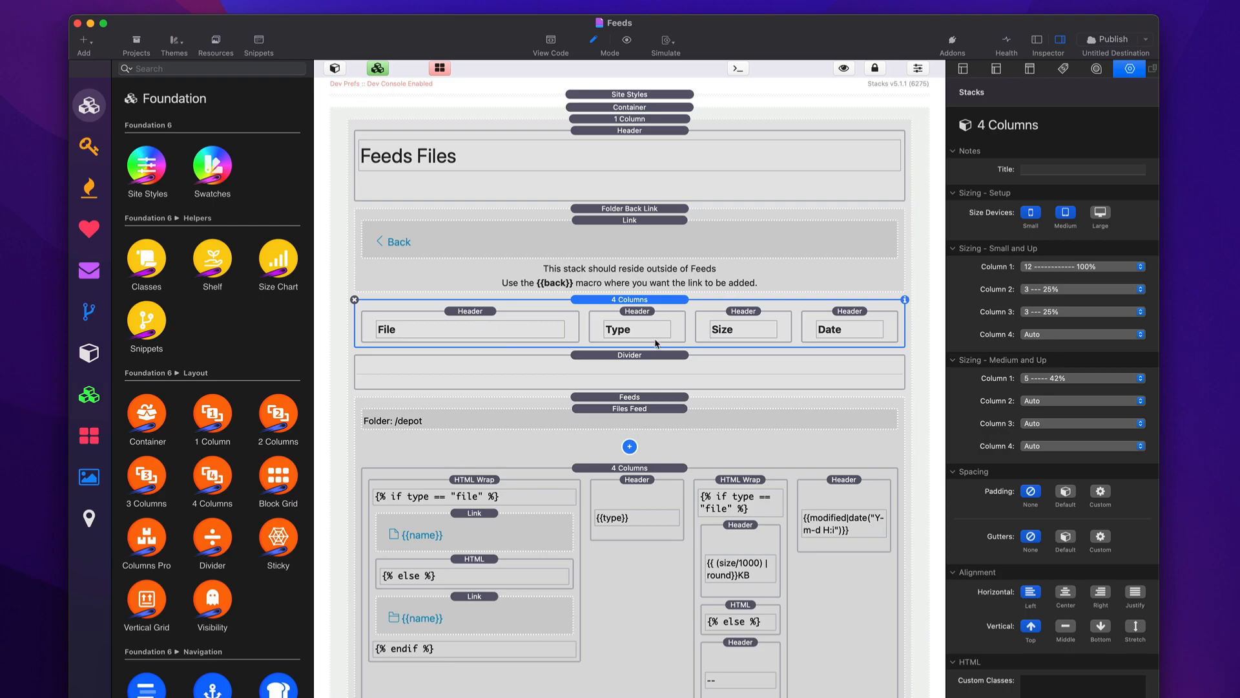
pyautogui.click(639, 355)
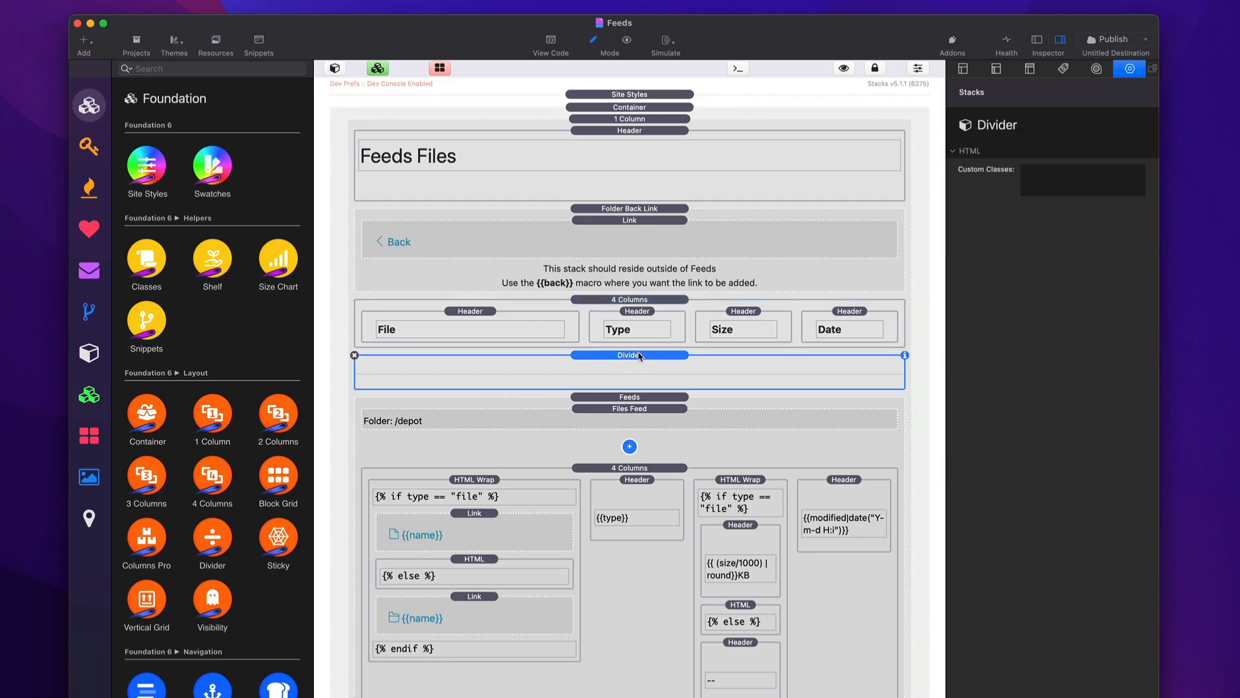
pyautogui.click(629, 398)
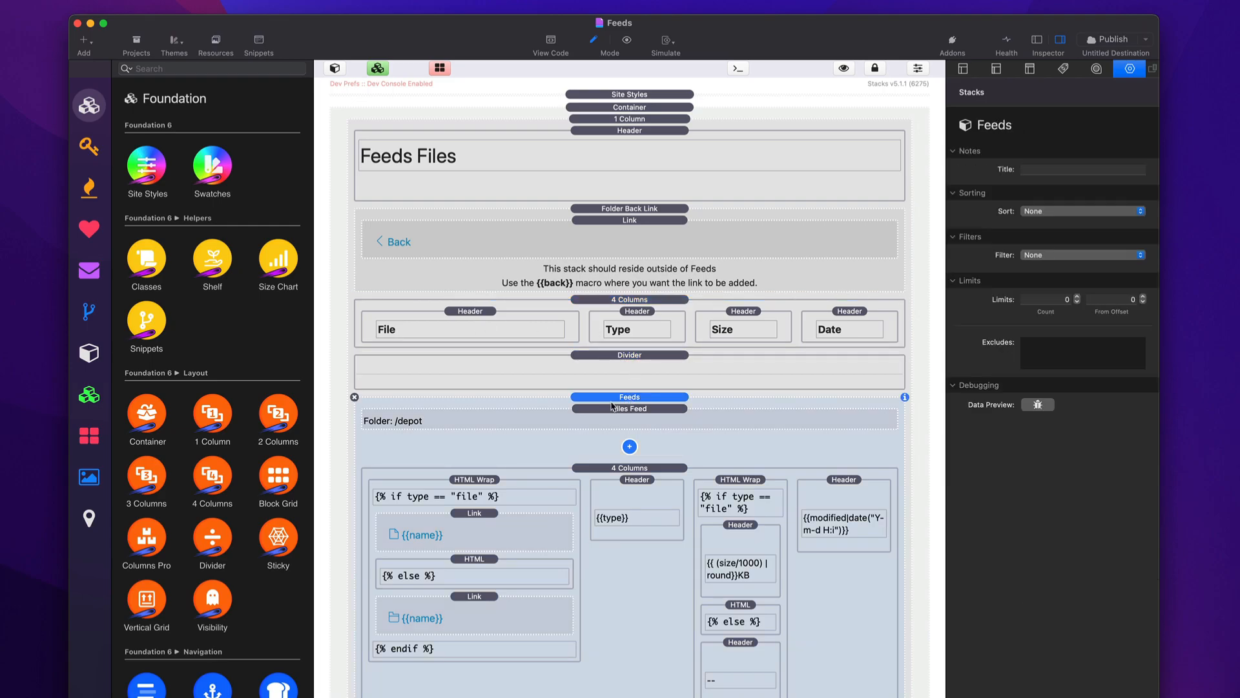
pyautogui.click(630, 446)
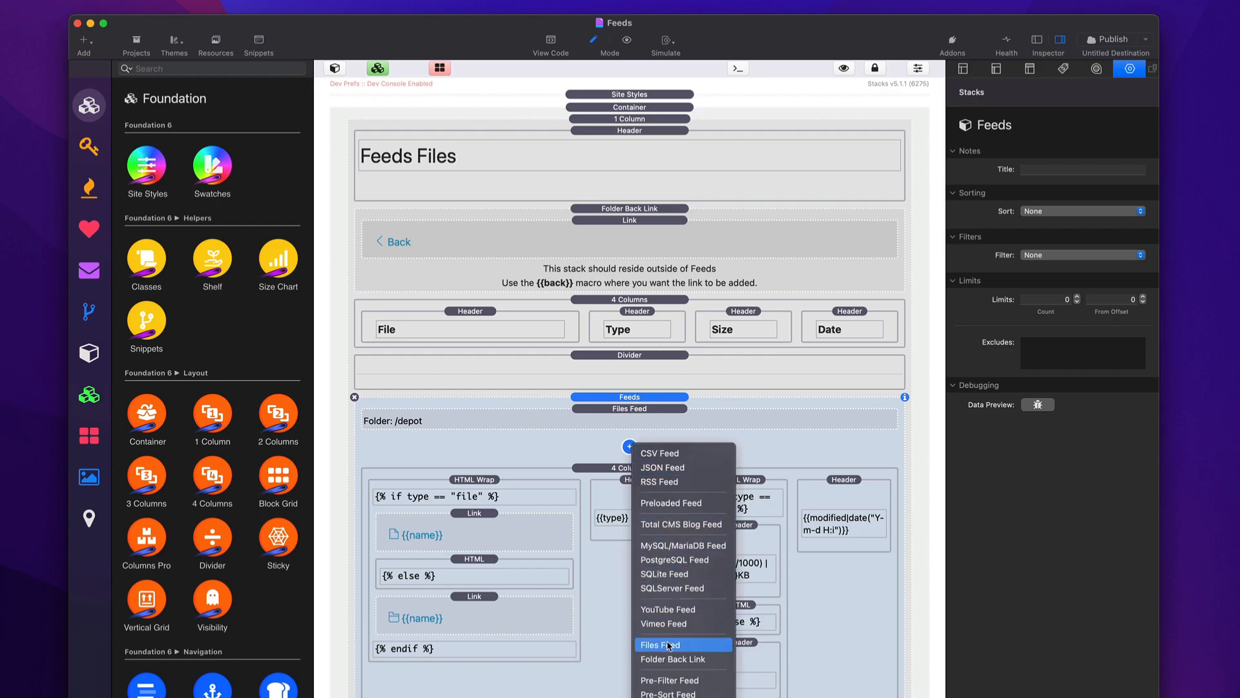
# Step: Select the Files Feed stack inside Feeds and examine its folder path setting
pyautogui.click(610, 409)
pyautogui.click(609, 410)
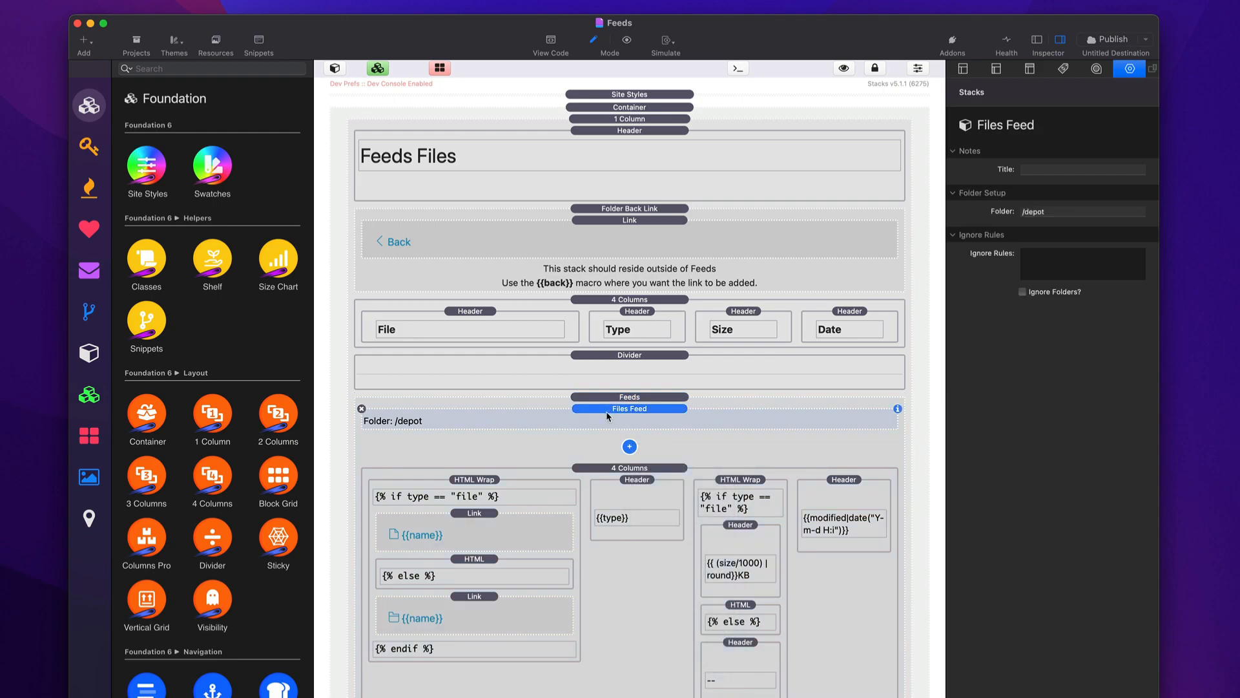
pyautogui.click(1077, 213)
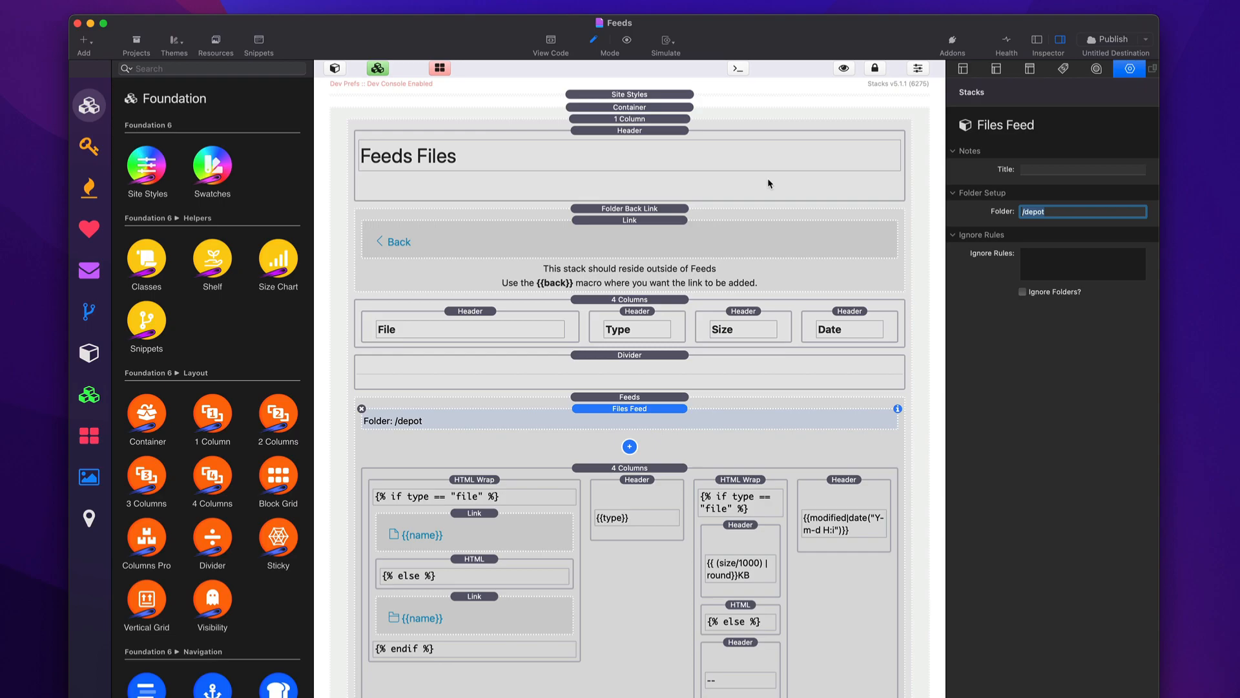
# Step: Set the Files Feed ignore rules to "sale, private" and enable ignoring folders
pyautogui.click(1042, 262)
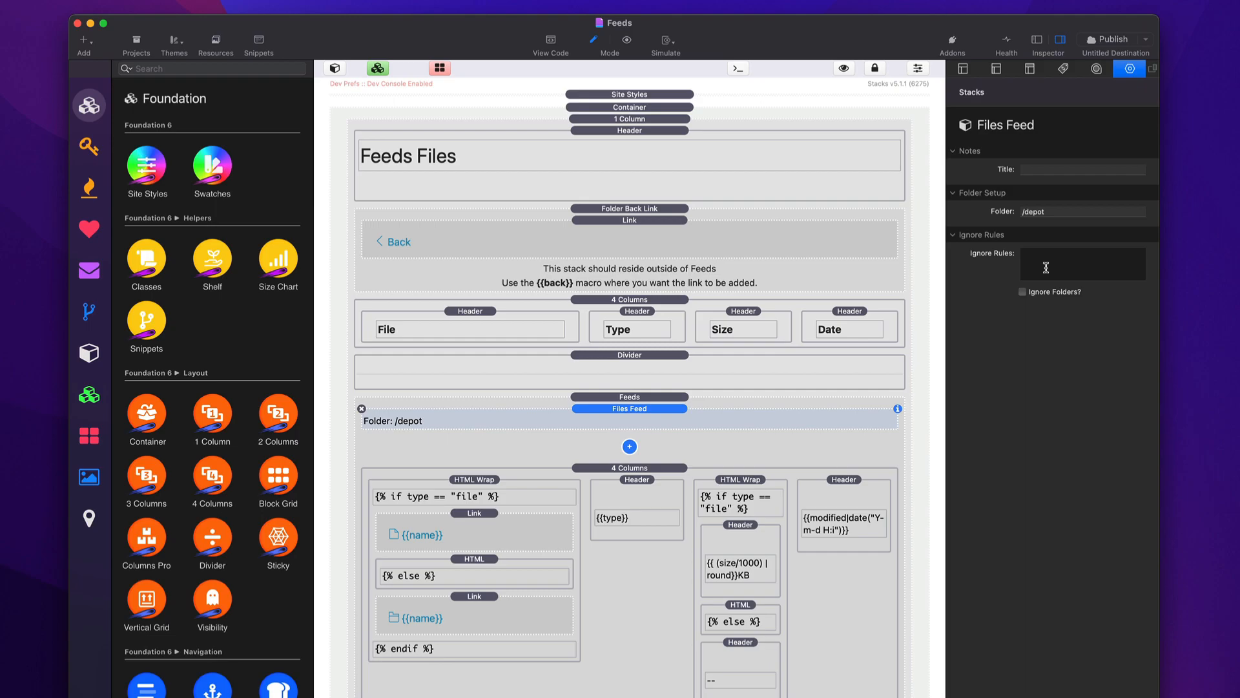
pyautogui.click(1046, 266)
pyautogui.write('sales')
pyautogui.write('private')
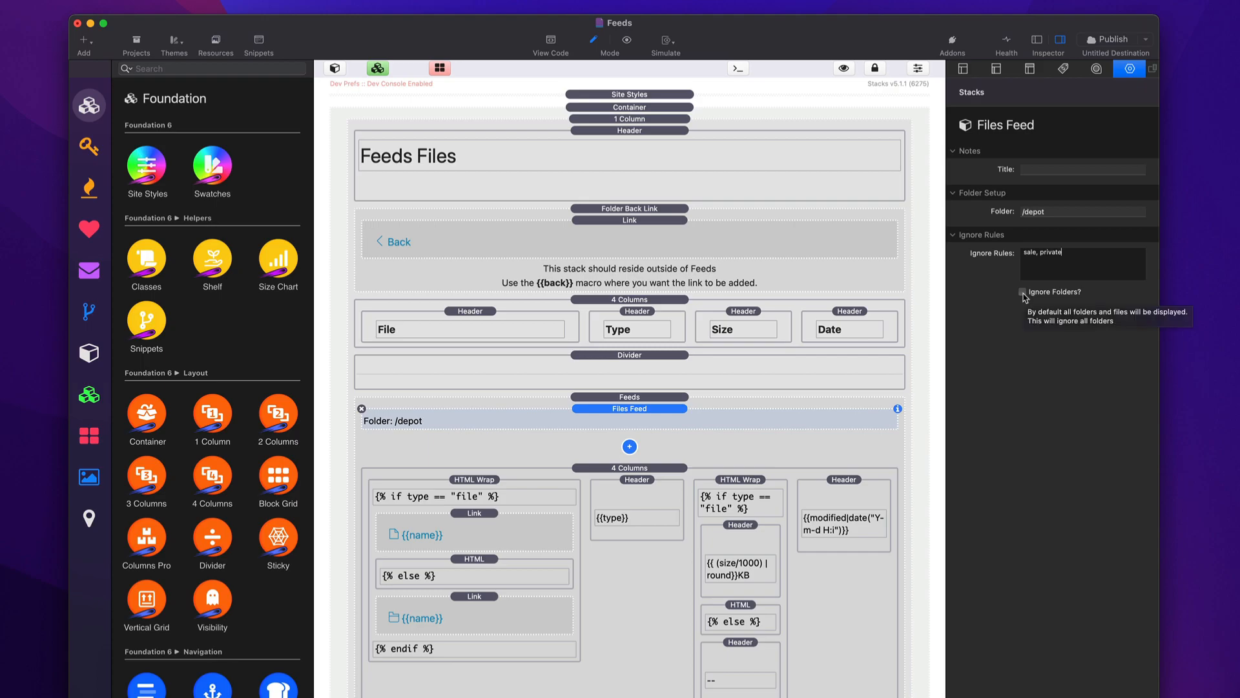
pyautogui.click(1022, 292)
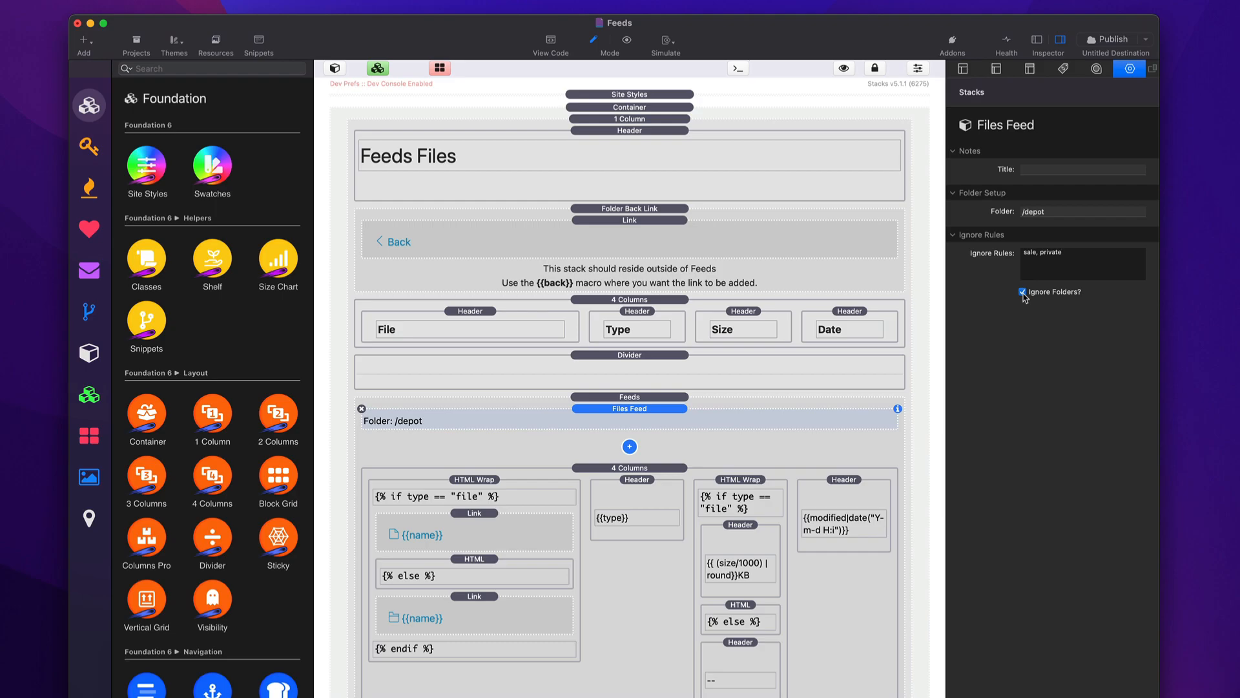
# Step: Enable the data preview for debugging on the Feeds stack and preview the page
pyautogui.click(710, 451)
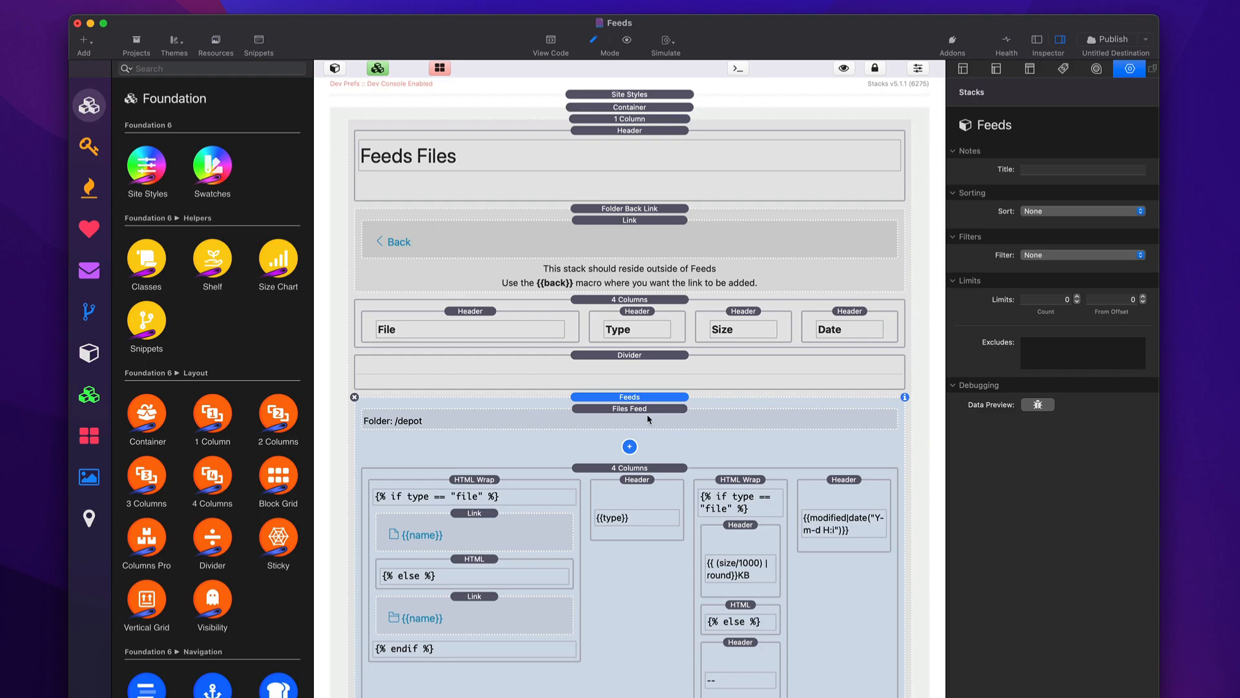
pyautogui.click(1039, 404)
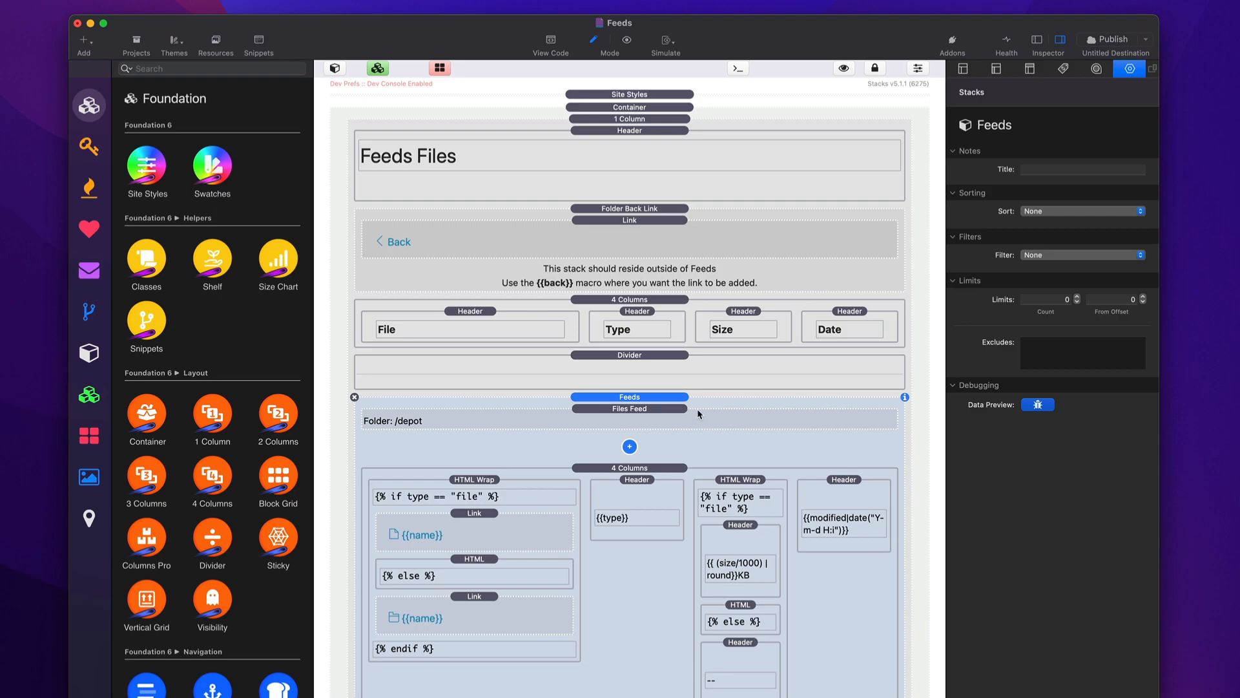
pyautogui.press('super+r')
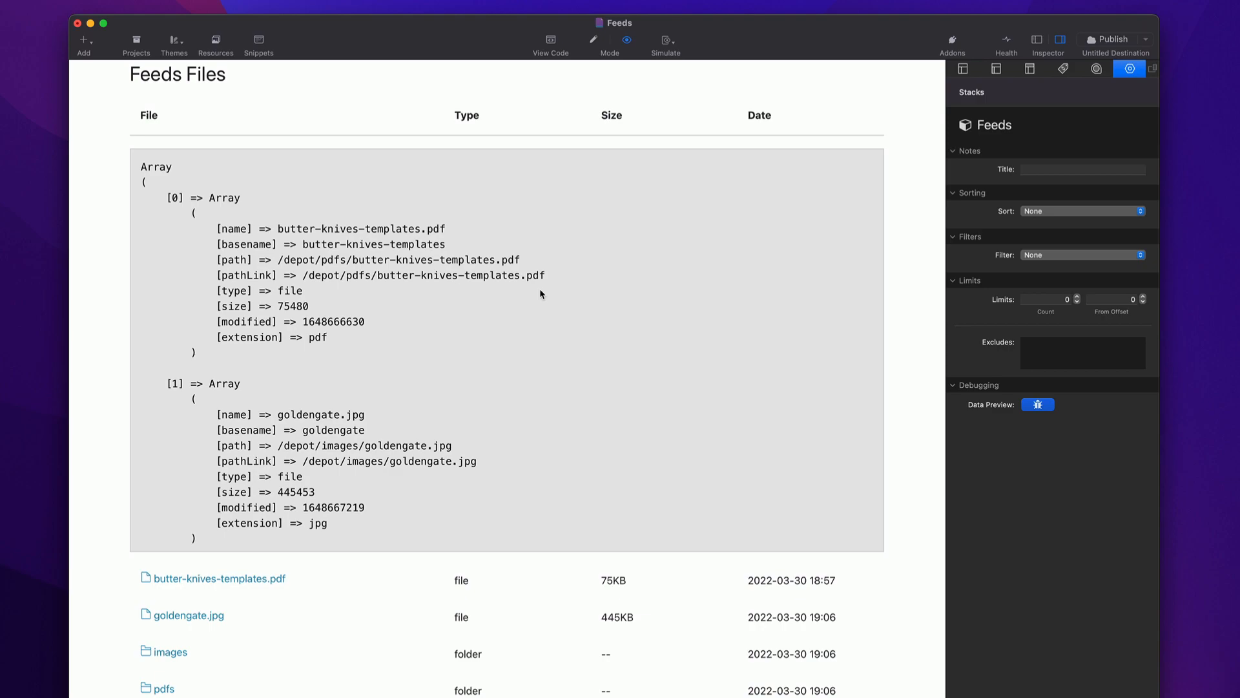
# Step: Look through the file and folder entries in the previewed data array
pyautogui.scroll(-2, 471, 334)
pyautogui.scroll(2, 472, 335)
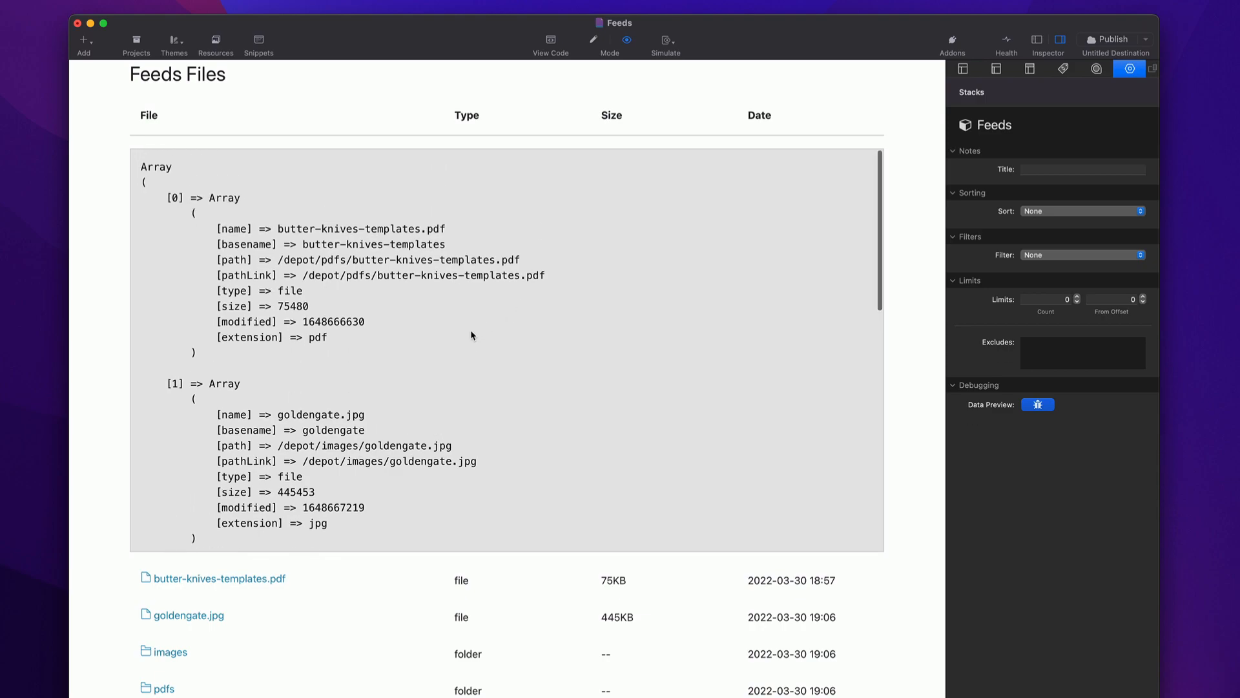
pyautogui.scroll(-15, 325, 311)
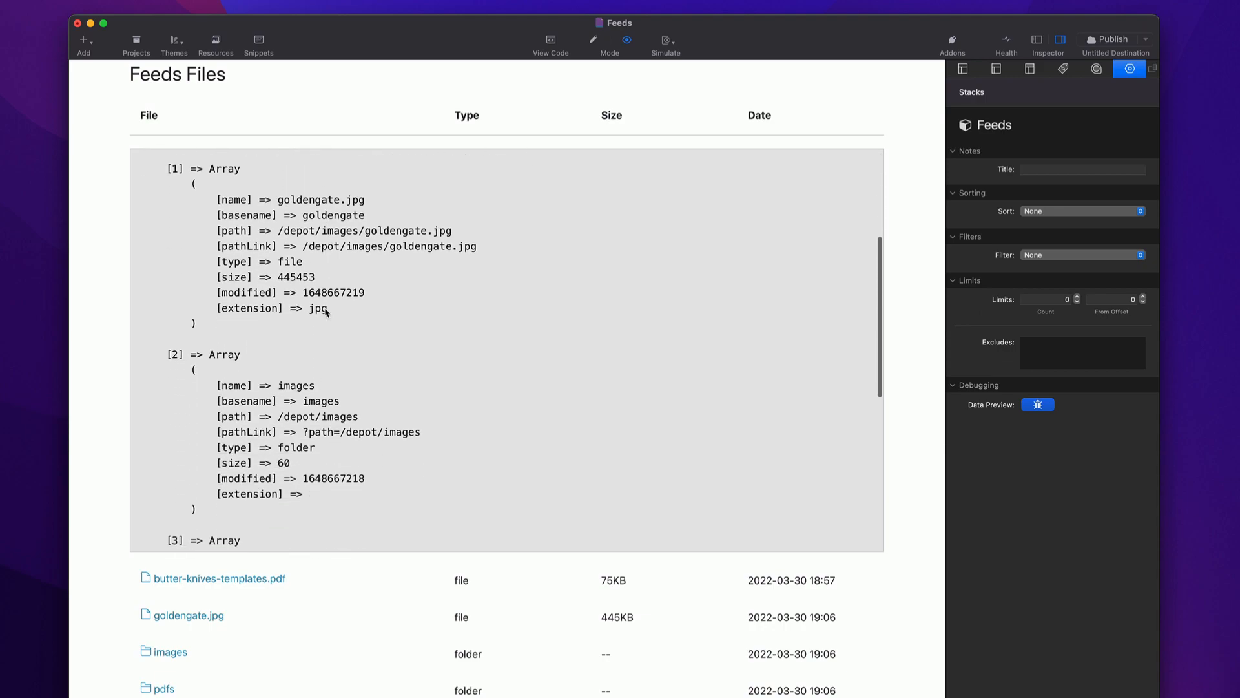
pyautogui.scroll(15, 325, 312)
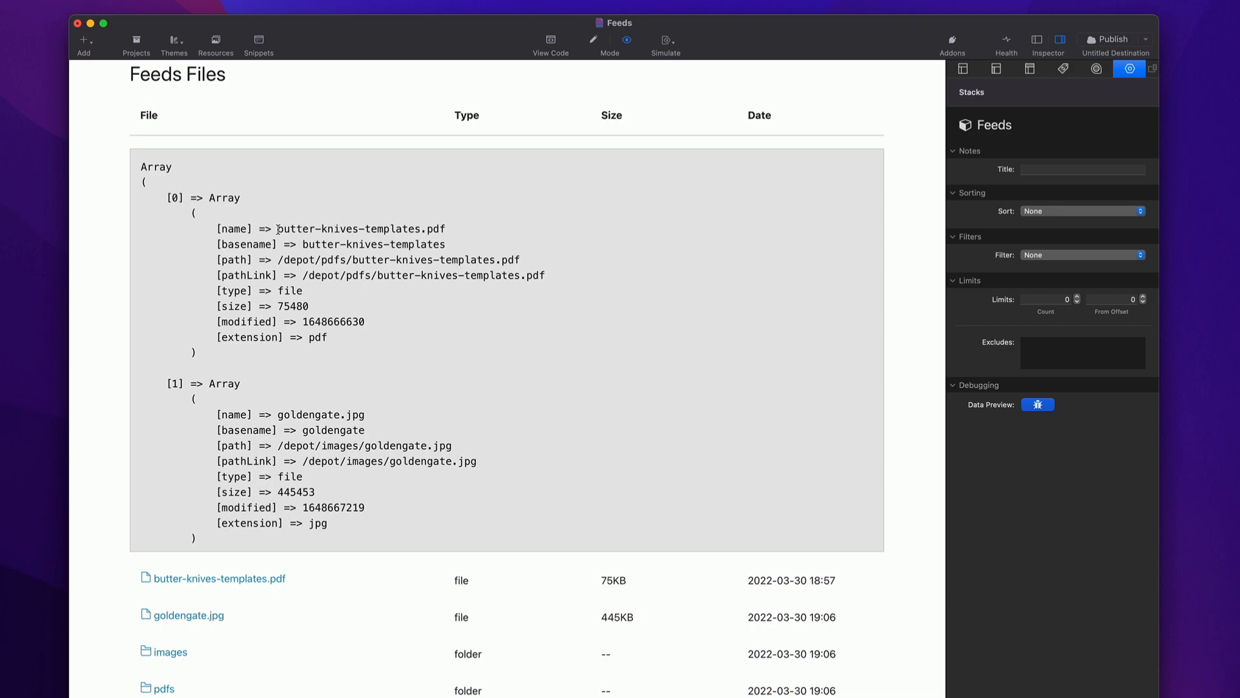
# Step: Highlight the name, path, pathLink and type values of the first array entry in turn to examine them
pyautogui.moveTo(279, 230); pyautogui.dragTo(453, 227)
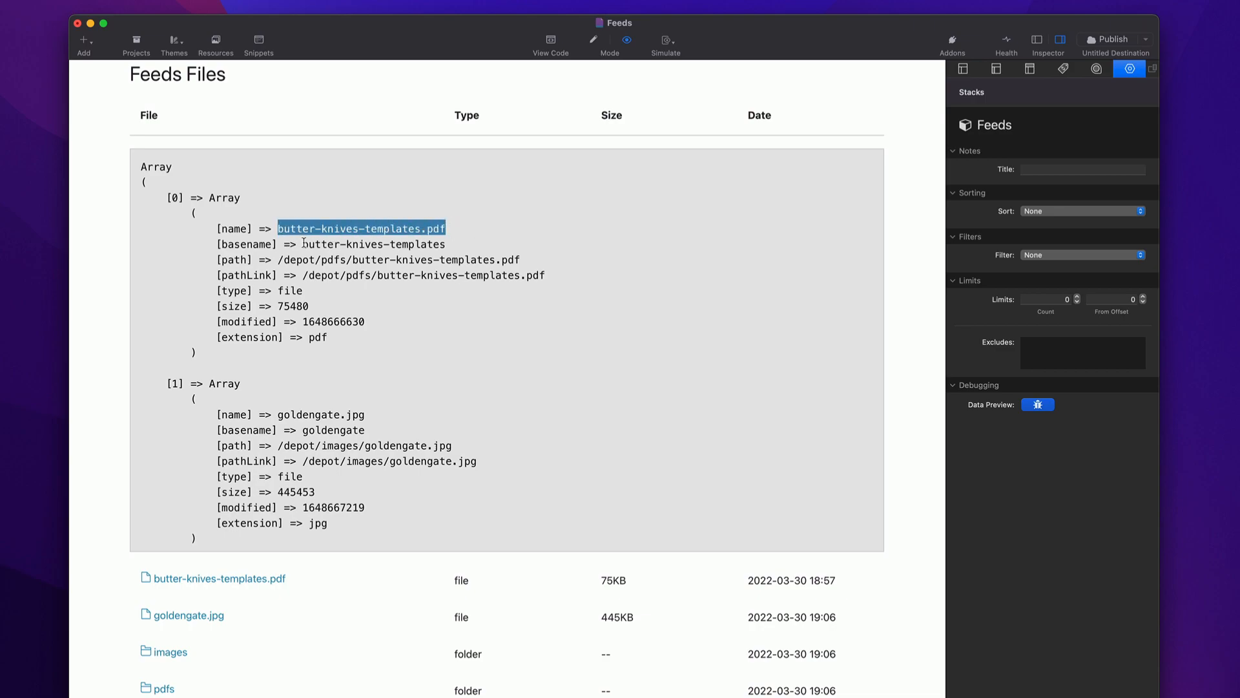
pyautogui.moveTo(278, 259); pyautogui.dragTo(537, 259)
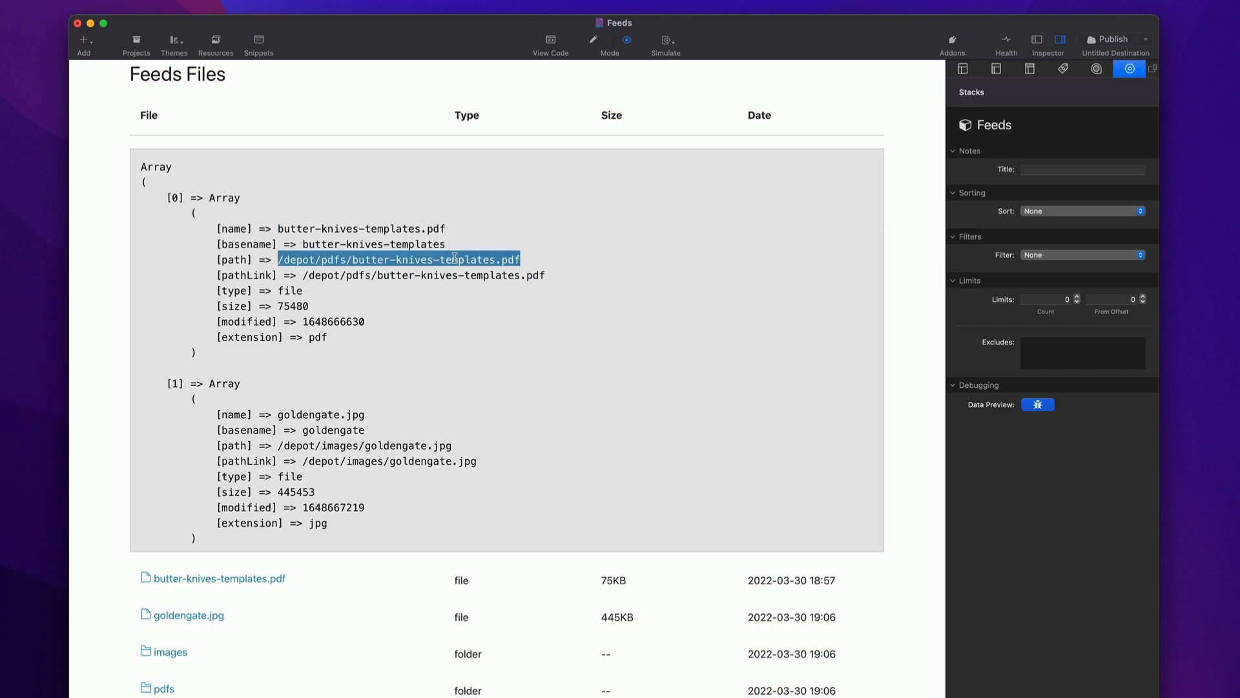
pyautogui.moveTo(303, 276); pyautogui.dragTo(555, 277)
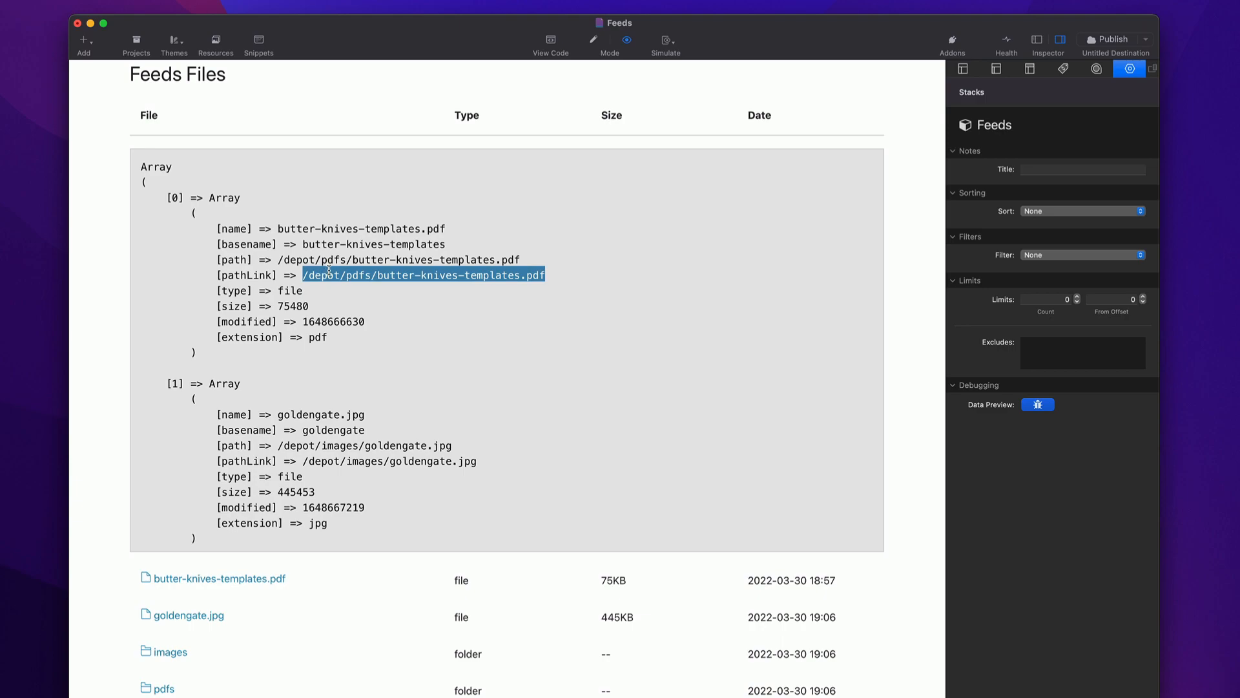
pyautogui.scroll(-5, 329, 284)
pyautogui.scroll(5, 324, 310)
pyautogui.doubleClick(289, 291)
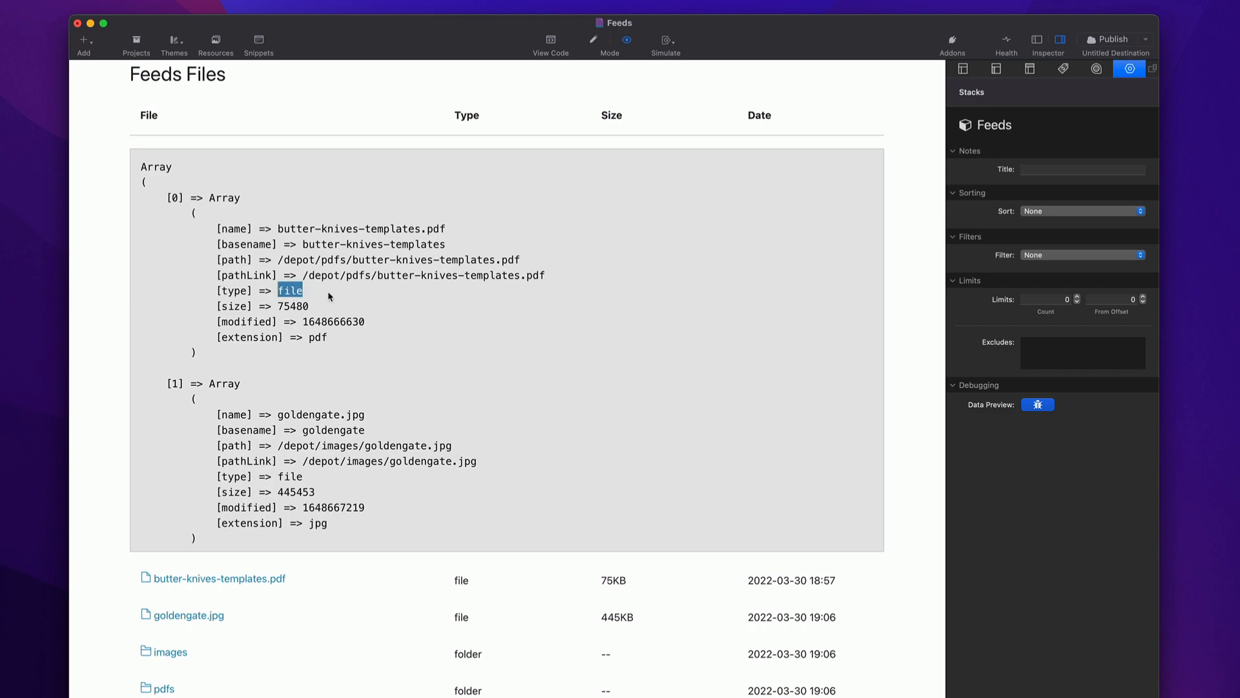
# Step: Highlight the size, modified and extension values of the first array entry in turn to examine them
pyautogui.doubleClick(293, 306)
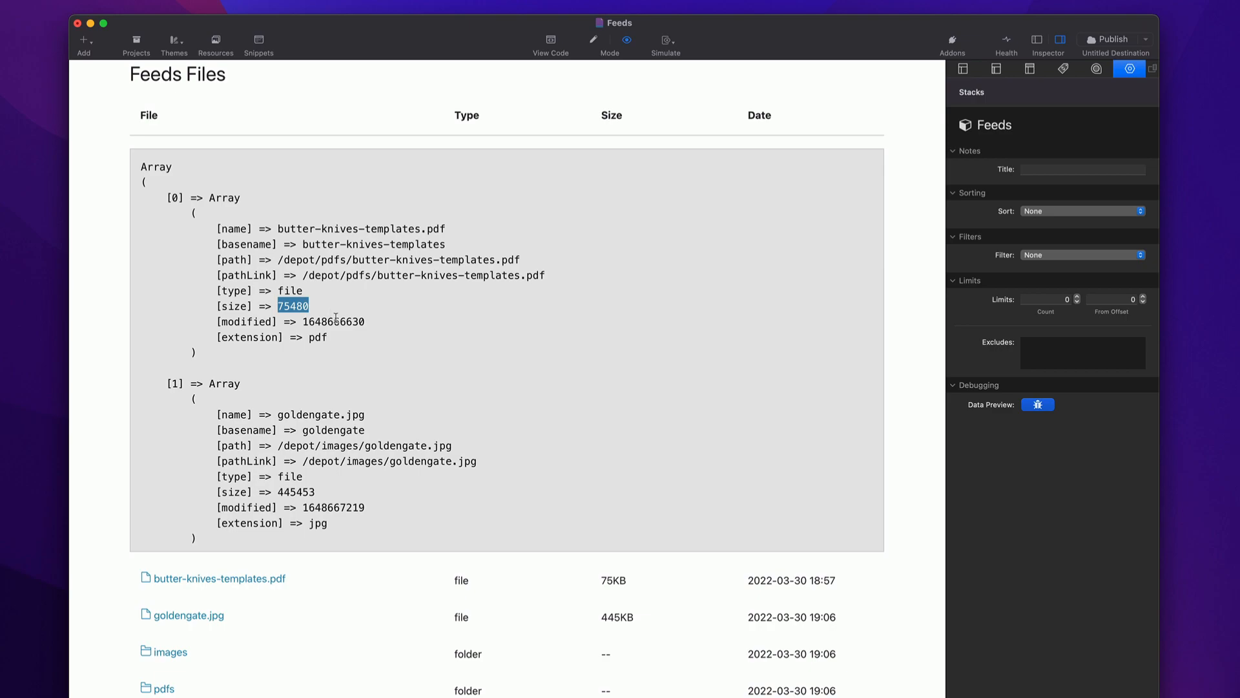
pyautogui.doubleClick(338, 322)
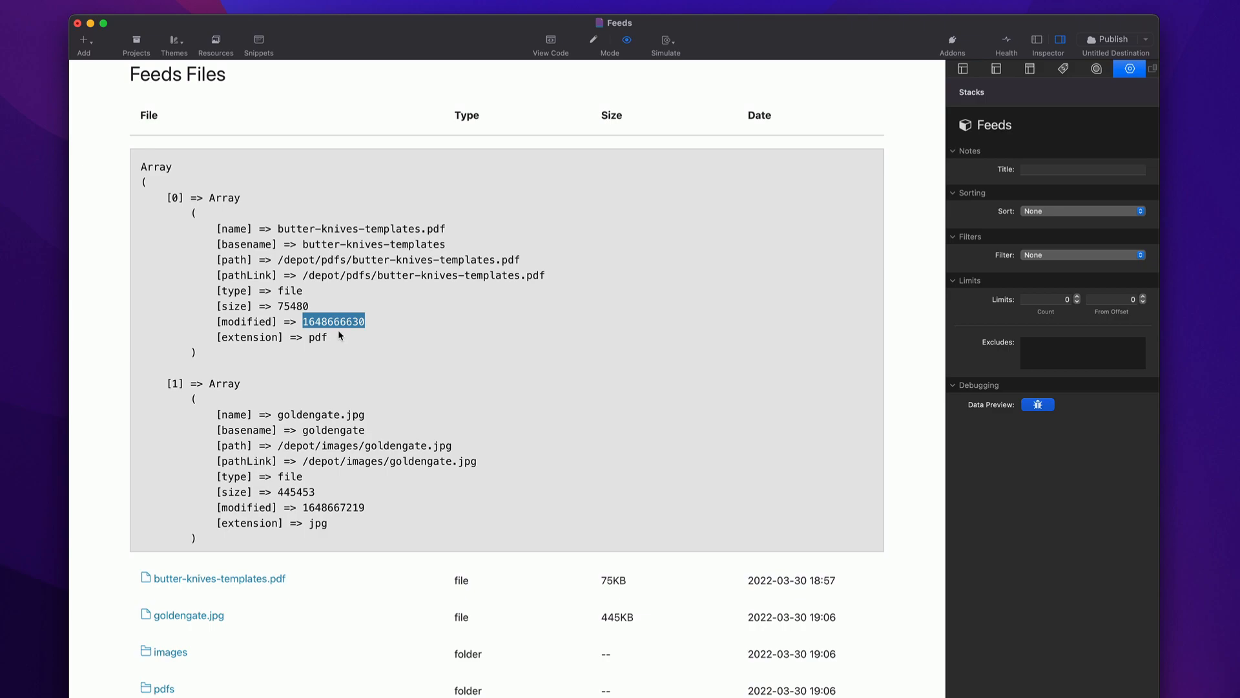
pyautogui.doubleClick(315, 336)
# Step: Examine the folder entries in the data array, highlighting the pathLink value of the images folder
pyautogui.scroll(-5, 338, 309)
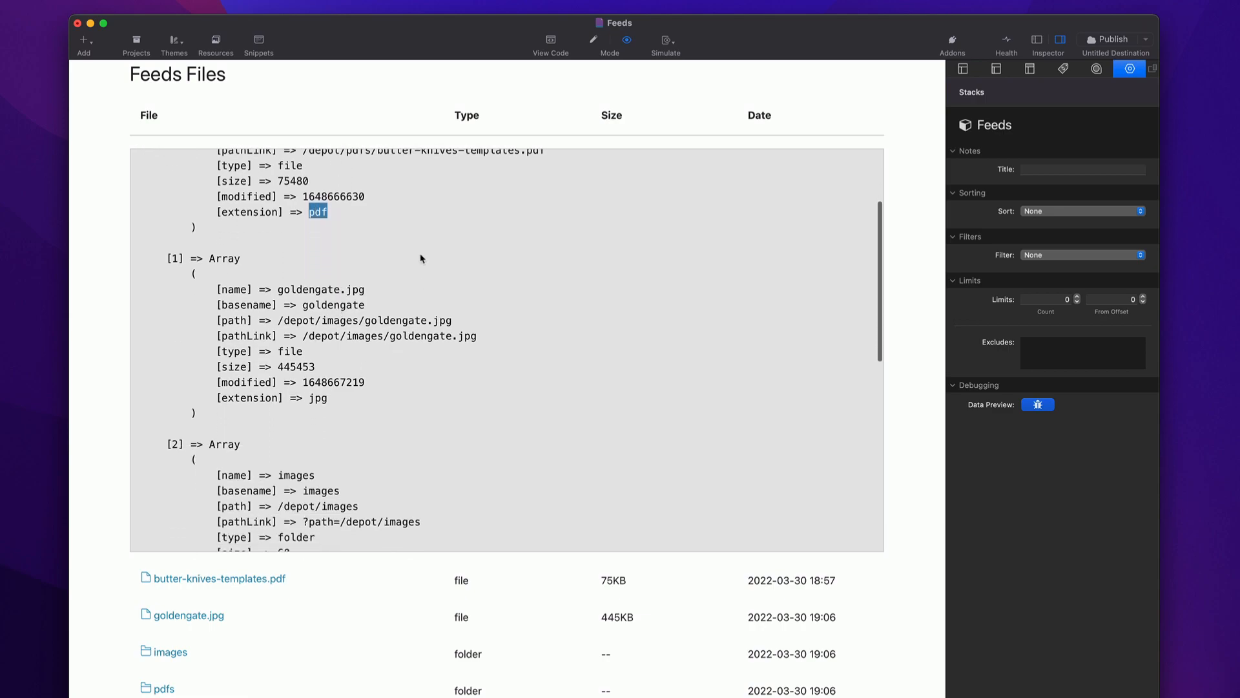
pyautogui.scroll(-8, 300, 324)
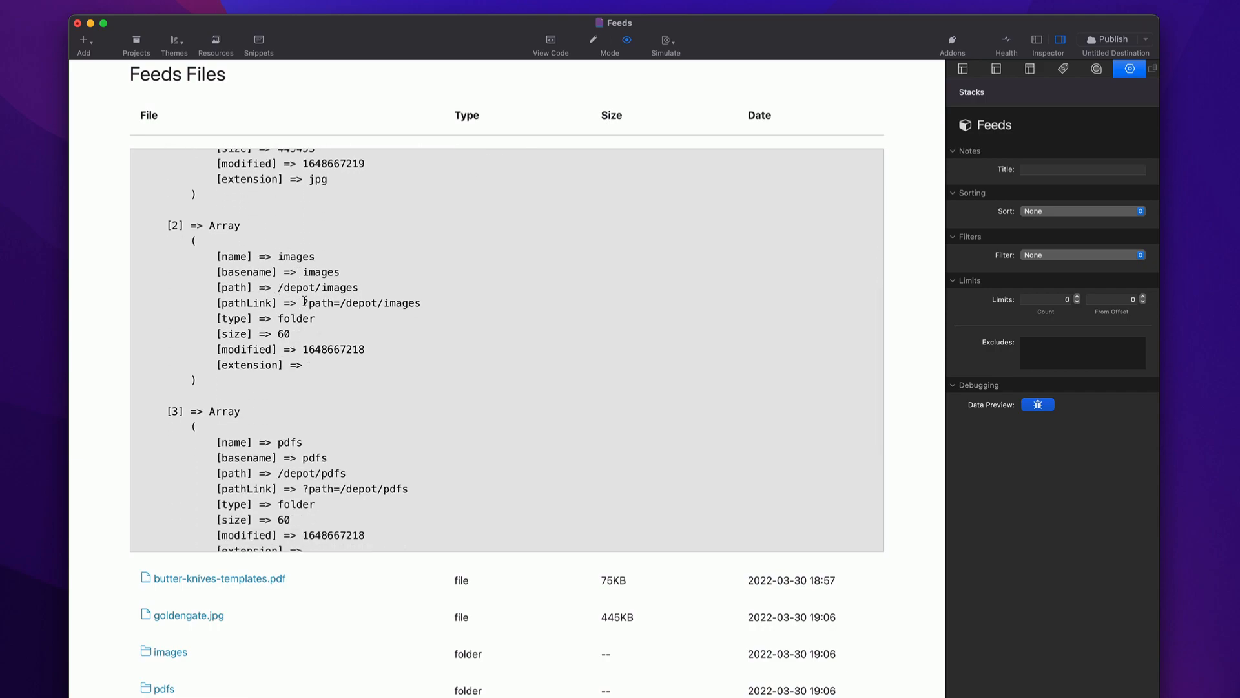
pyautogui.moveTo(304, 303); pyautogui.dragTo(448, 302)
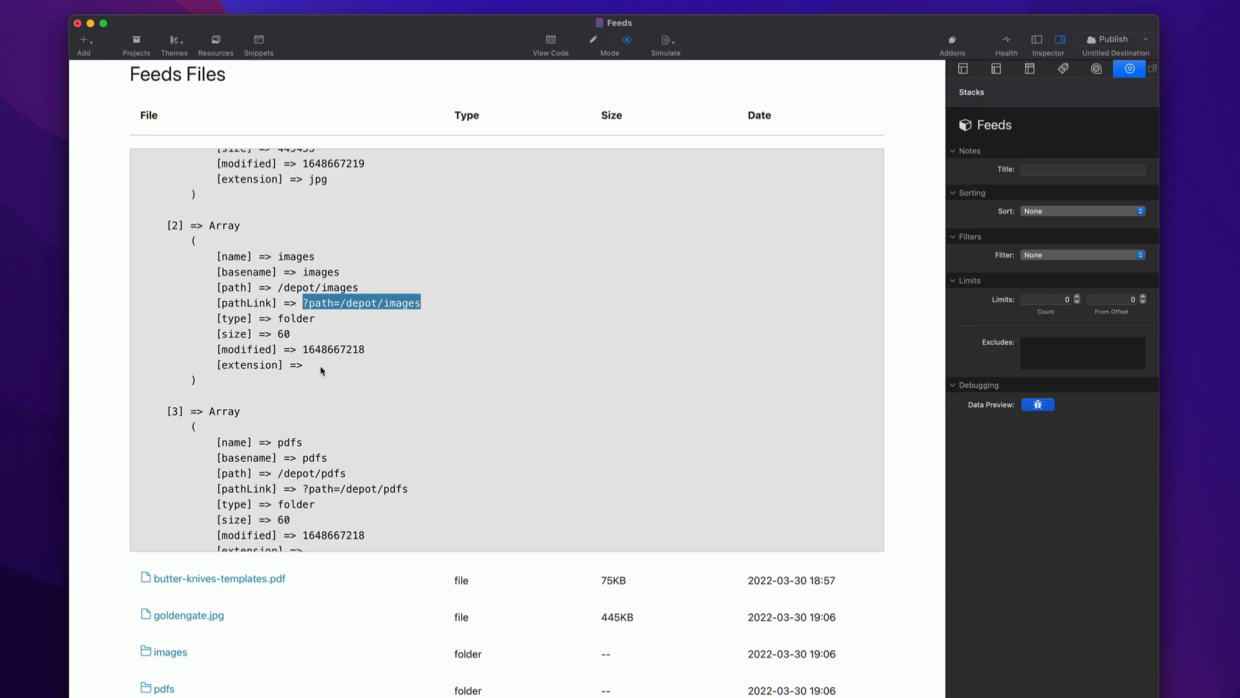
pyautogui.scroll(-5, 321, 364)
pyautogui.scroll(15, 322, 361)
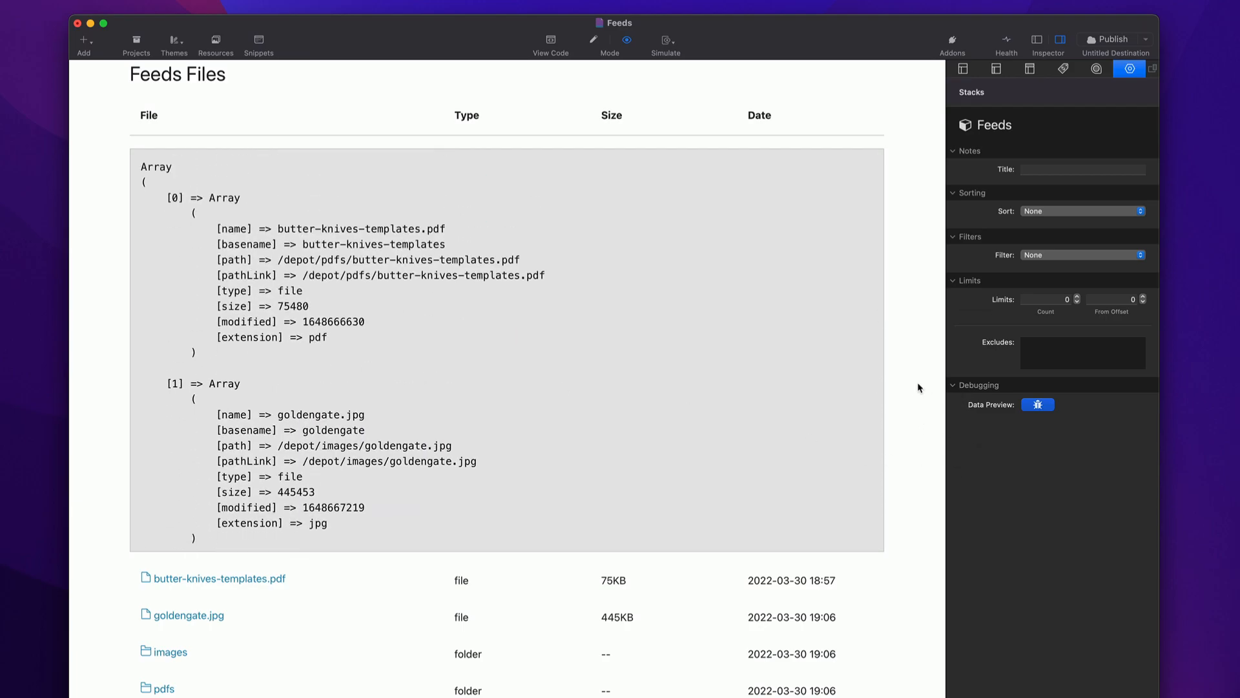
pyautogui.scroll(-1, 892, 392)
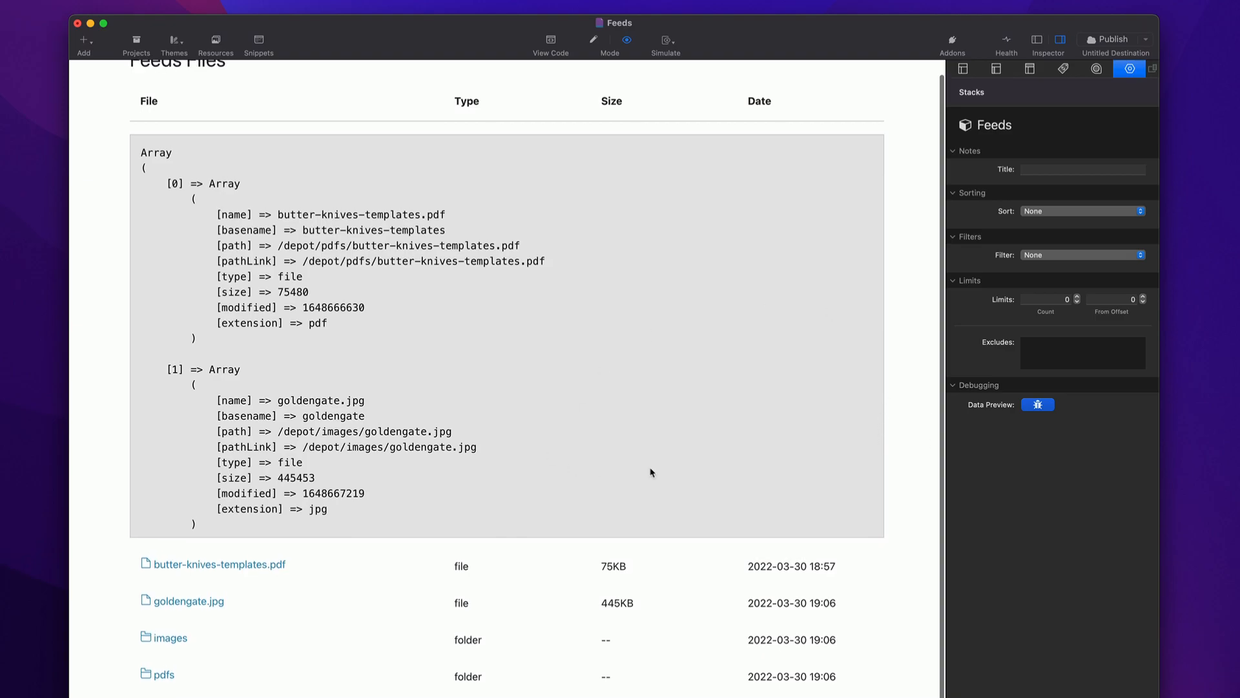
pyautogui.scroll(-5, 650, 354)
pyautogui.scroll(-1, 649, 354)
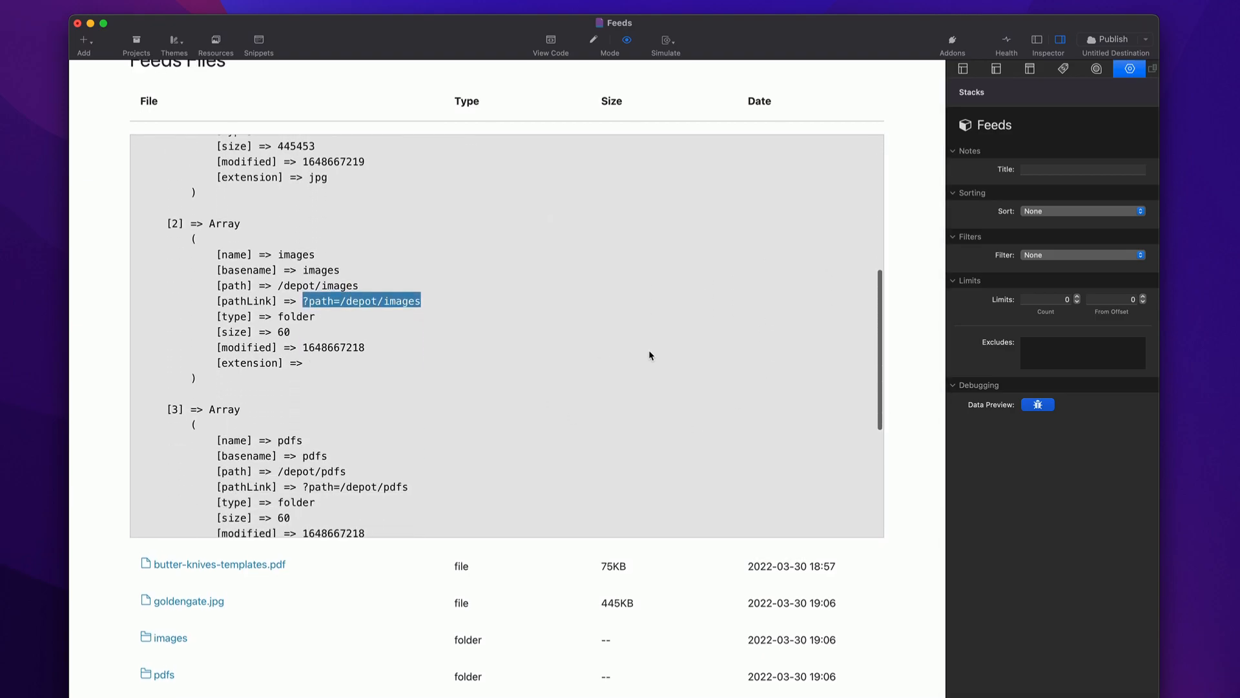
# Step: Return to edit mode and inspect the heading row's 4 Columns, the Feeds stack, its inner 4 Columns and the first HTML Wrap
pyautogui.press('super+r')
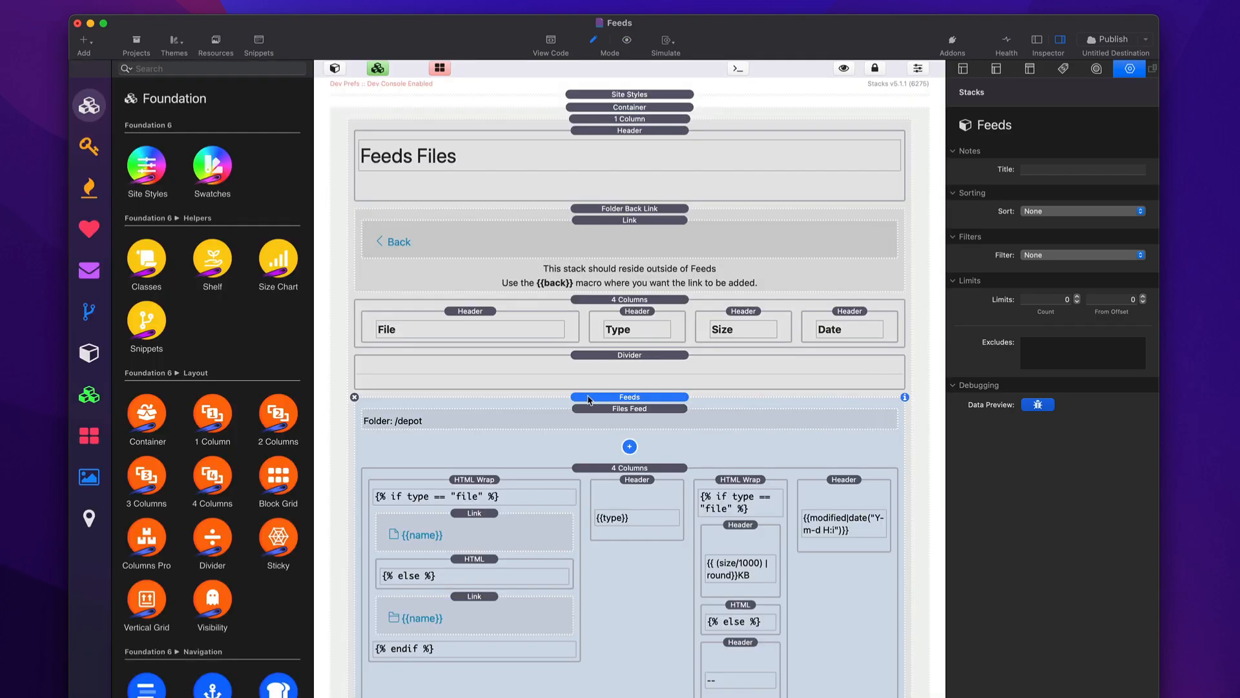
pyautogui.click(623, 299)
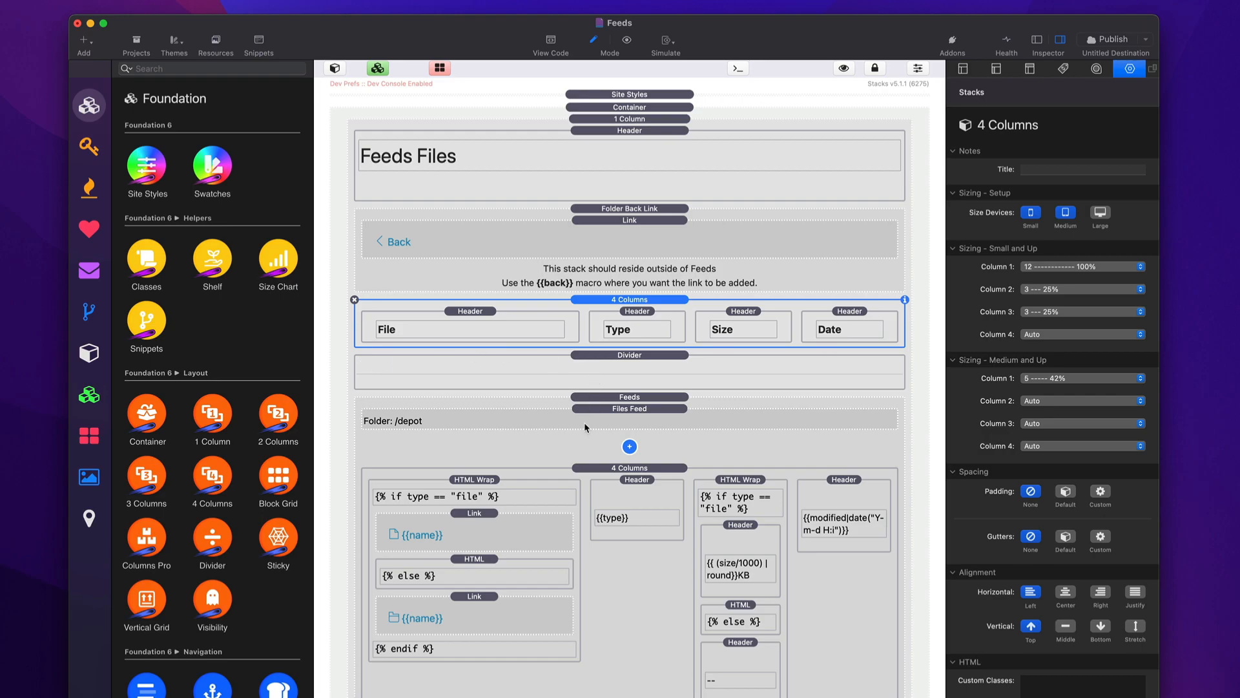
pyautogui.click(609, 399)
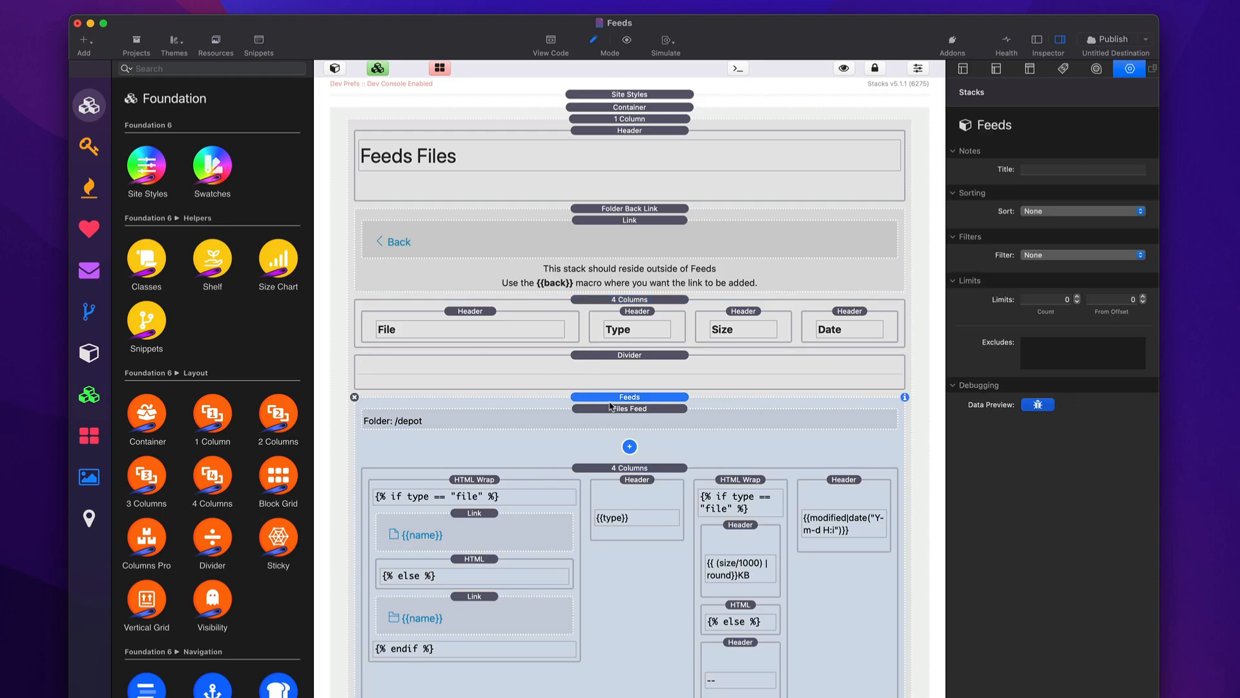
pyautogui.click(595, 470)
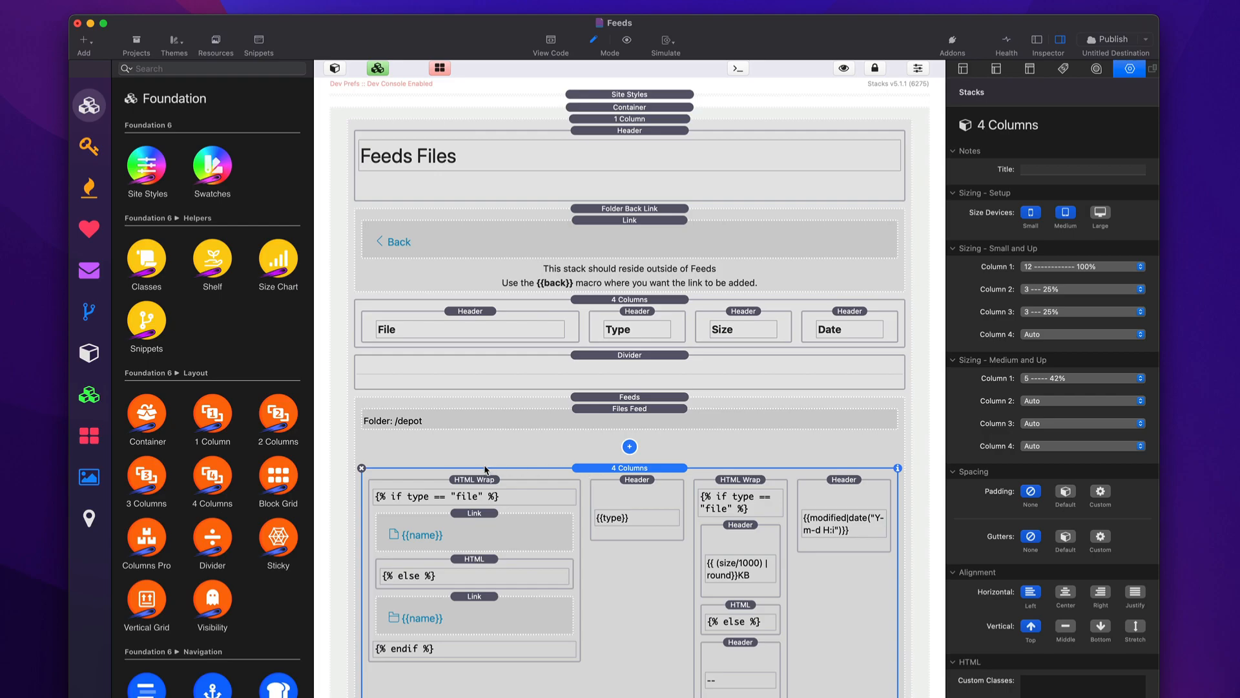
pyautogui.click(469, 481)
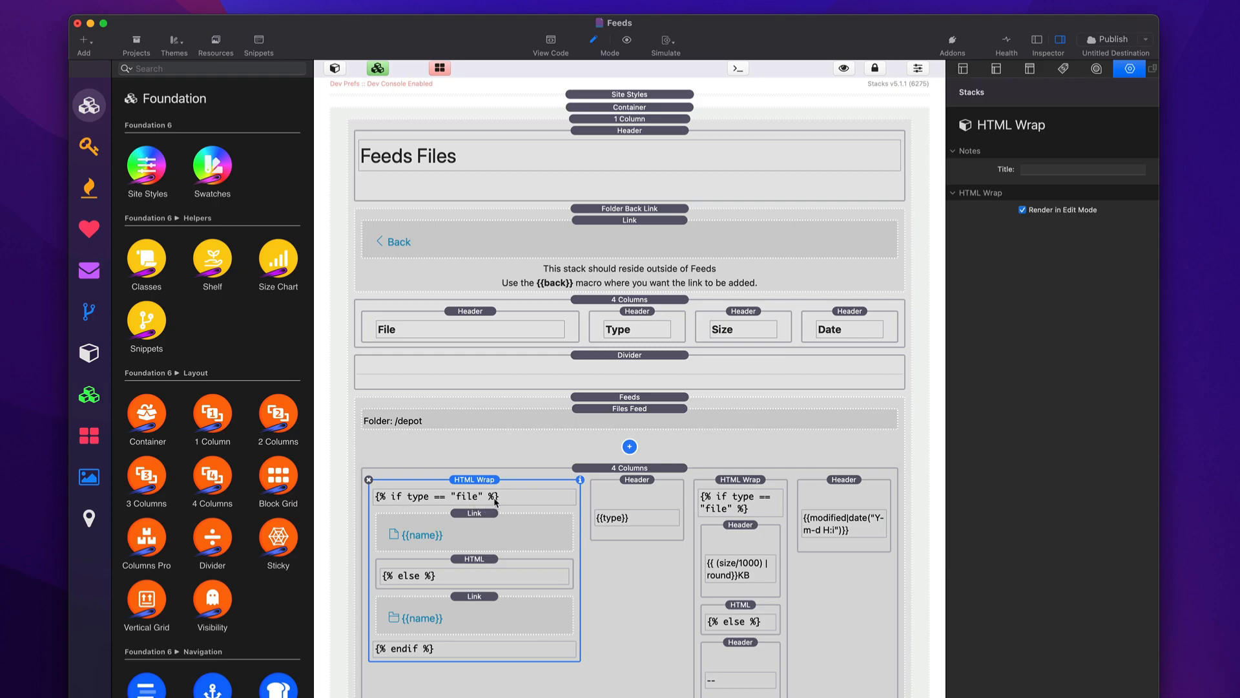
# Step: Compare the settings of the file link and the folder link inside the first column's HTML Wrap
pyautogui.click(481, 520)
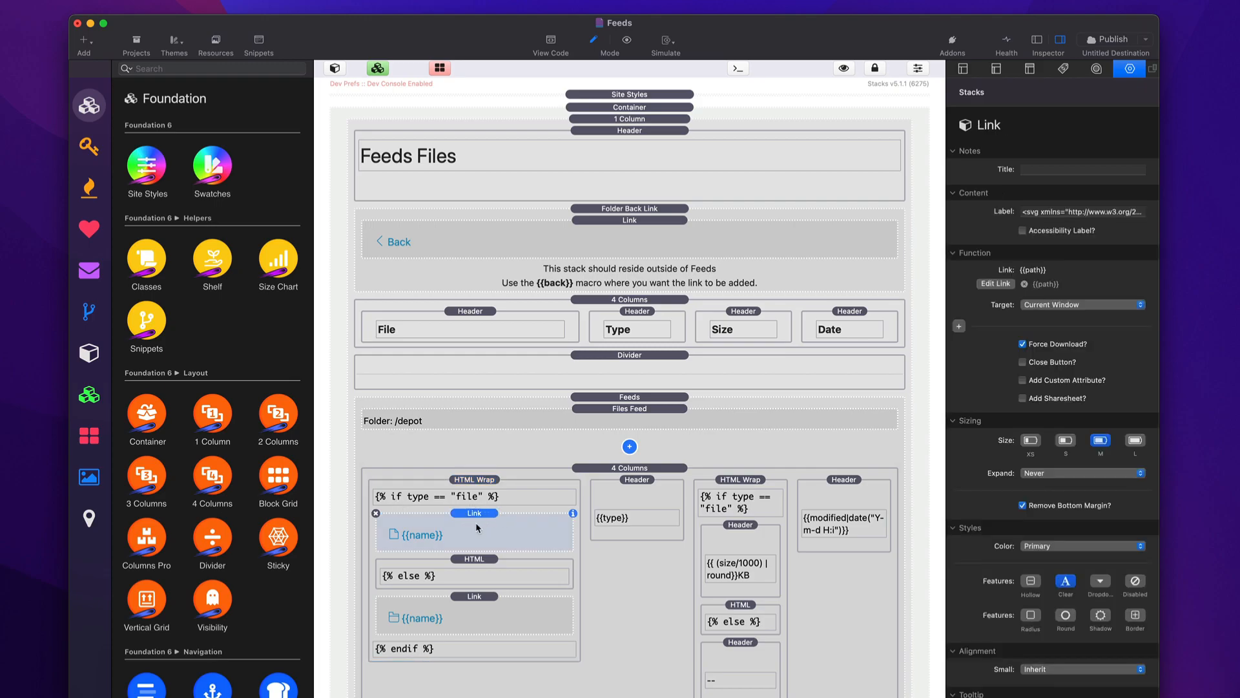
pyautogui.click(438, 606)
pyautogui.click(466, 541)
pyautogui.click(468, 602)
pyautogui.click(471, 547)
pyautogui.click(392, 608)
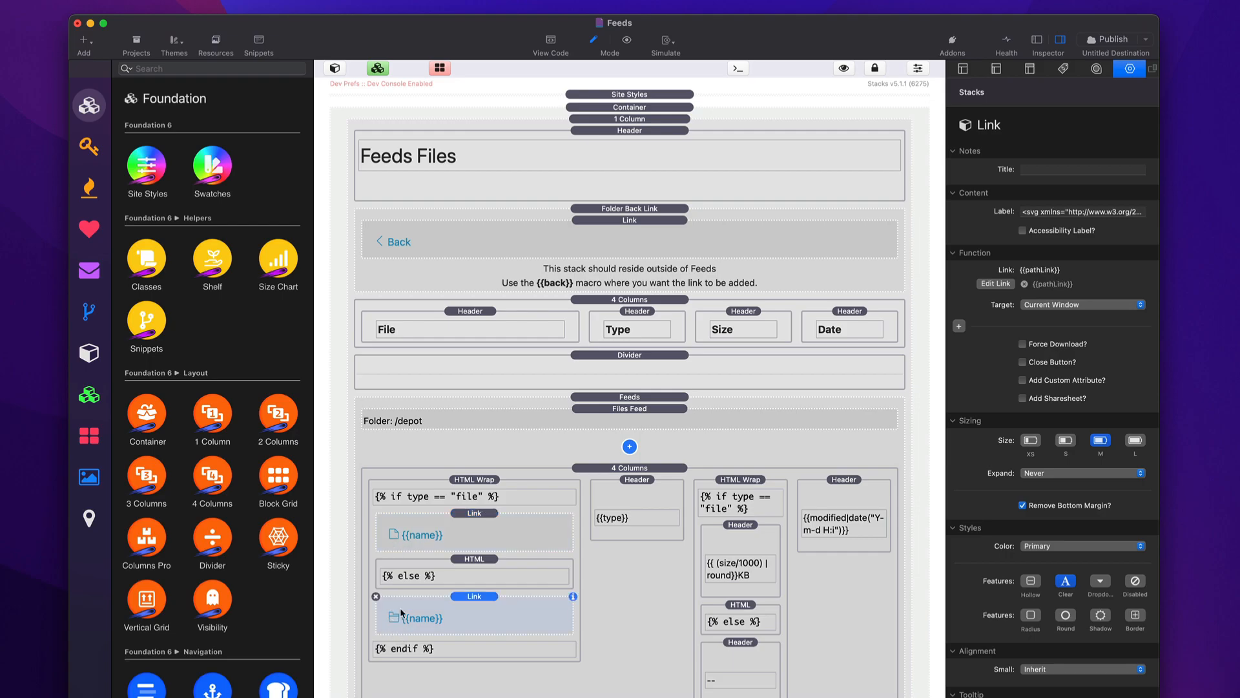
pyautogui.click(493, 521)
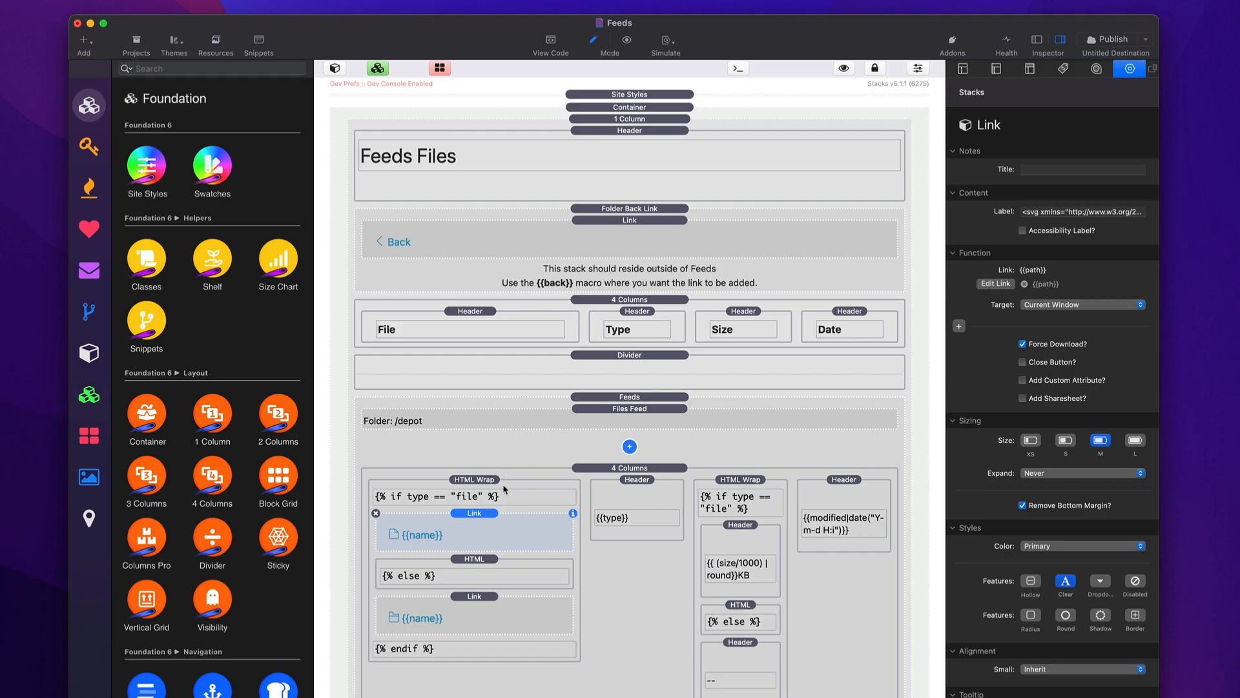
# Step: Check the URL in the folder link's link settings and close them without changes
pyautogui.click(465, 615)
pyautogui.click(996, 284)
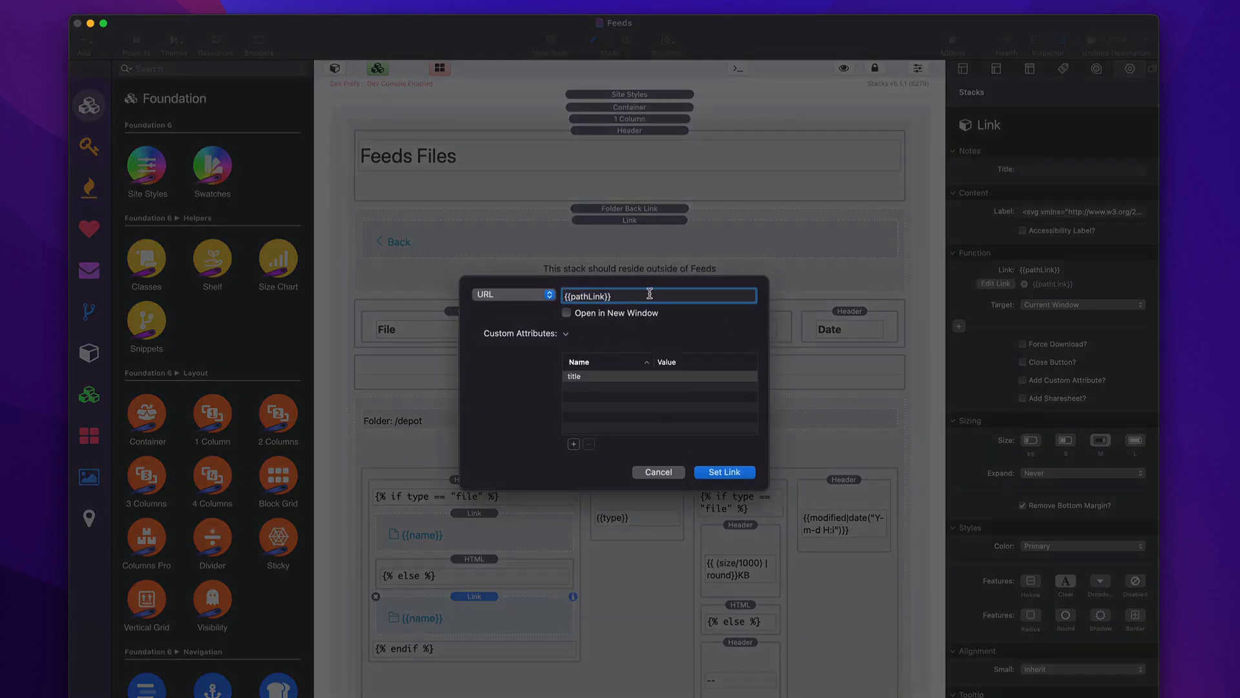
pyautogui.click(662, 472)
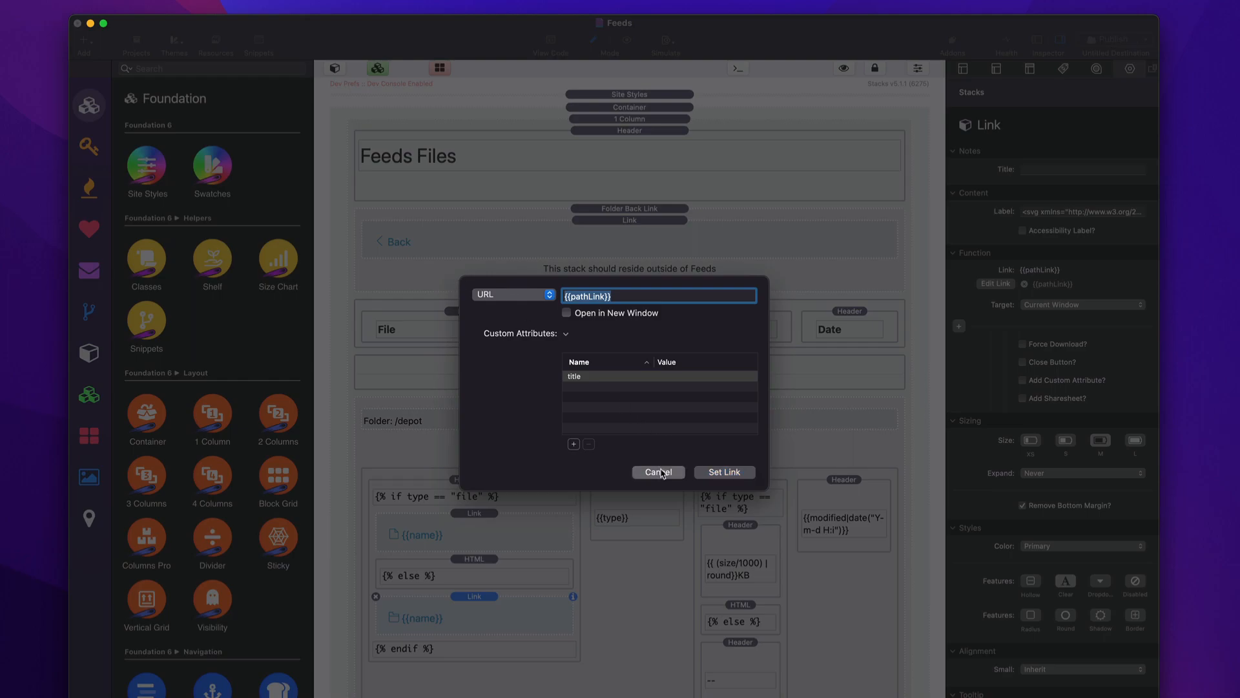
# Step: Set the file link's URL to {{pathLink}}
pyautogui.click(466, 533)
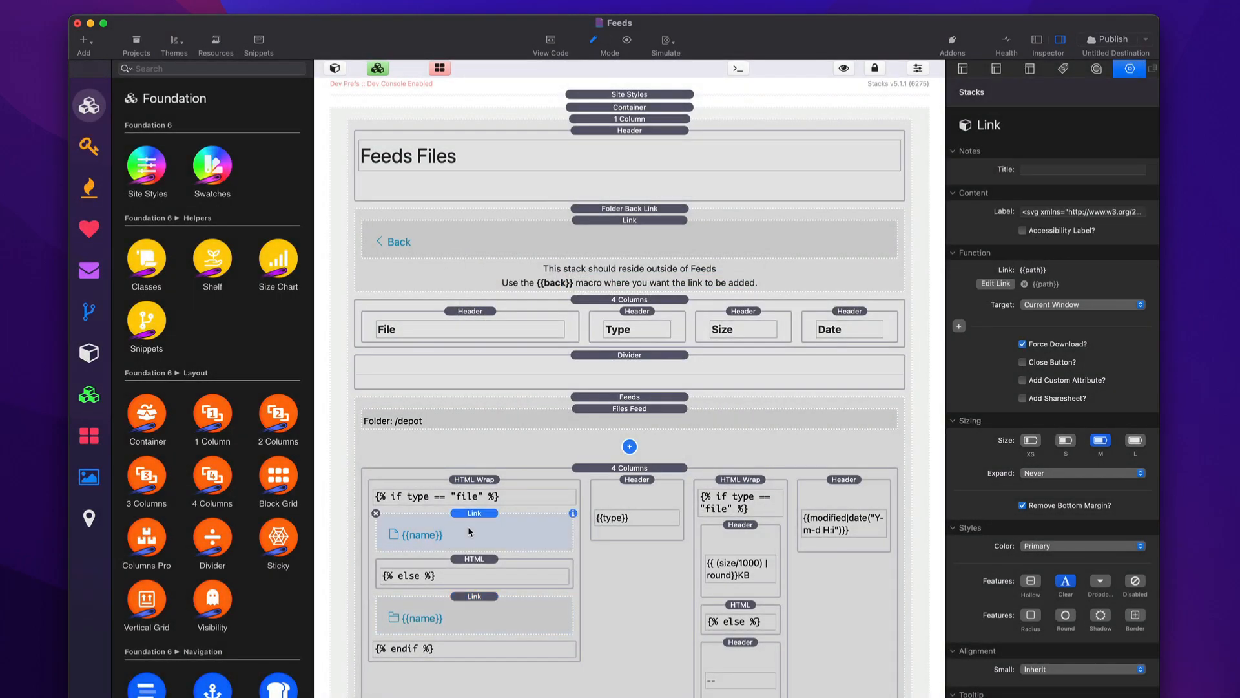
pyautogui.click(985, 285)
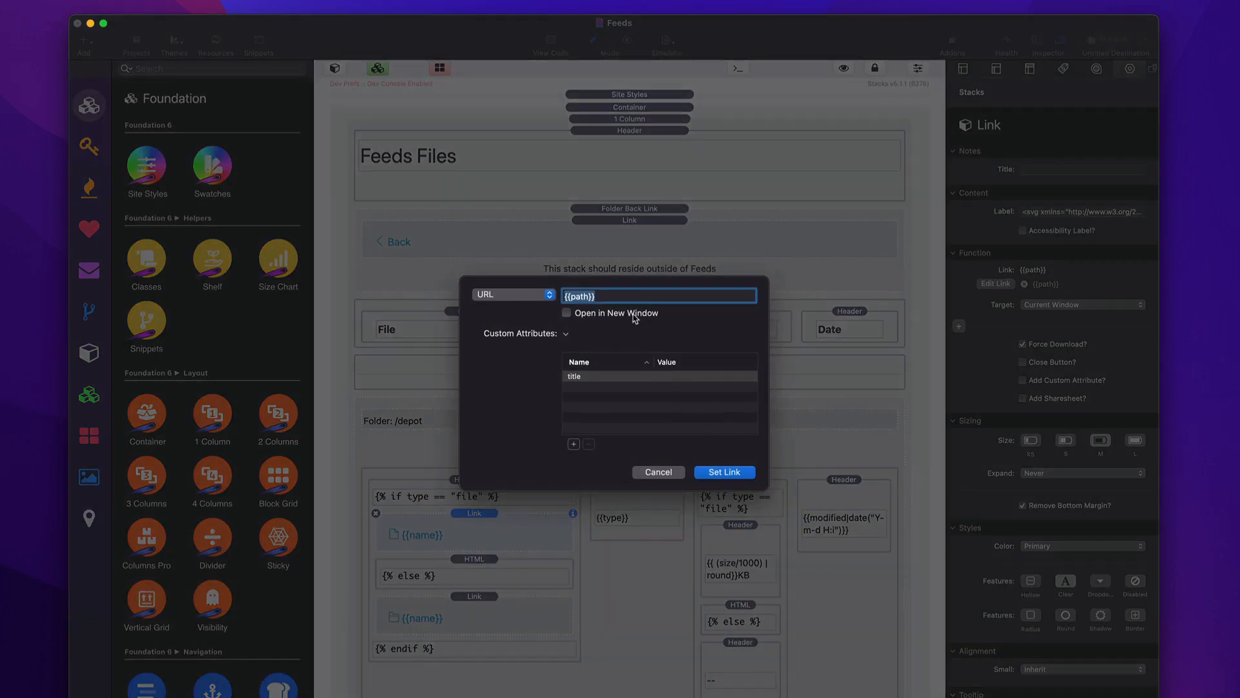
pyautogui.click(599, 294)
pyautogui.press('Left')
pyautogui.press('Left')
pyautogui.write('Link')
pyautogui.press('Return')
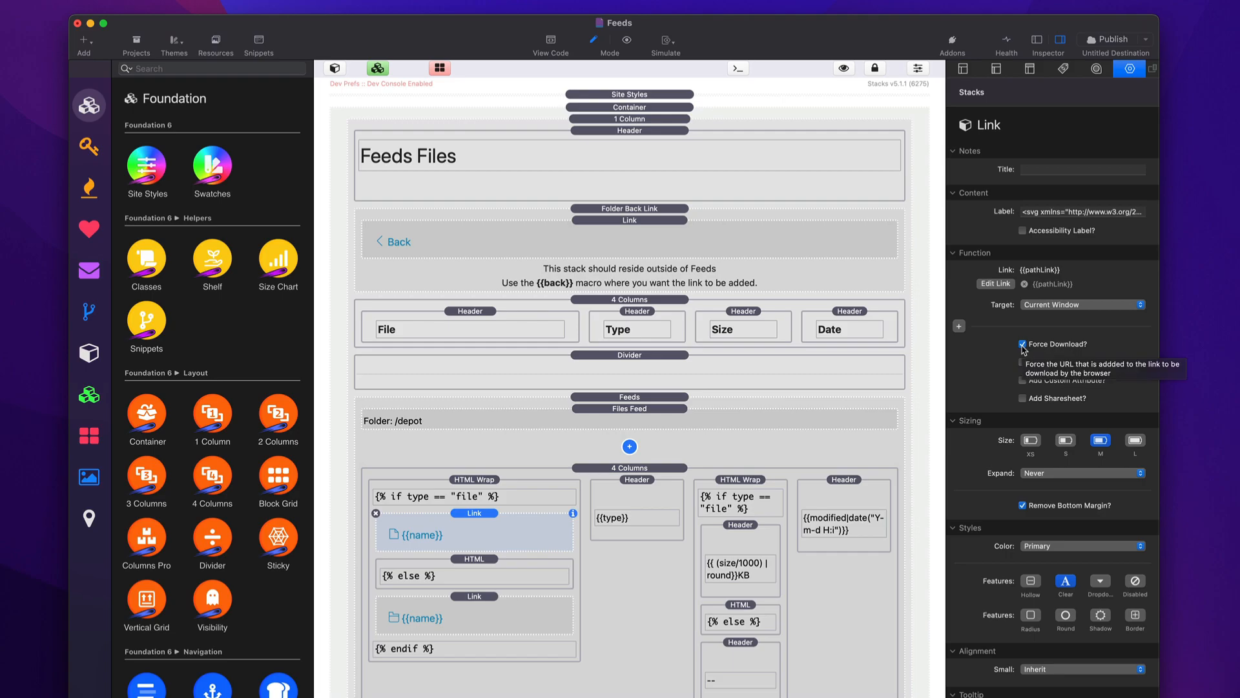
# Step: Inspect the folder link, the {{type}} header, and the size column's HTML Wrap with its file-size and "--" headers
pyautogui.click(534, 608)
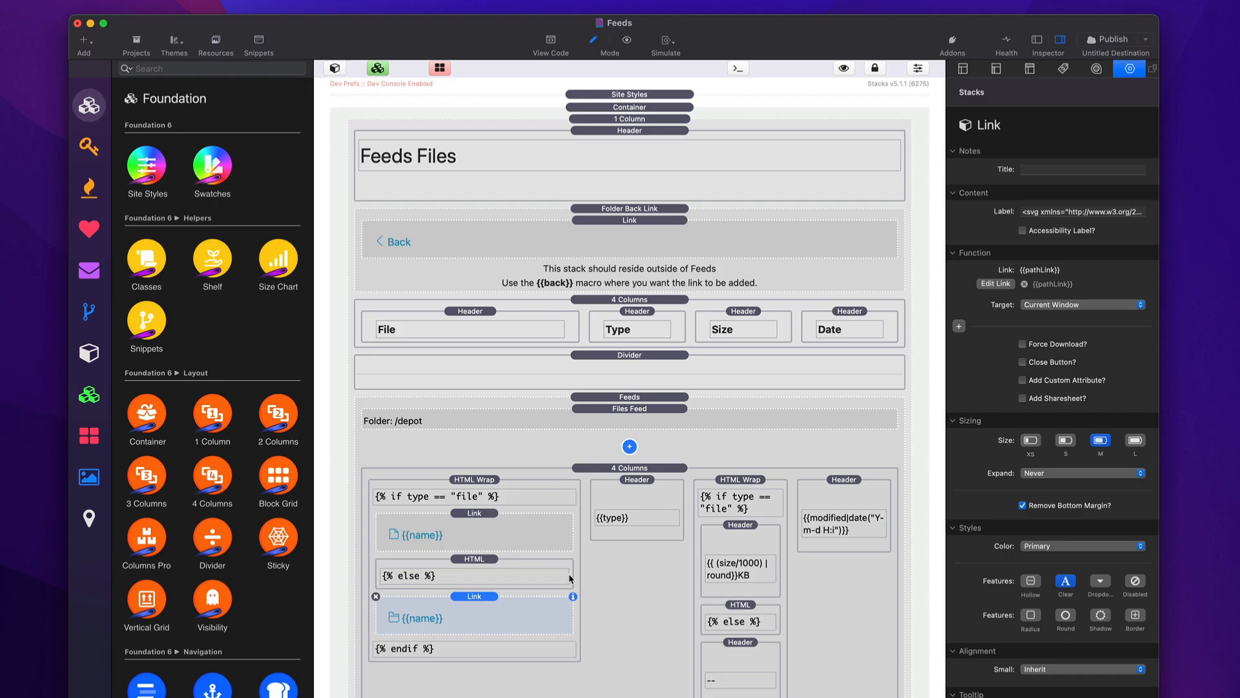
pyautogui.click(632, 495)
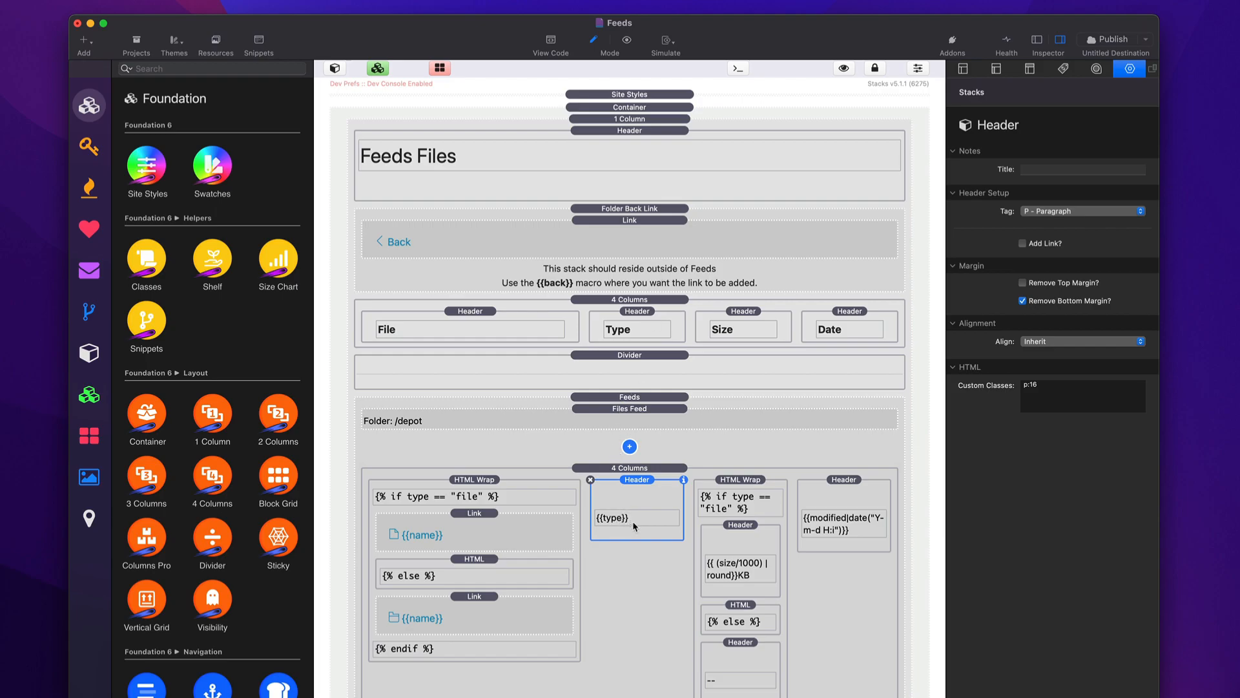
pyautogui.click(740, 481)
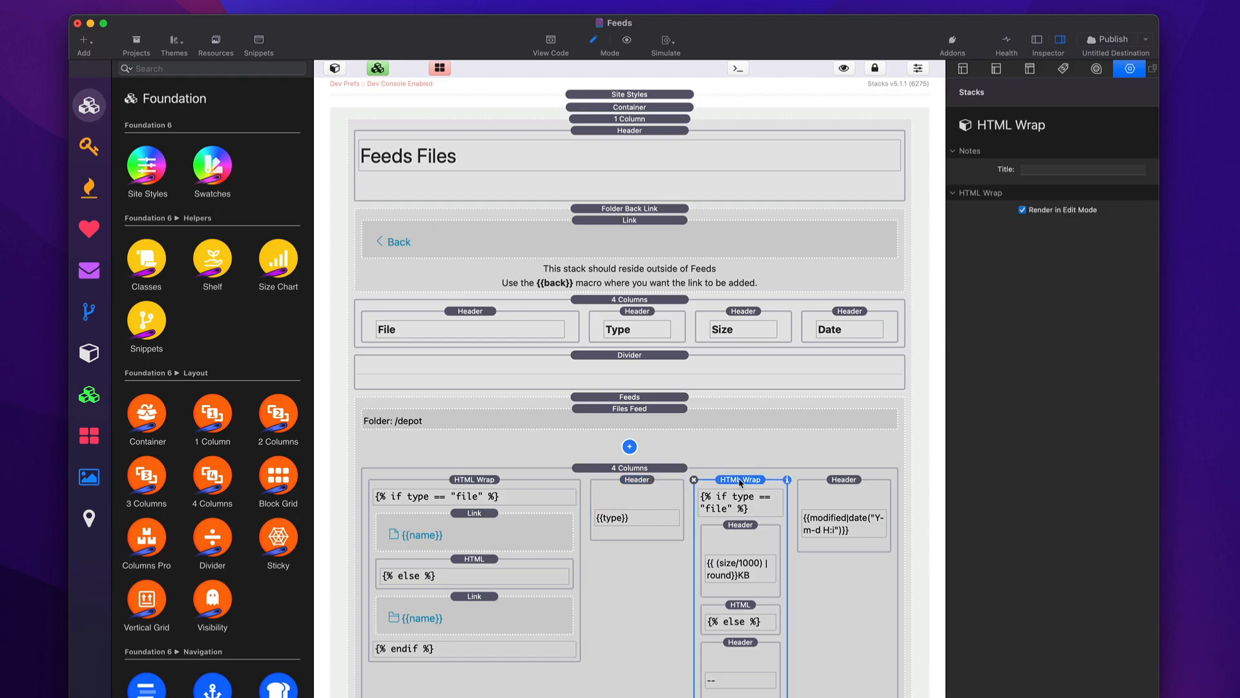
pyautogui.click(748, 533)
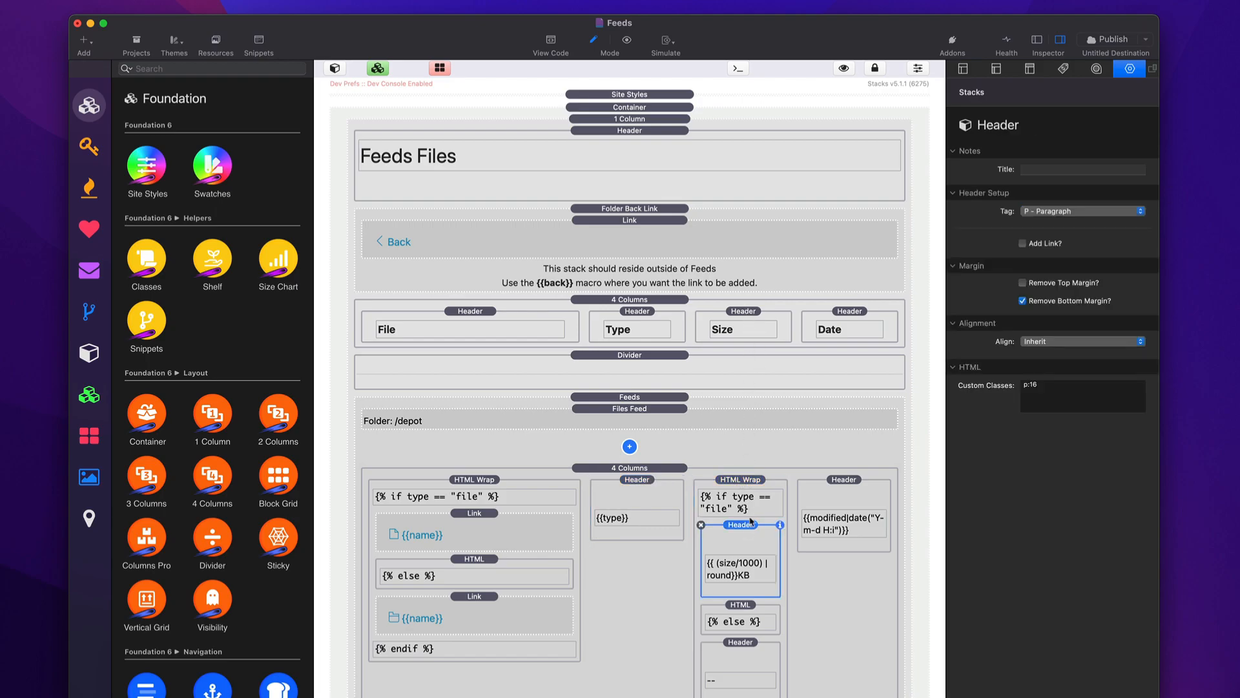
pyautogui.click(742, 484)
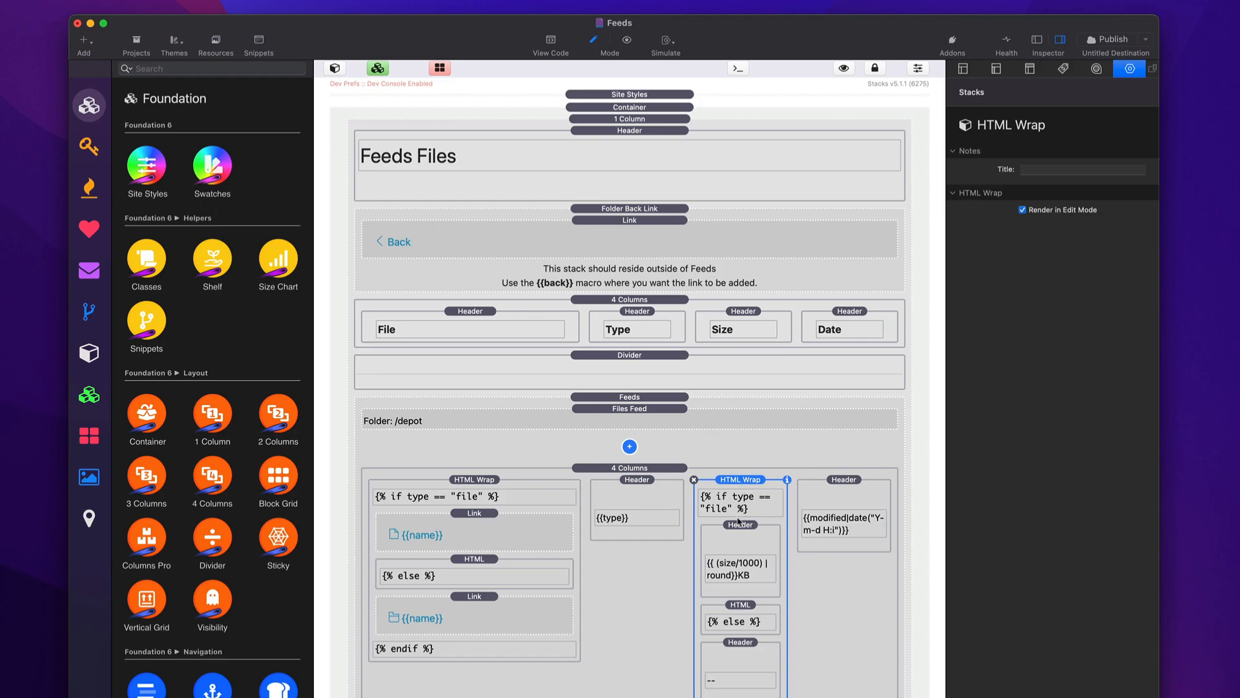
pyautogui.click(741, 554)
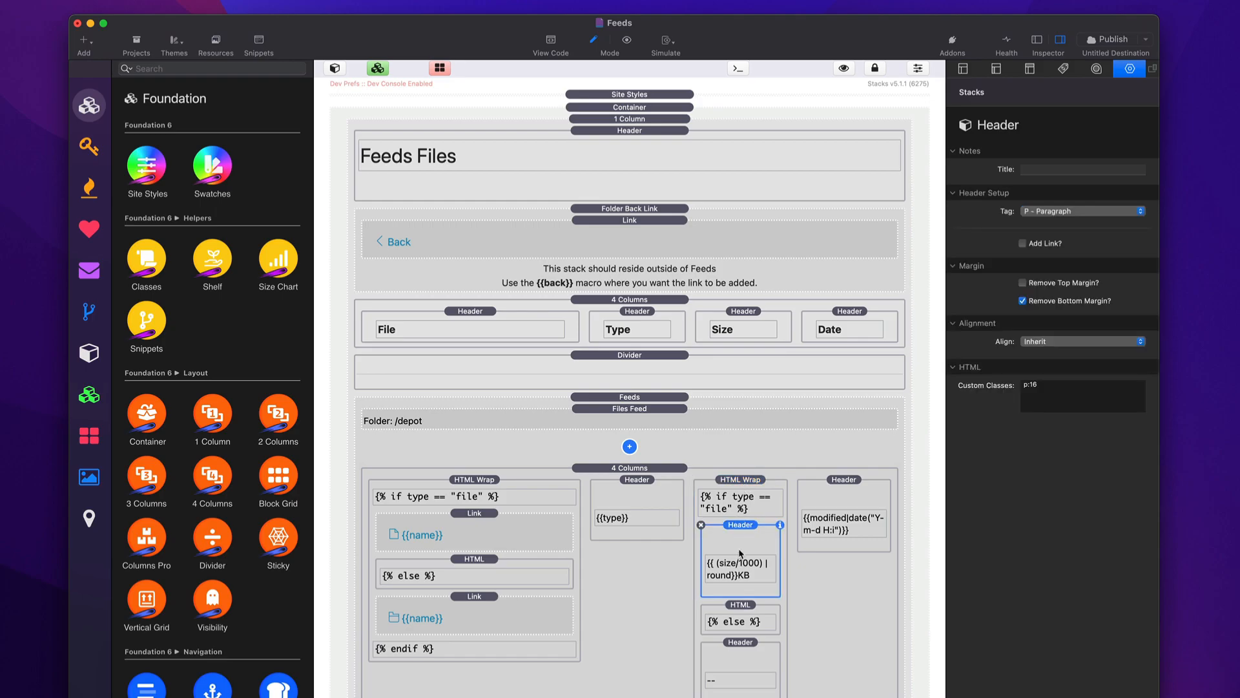
pyautogui.click(741, 653)
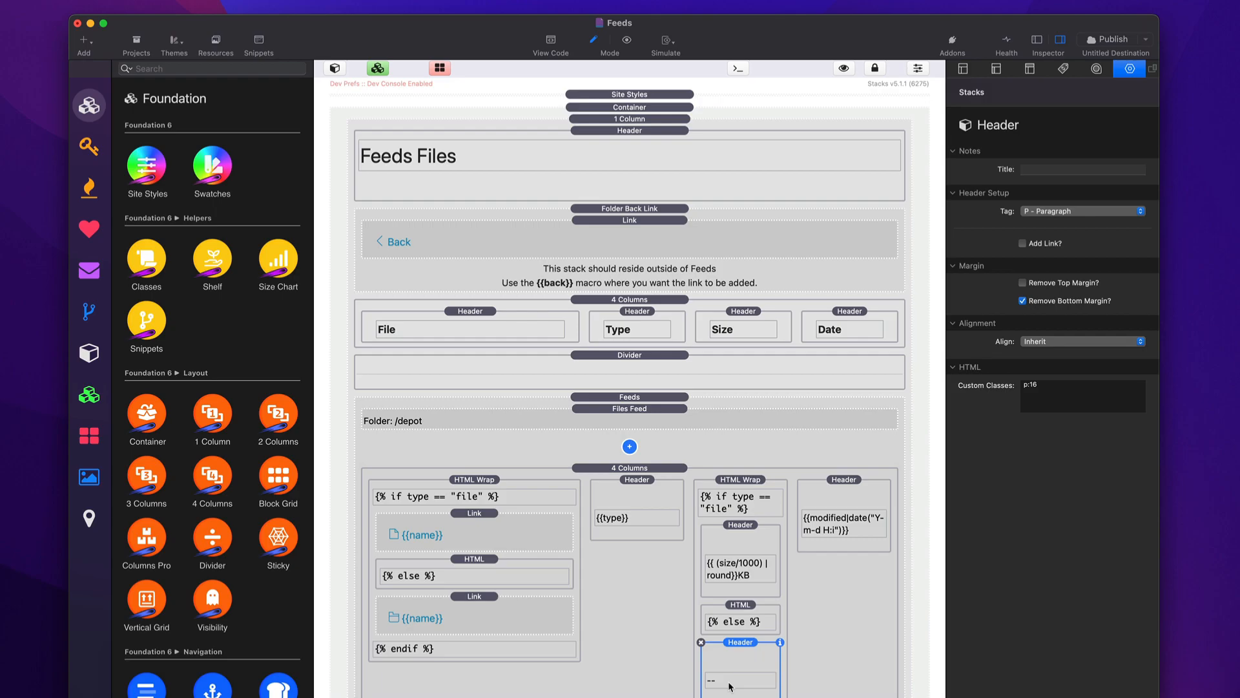
pyautogui.click(742, 533)
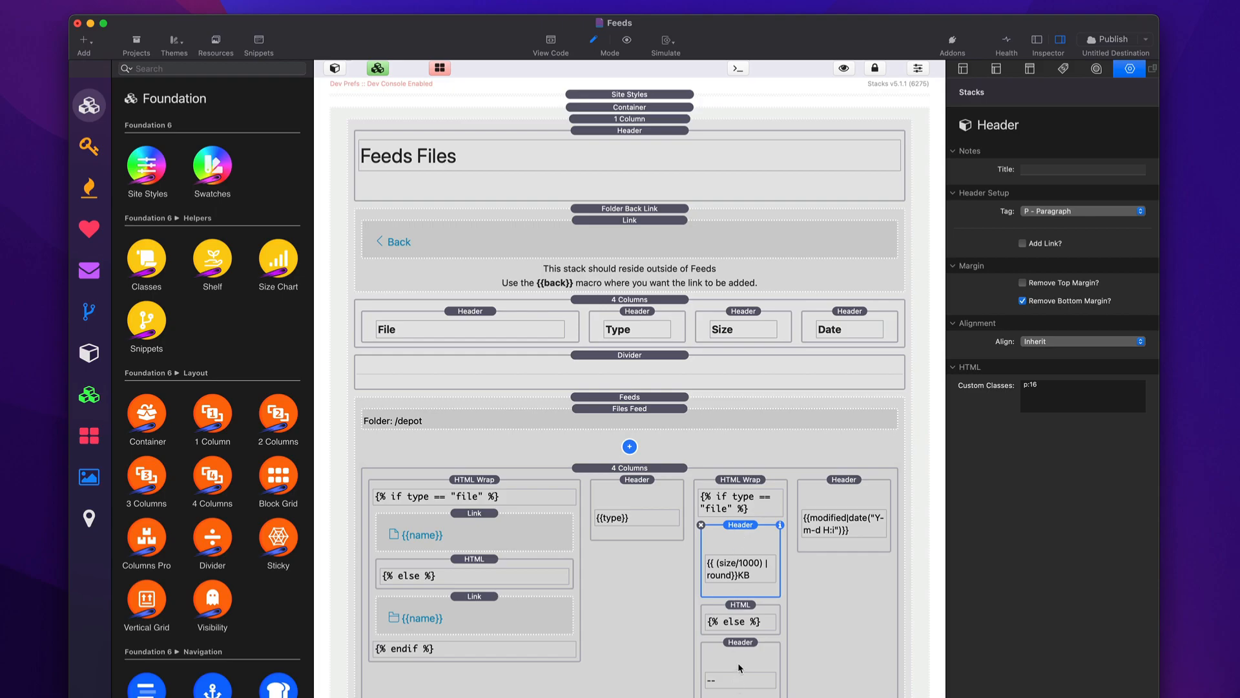
pyautogui.click(737, 664)
pyautogui.click(742, 535)
# Step: Set the divisor in the size header's formula to 1024, giving {{ (size/1024) | round}}KB
pyautogui.doubleClick(738, 575)
pyautogui.click(671, 560)
pyautogui.press('Right')
pyautogui.hotkey('shift', 'Left')
pyautogui.hotkey('shift', 'Left')
pyautogui.hotkey('shift', 'Left')
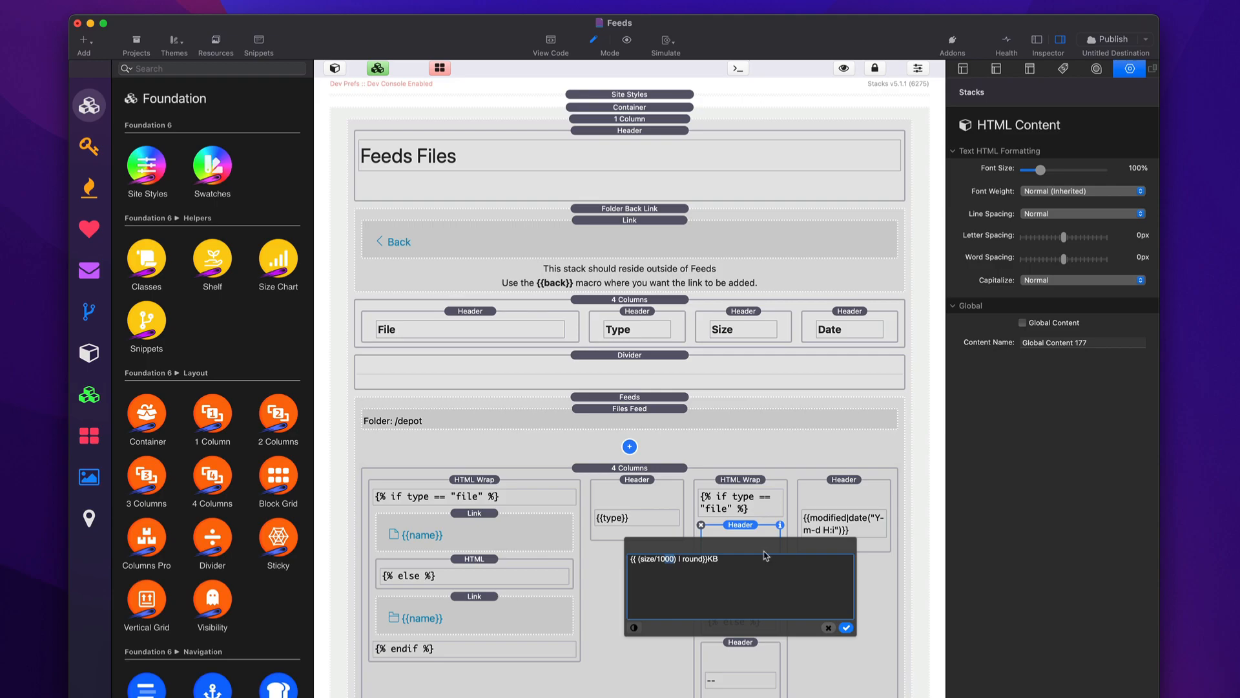
pyautogui.click(647, 558)
pyautogui.hotkey('shift', 'Left')
pyautogui.hotkey('shift', 'Left')
pyautogui.write('24')
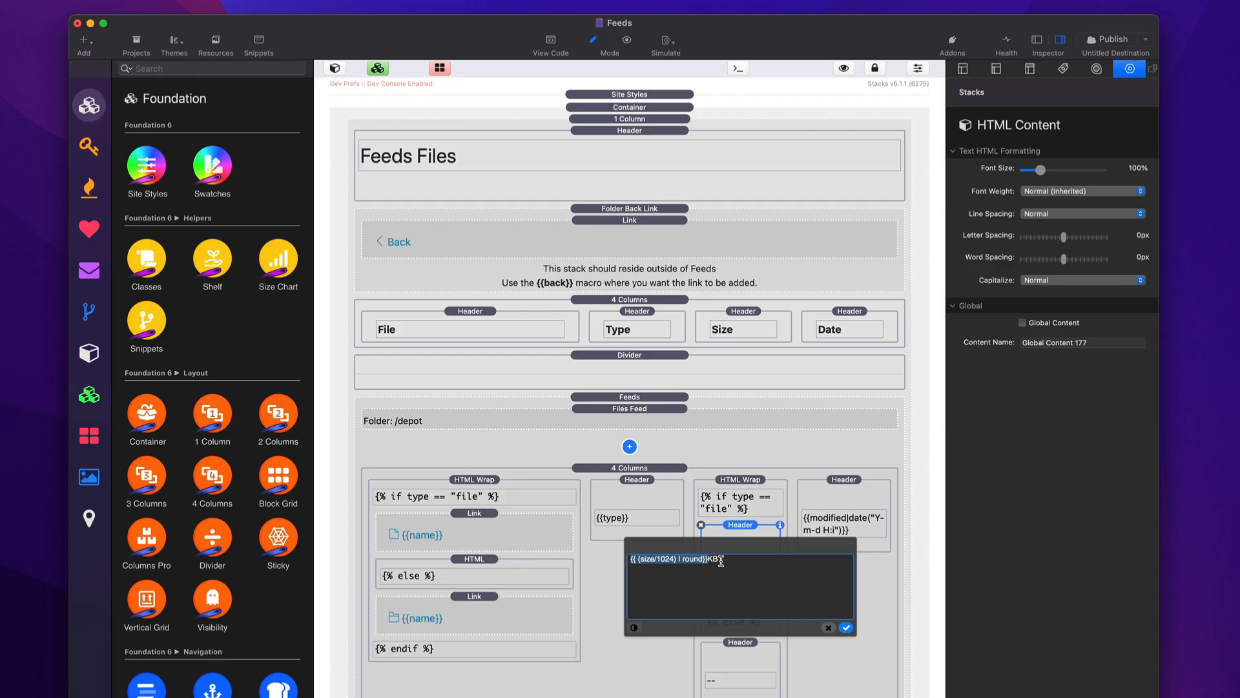
pyautogui.click(847, 628)
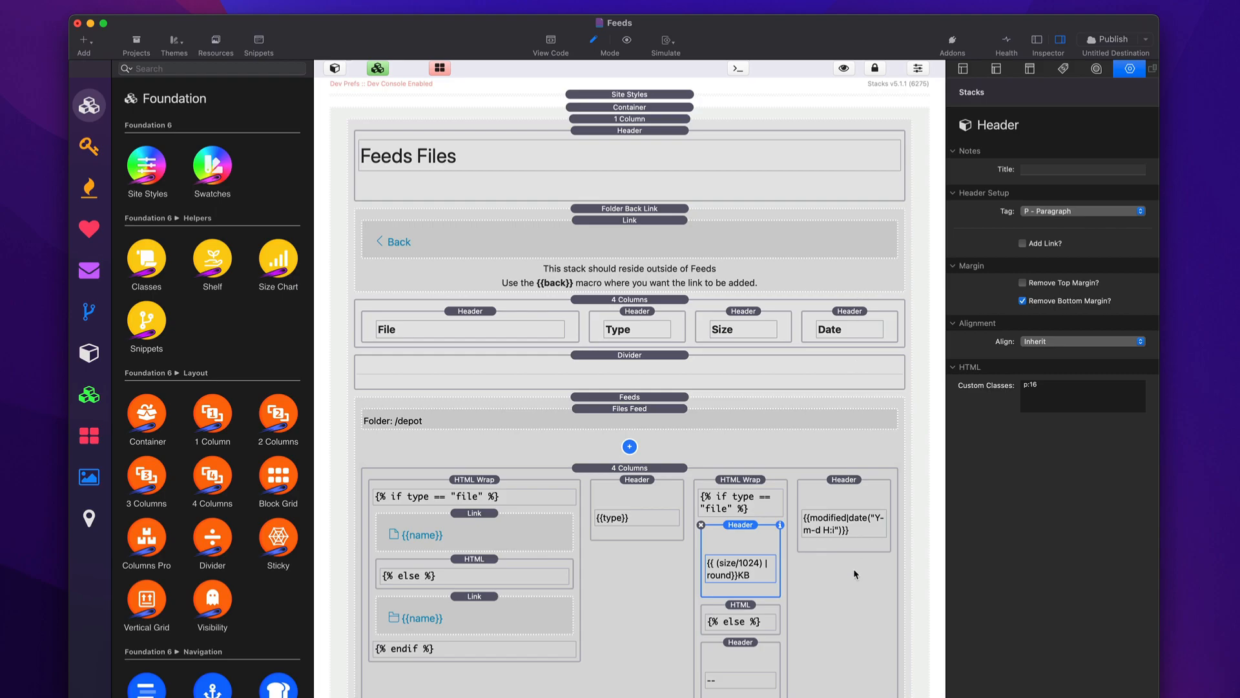
# Step: Examine the date format expression in the modified-date header's content and close the editor without changes
pyautogui.doubleClick(843, 522)
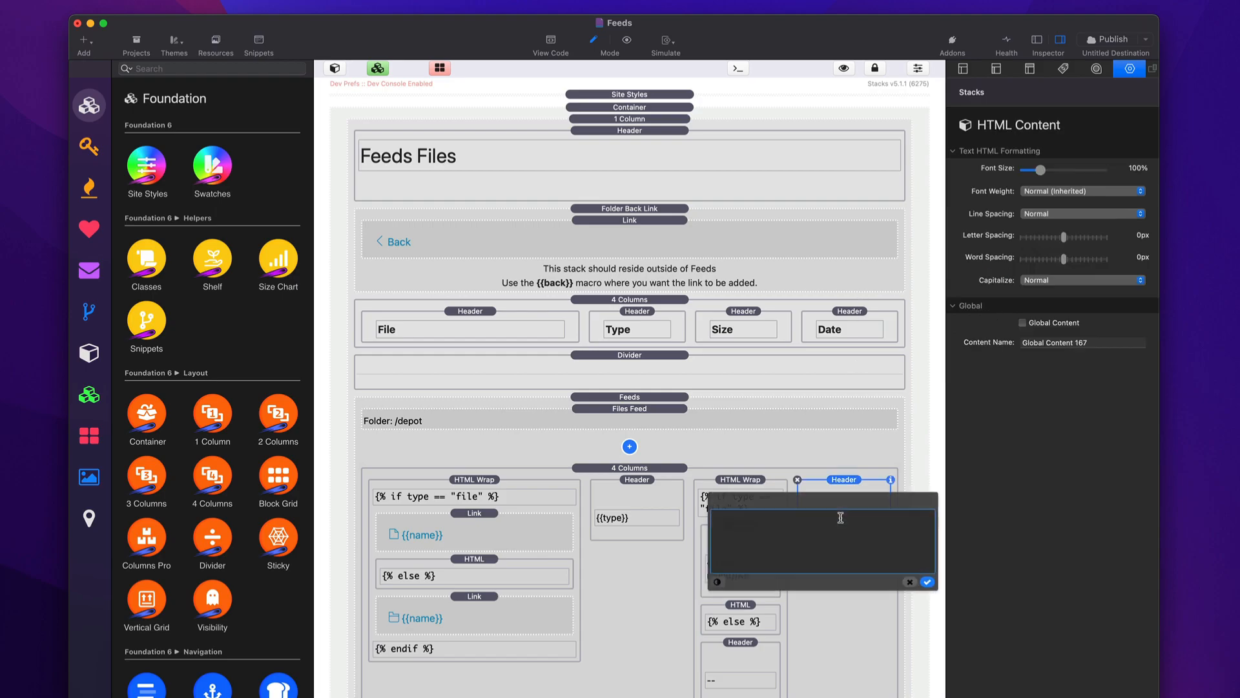
pyautogui.click(744, 513)
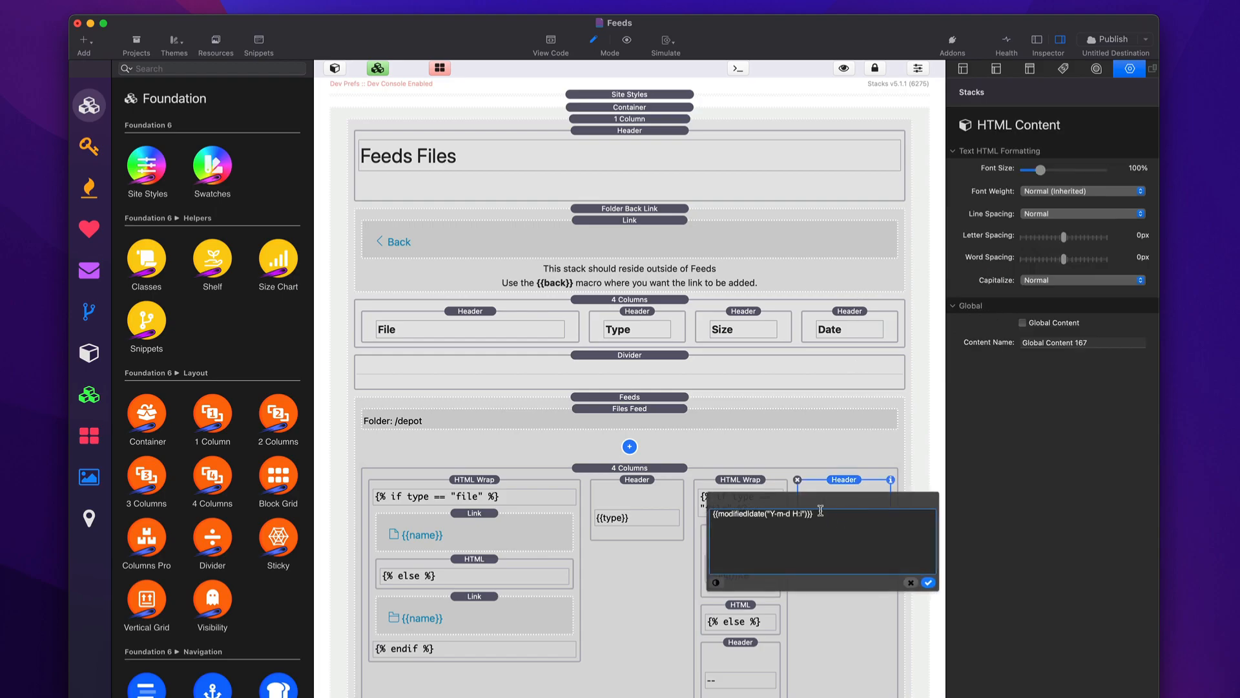
pyautogui.press('Right')
pyautogui.moveTo(754, 515); pyautogui.dragTo(818, 515)
pyautogui.click(840, 527)
pyautogui.click(911, 583)
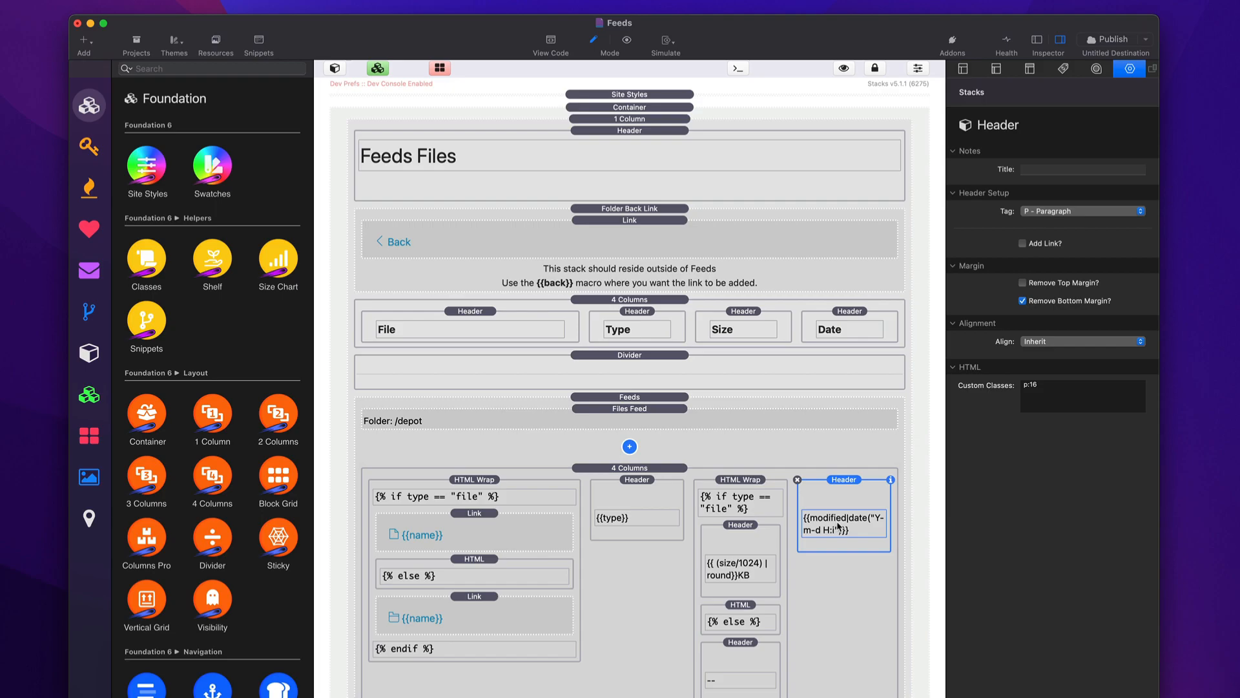
# Step: Add a Folder Back Link stack inside the Feeds stack and remove it again
pyautogui.click(642, 397)
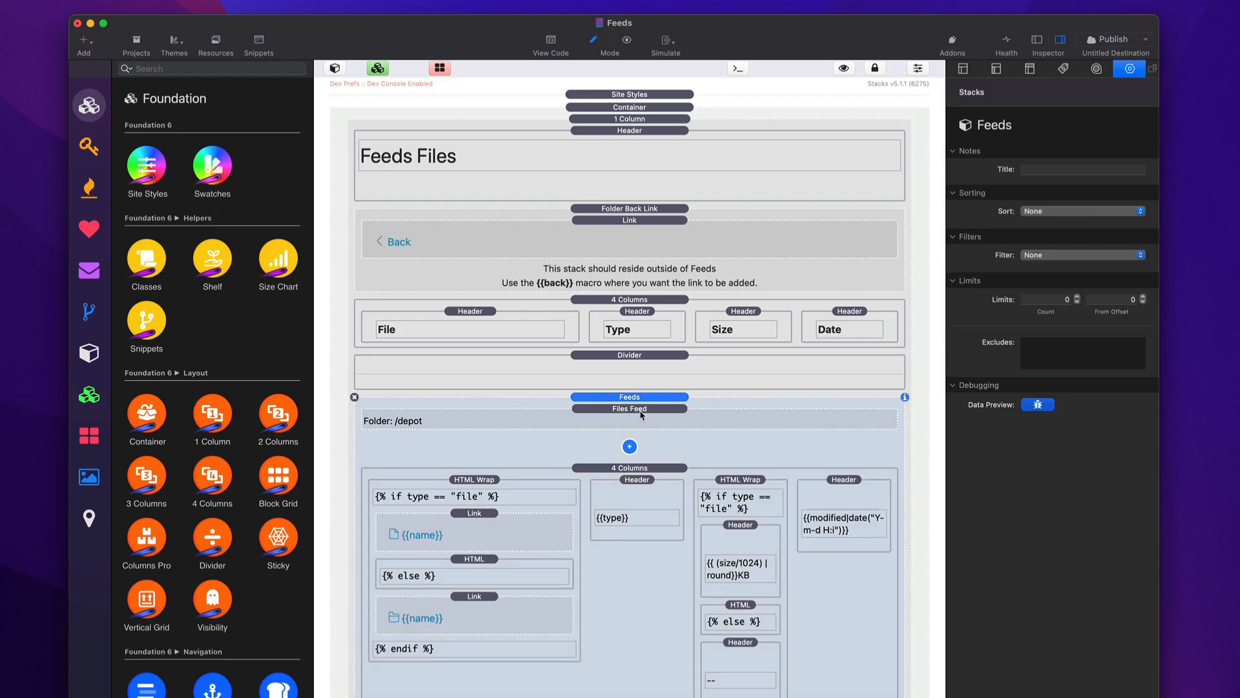
pyautogui.click(627, 209)
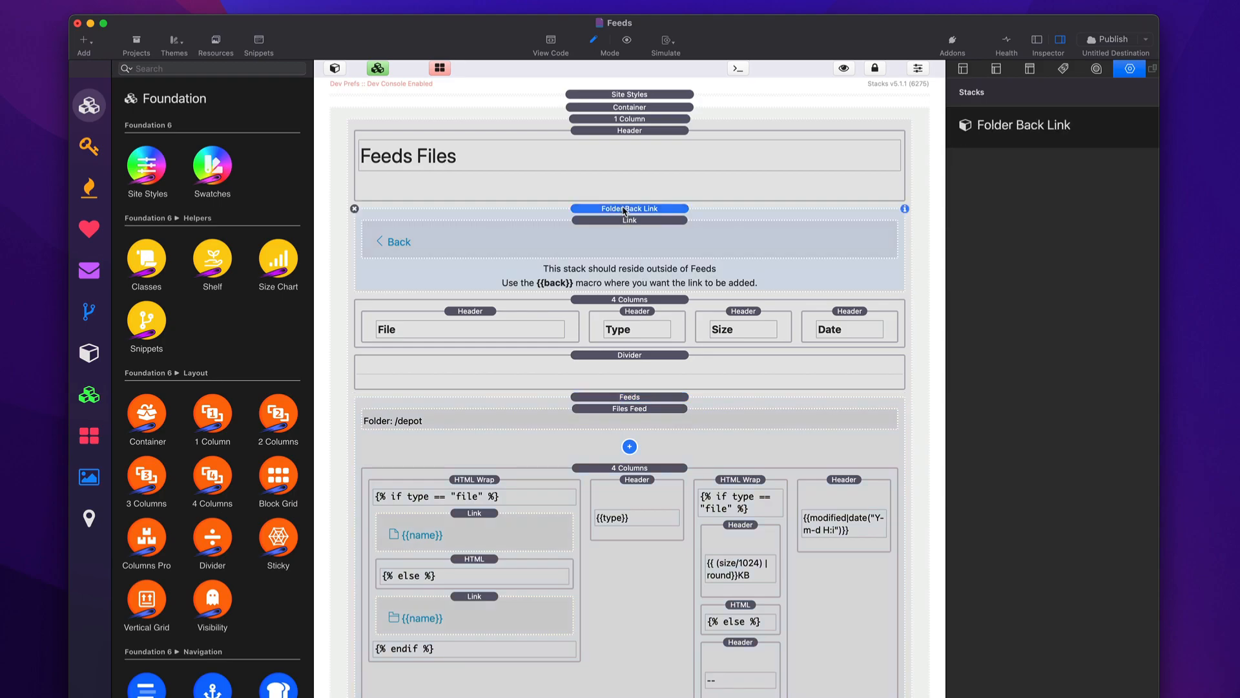
pyautogui.click(629, 446)
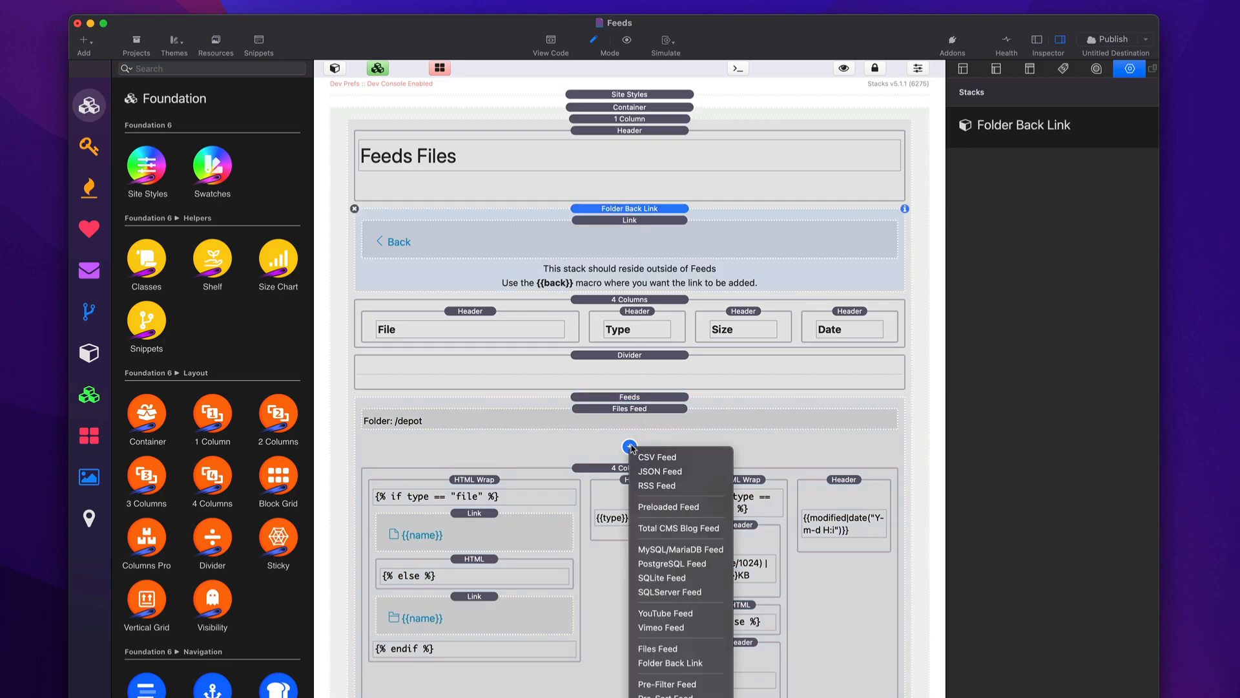
pyautogui.click(691, 665)
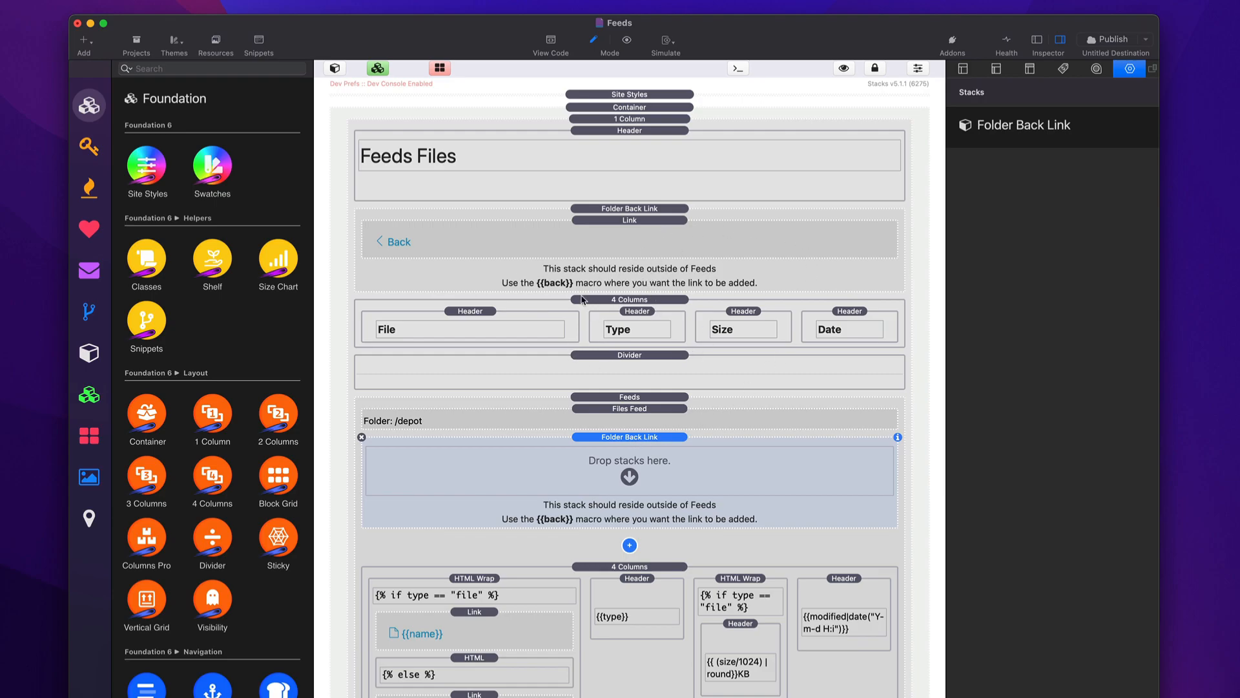
pyautogui.click(362, 437)
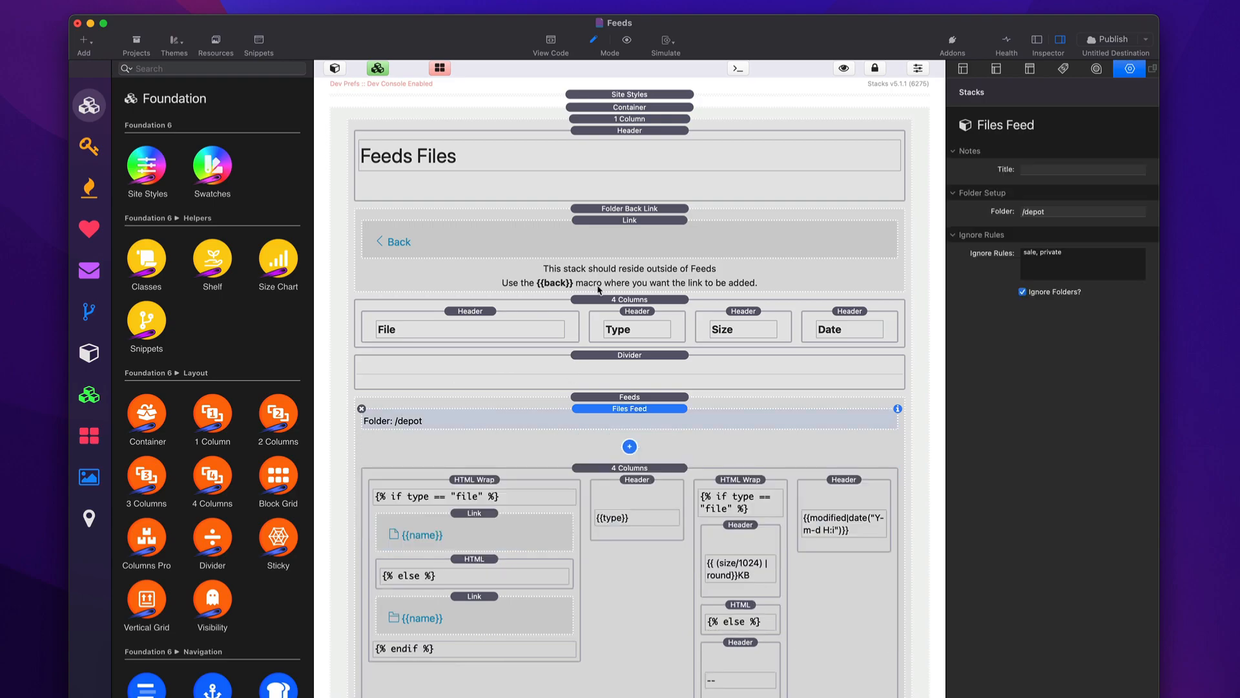
# Step: Examine the Folder Back Link stack and its nested Link's URL, closing the link settings without changes
pyautogui.click(646, 210)
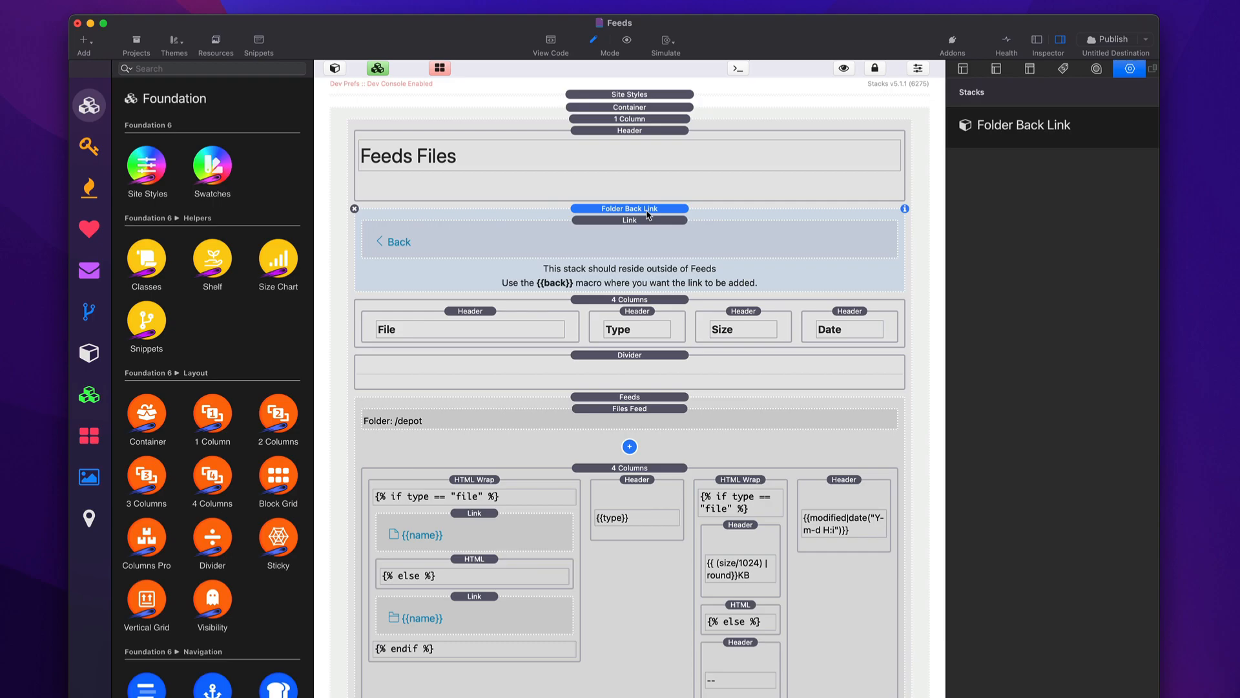
pyautogui.click(635, 226)
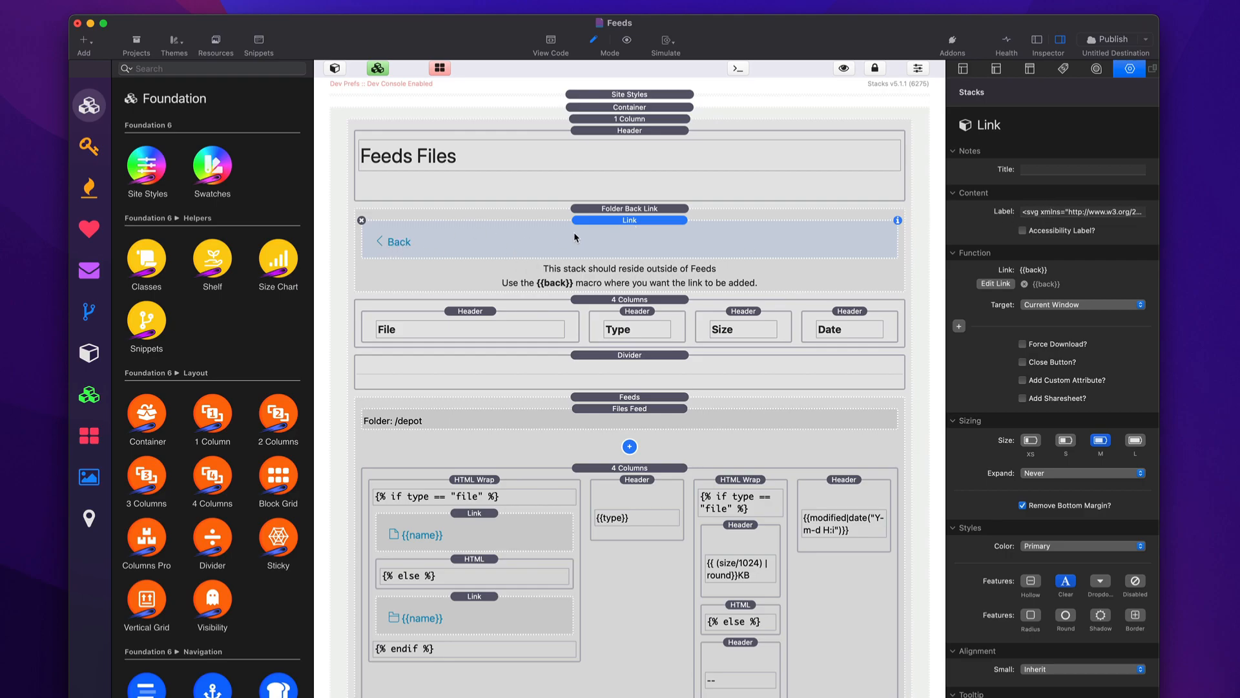
pyautogui.click(995, 283)
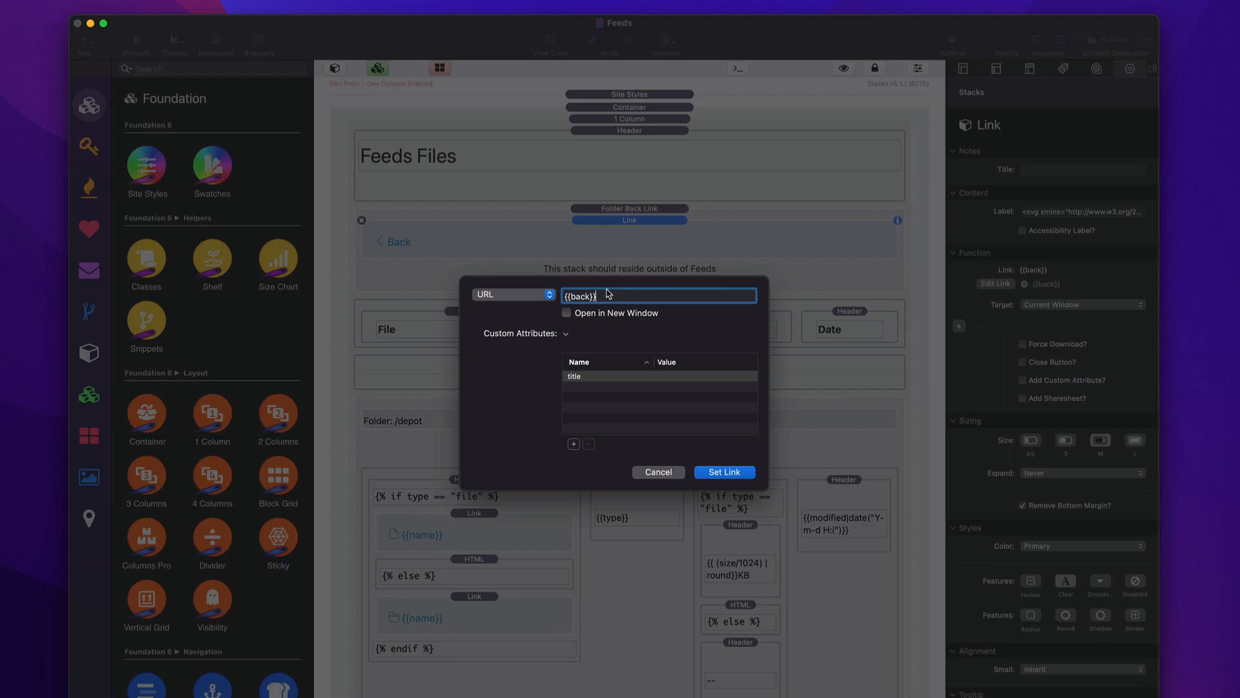
pyautogui.moveTo(620, 295); pyautogui.dragTo(402, 301)
pyautogui.click(657, 471)
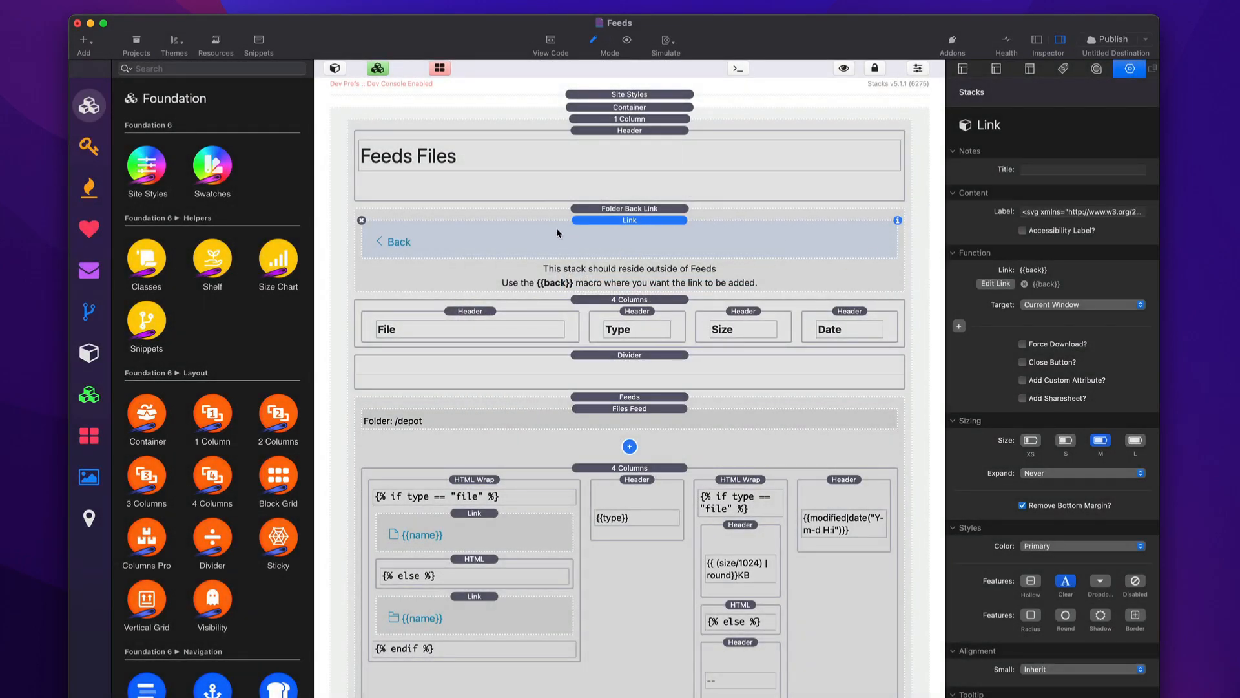
pyautogui.press('super+f')
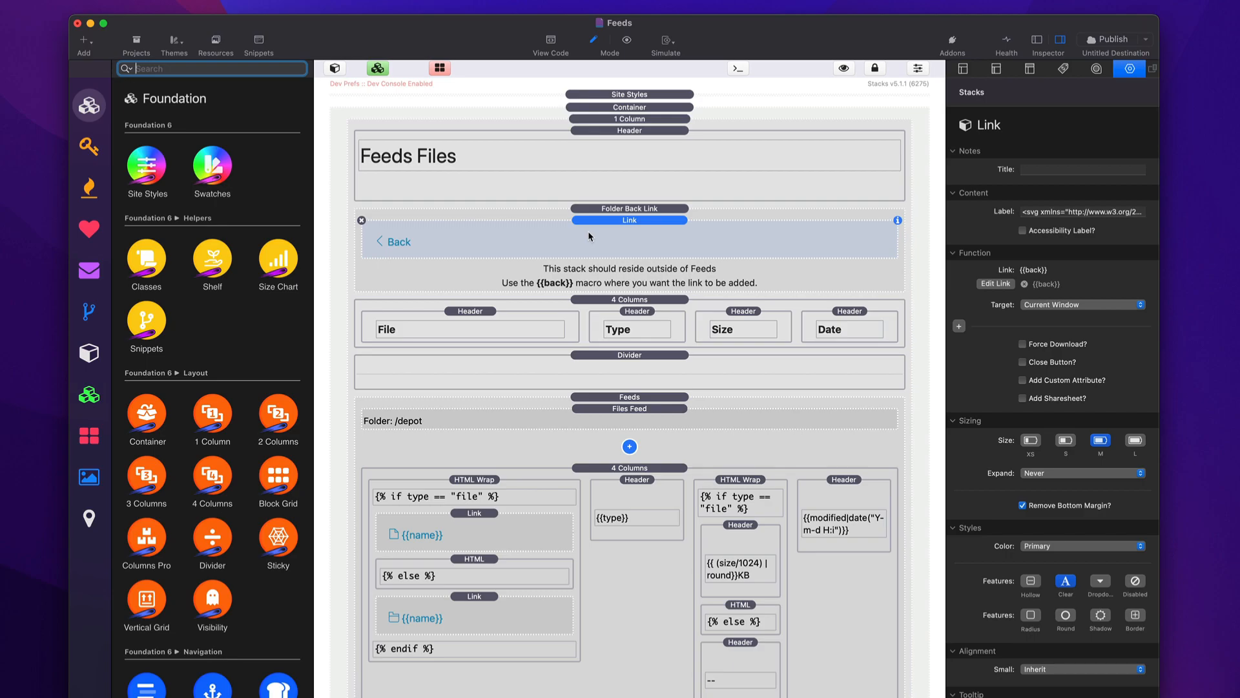
pyautogui.click(607, 208)
pyautogui.click(606, 221)
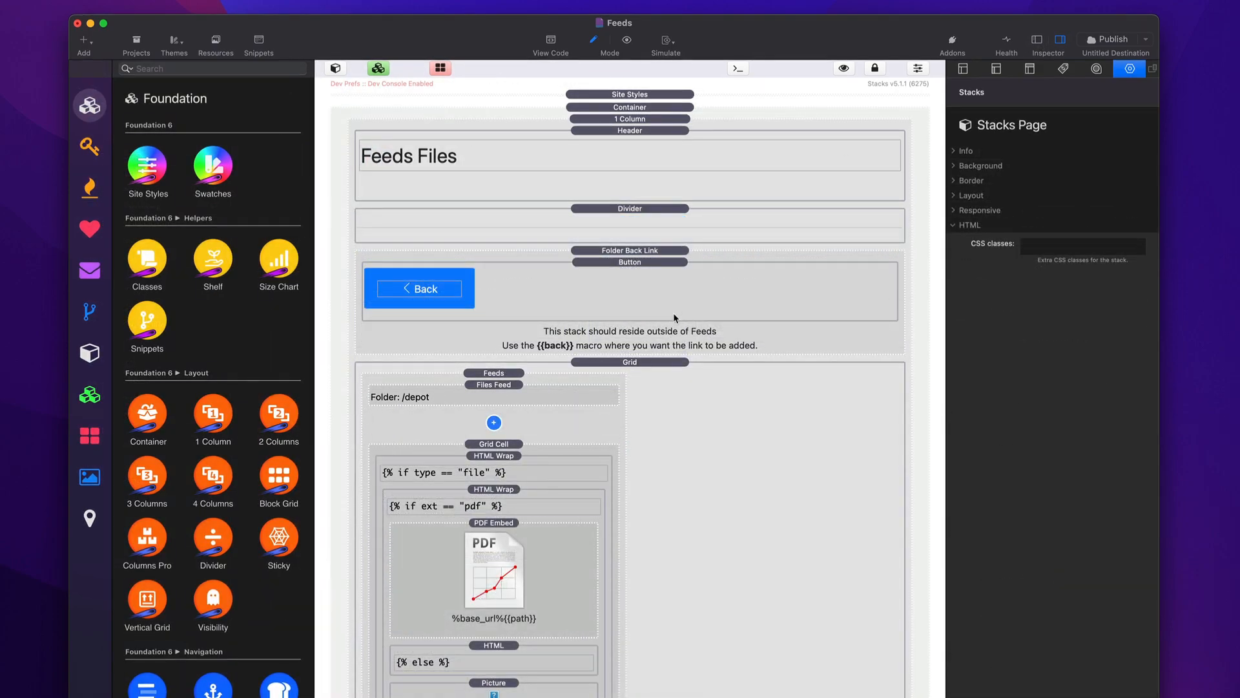
# Step: Examine the grid version's page structure, the Grid stack's settings and the link of the button inside Folder Back Link
pyautogui.click(682, 406)
pyautogui.scroll(-5, 682, 407)
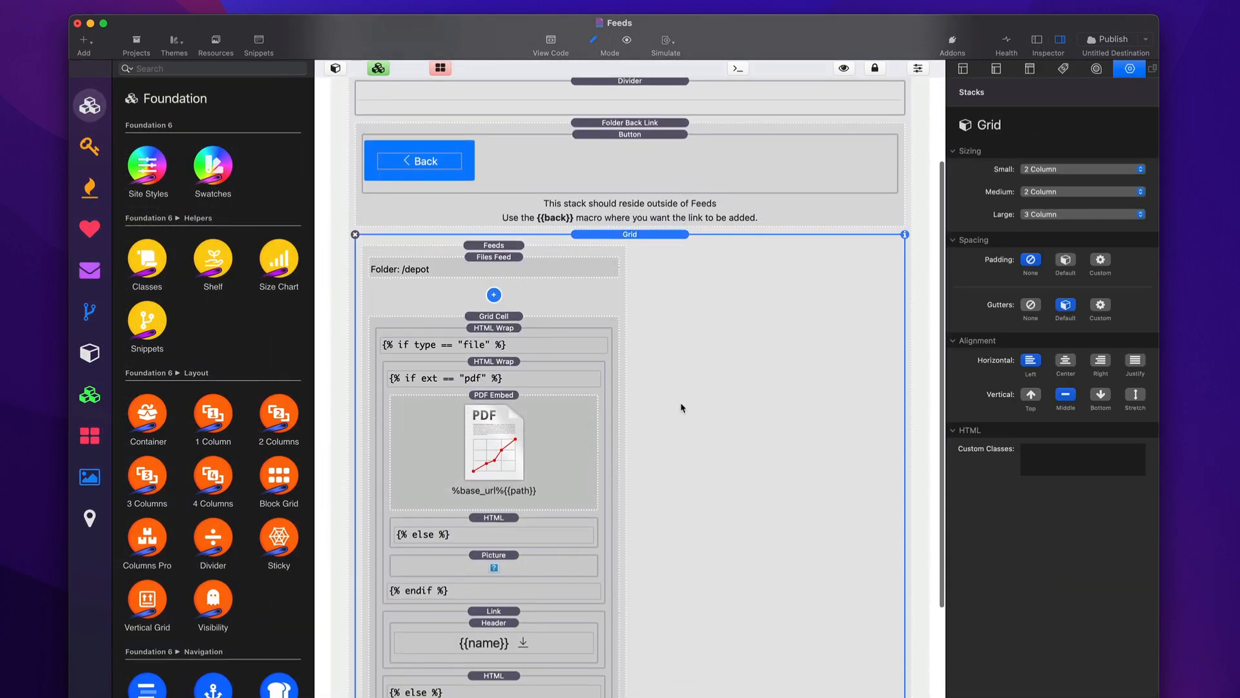
pyautogui.scroll(-5, 680, 407)
pyautogui.scroll(6, 680, 407)
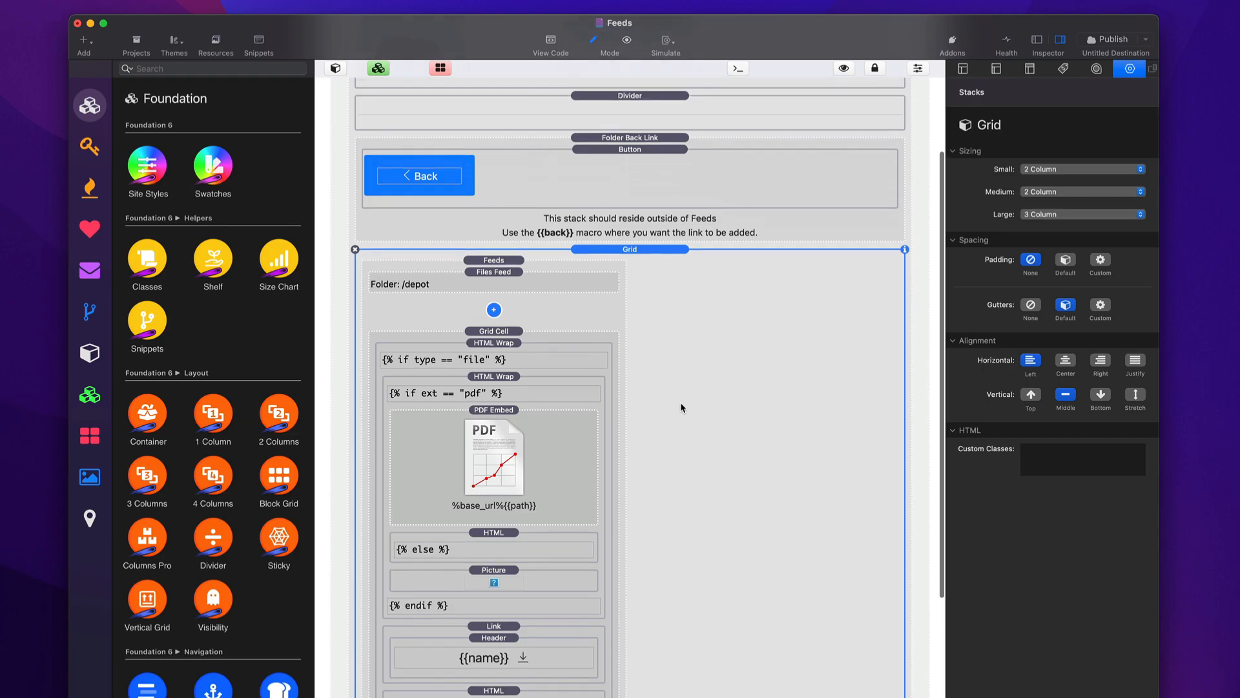
pyautogui.scroll(4, 680, 406)
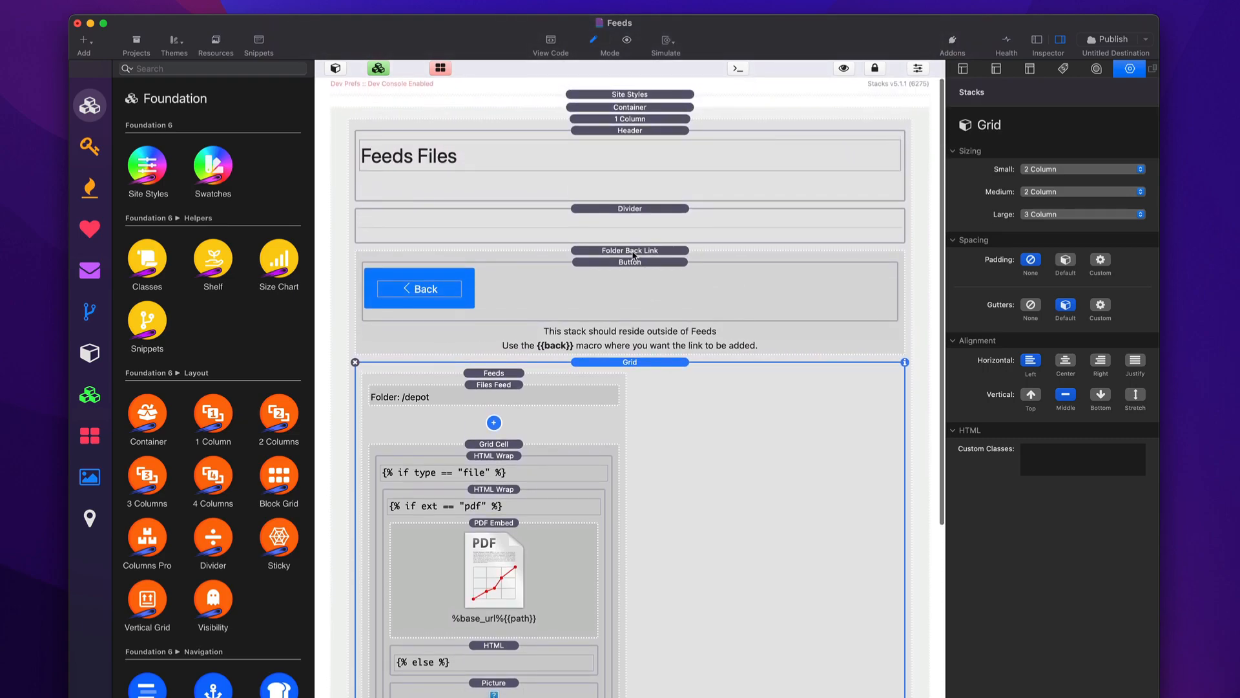
pyautogui.click(634, 252)
pyautogui.click(572, 298)
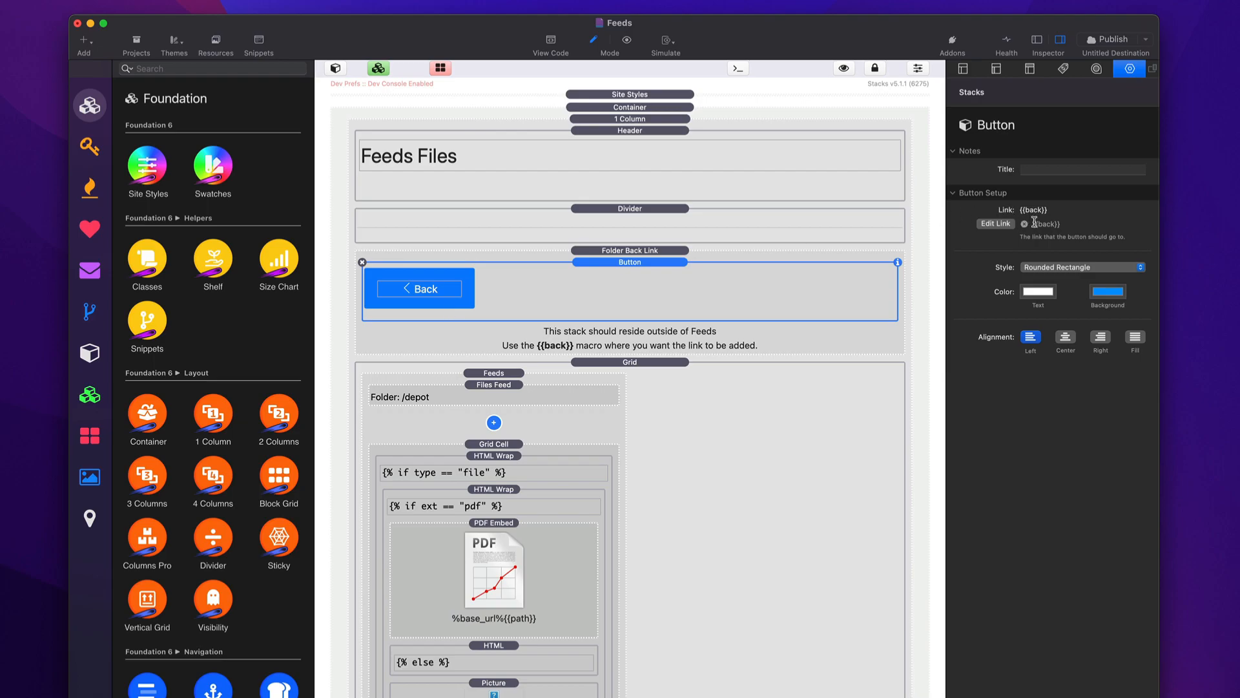
pyautogui.click(751, 390)
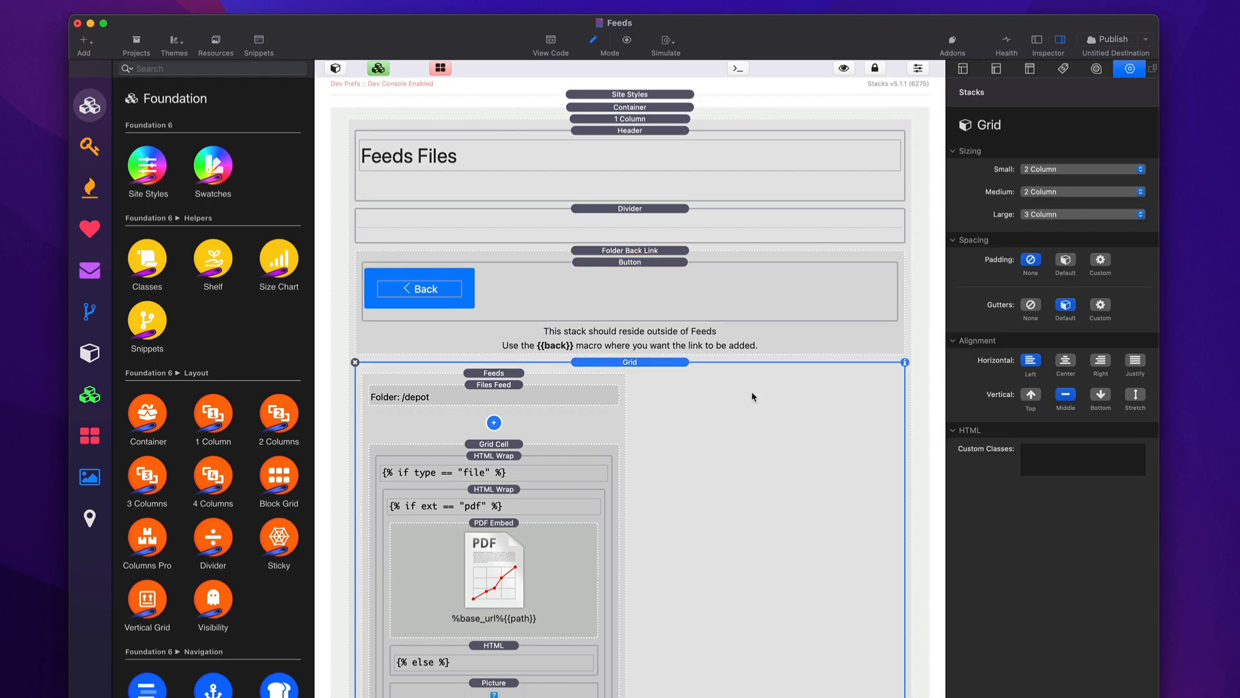
# Step: Inspect the grid's Feeds stack and the ignore rules of its Files Feed for the /depot folder
pyautogui.scroll(-5, 750, 390)
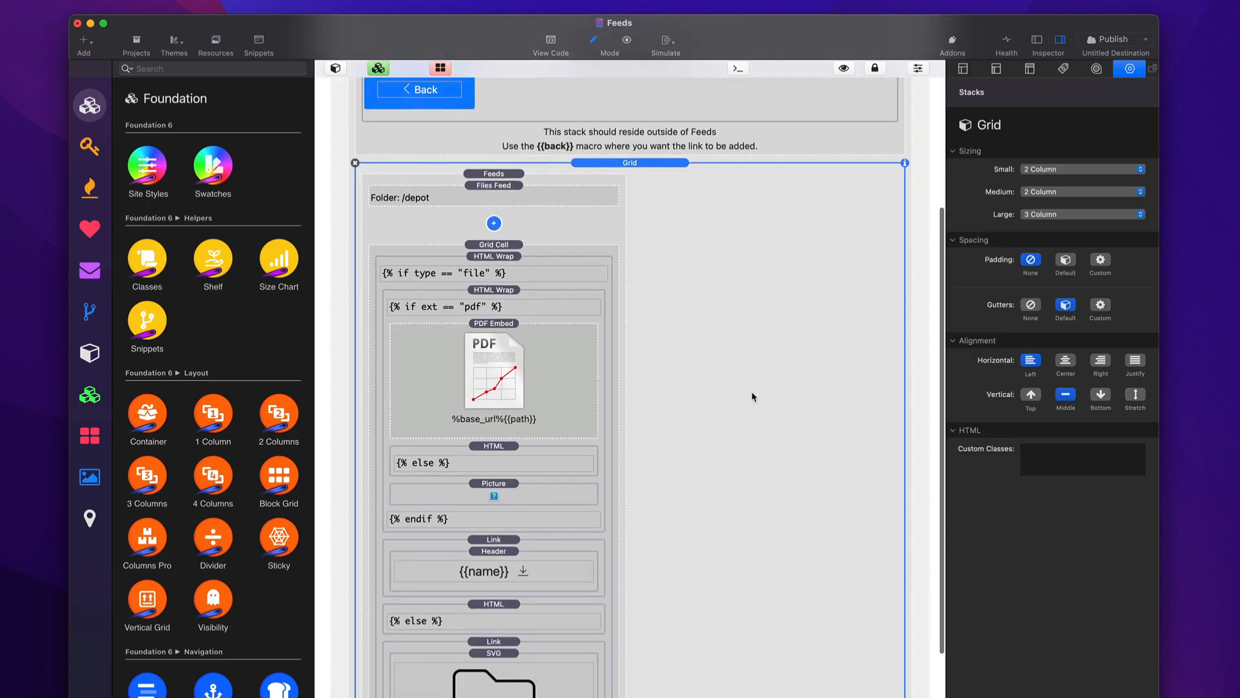
pyautogui.click(488, 176)
pyautogui.click(496, 199)
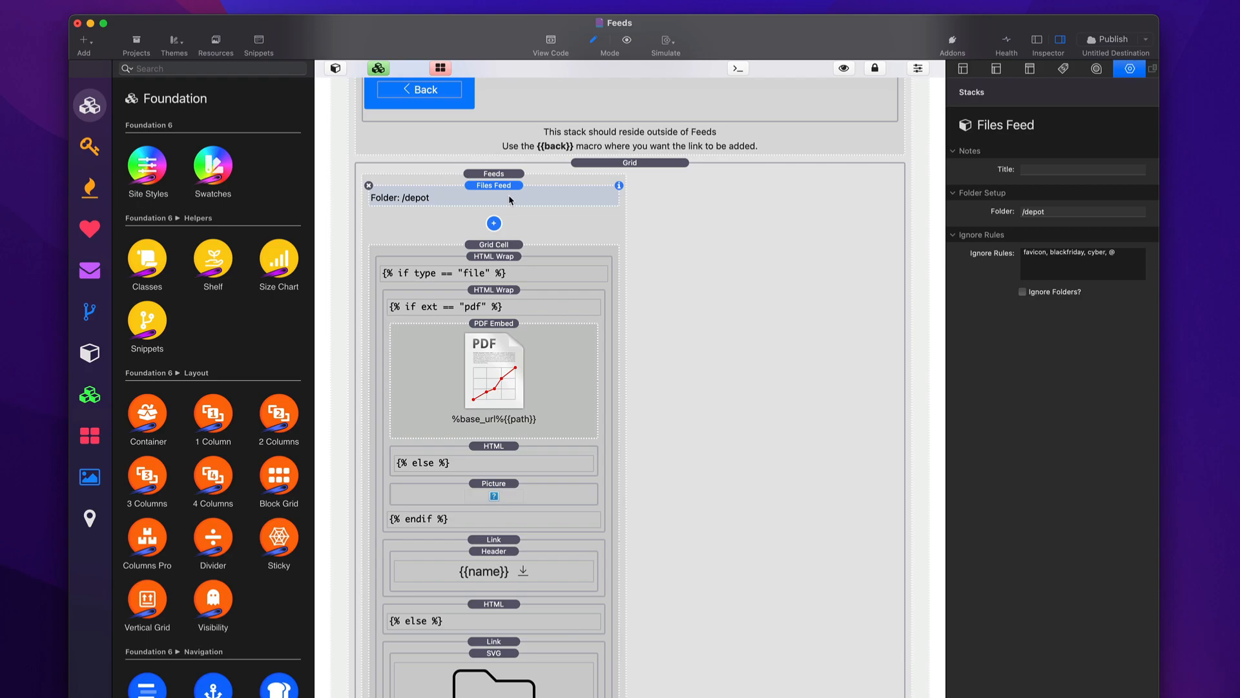
pyautogui.moveTo(1023, 254); pyautogui.dragTo(1130, 253)
pyautogui.click(1131, 254)
# Step: Inspect the Grid Cell's nested HTML Wraps with the file and pdf conditions, the PDF Embed, the else block and the Picture
pyautogui.click(494, 251)
pyautogui.scroll(-3, 495, 251)
pyautogui.scroll(-2, 524, 168)
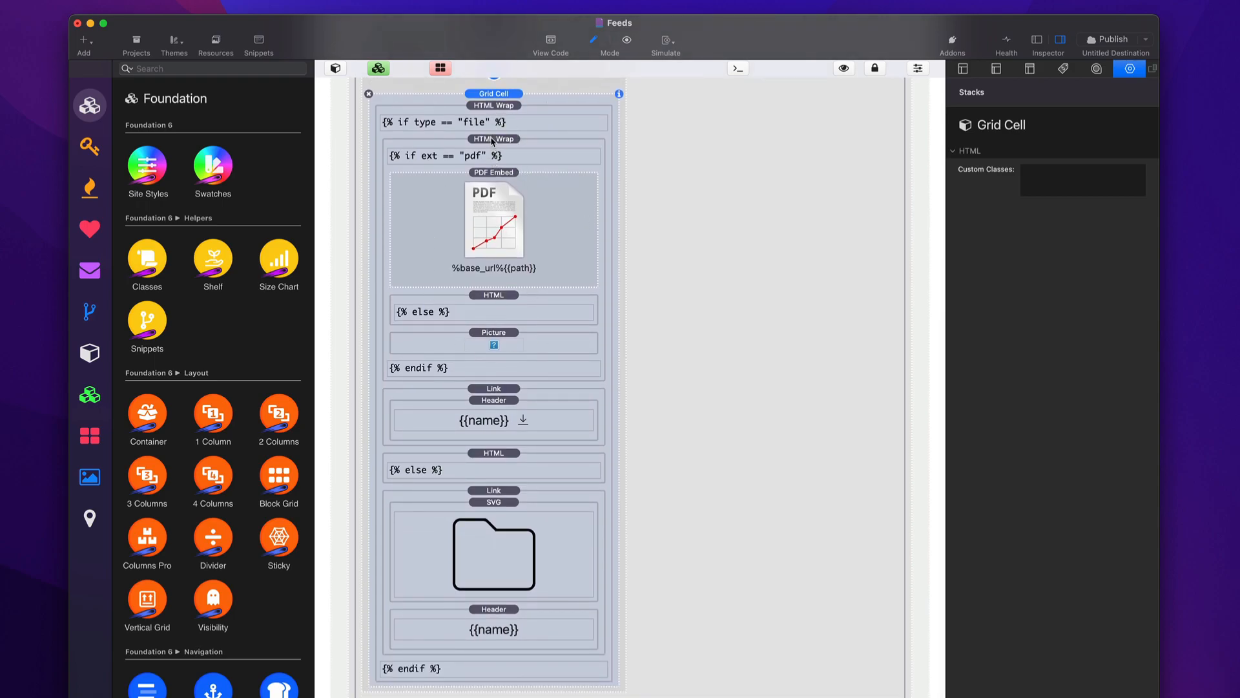
pyautogui.click(494, 140)
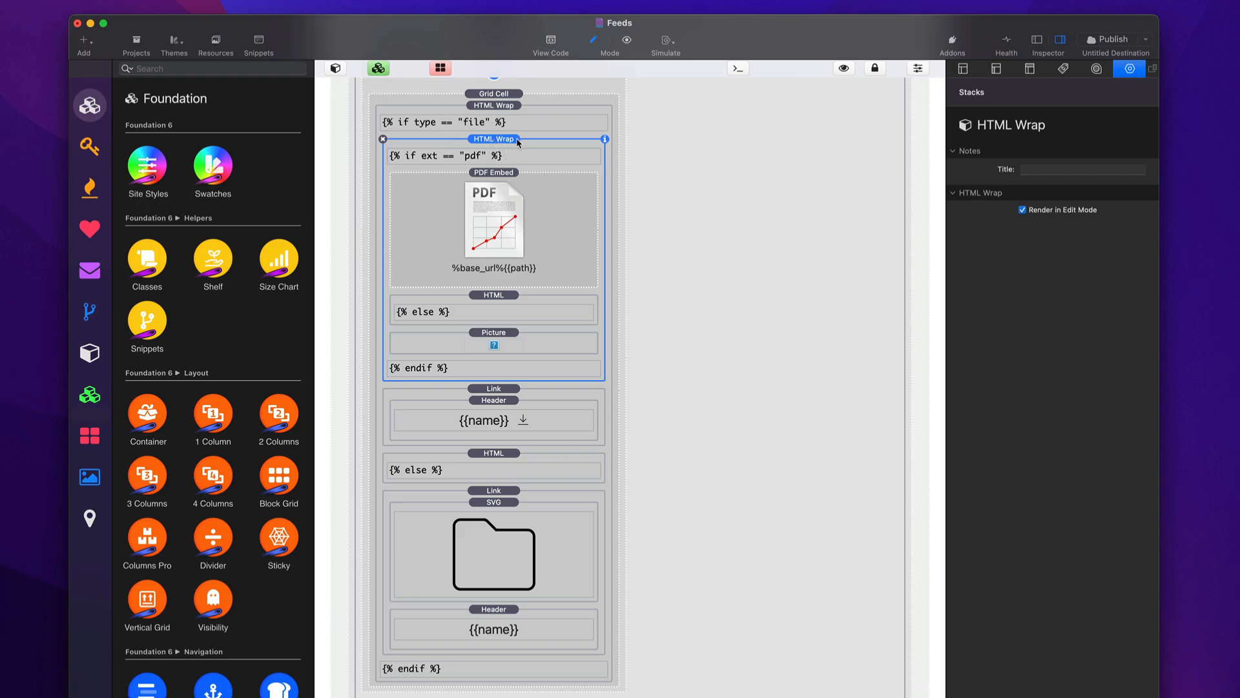
pyautogui.click(501, 107)
pyautogui.click(506, 140)
pyautogui.click(496, 197)
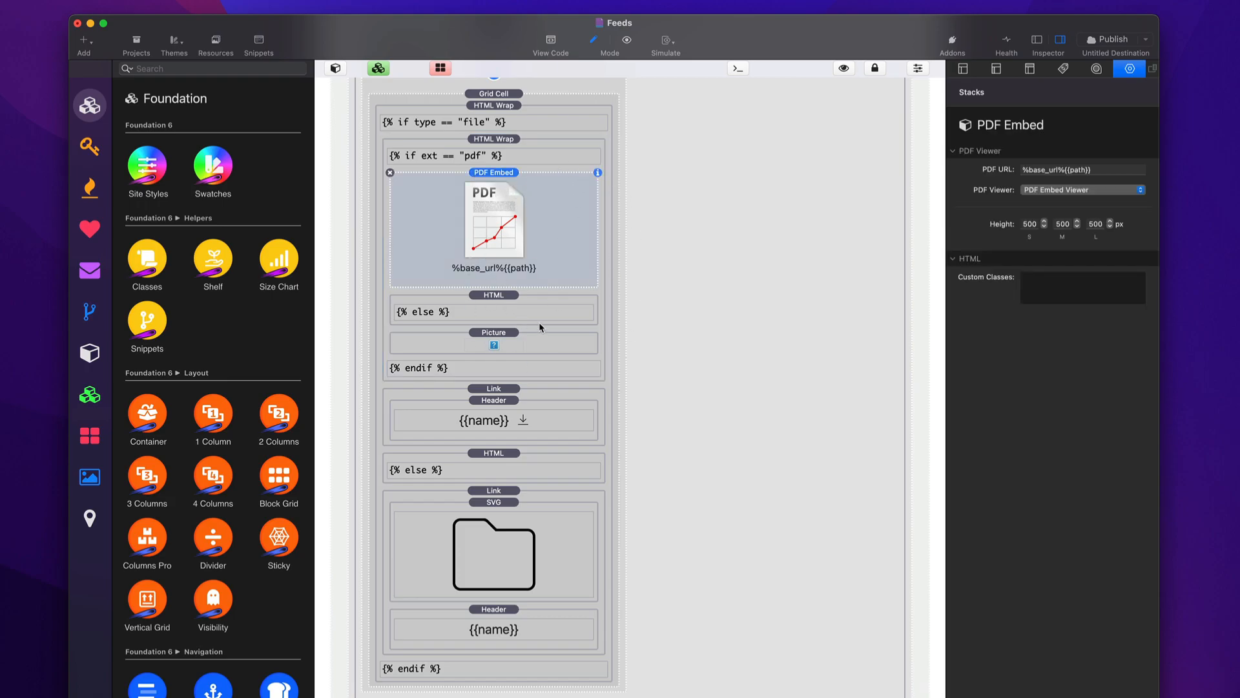
pyautogui.click(502, 297)
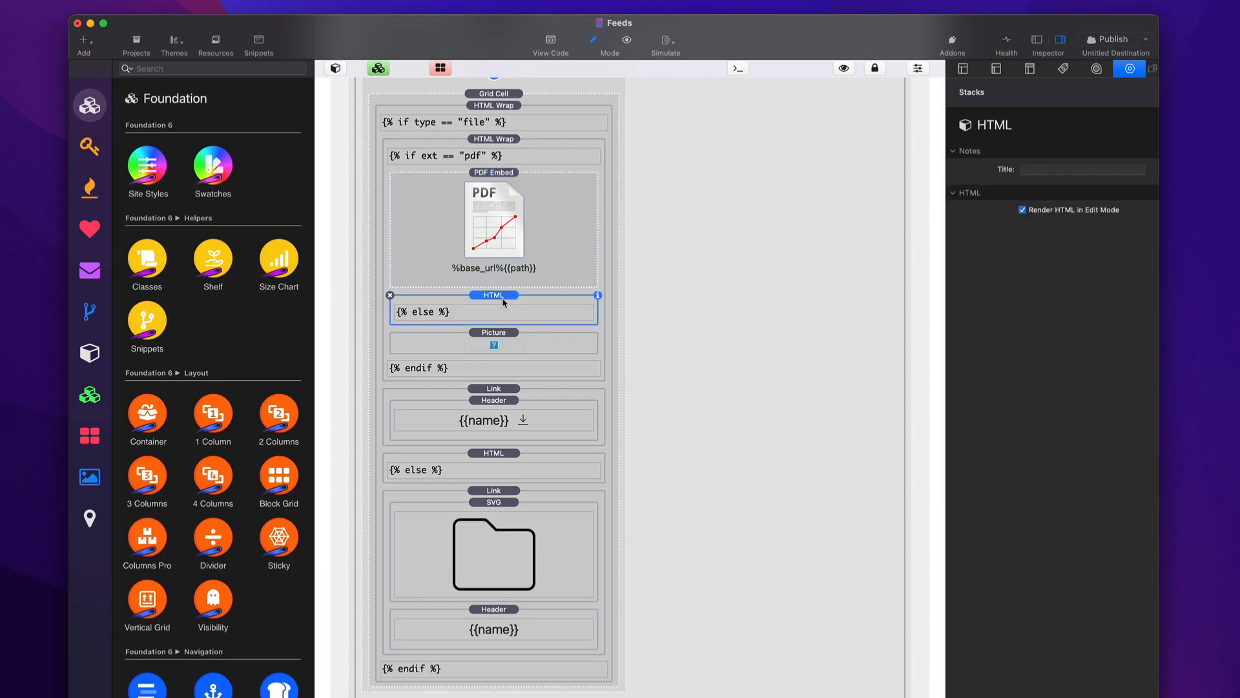
pyautogui.click(503, 335)
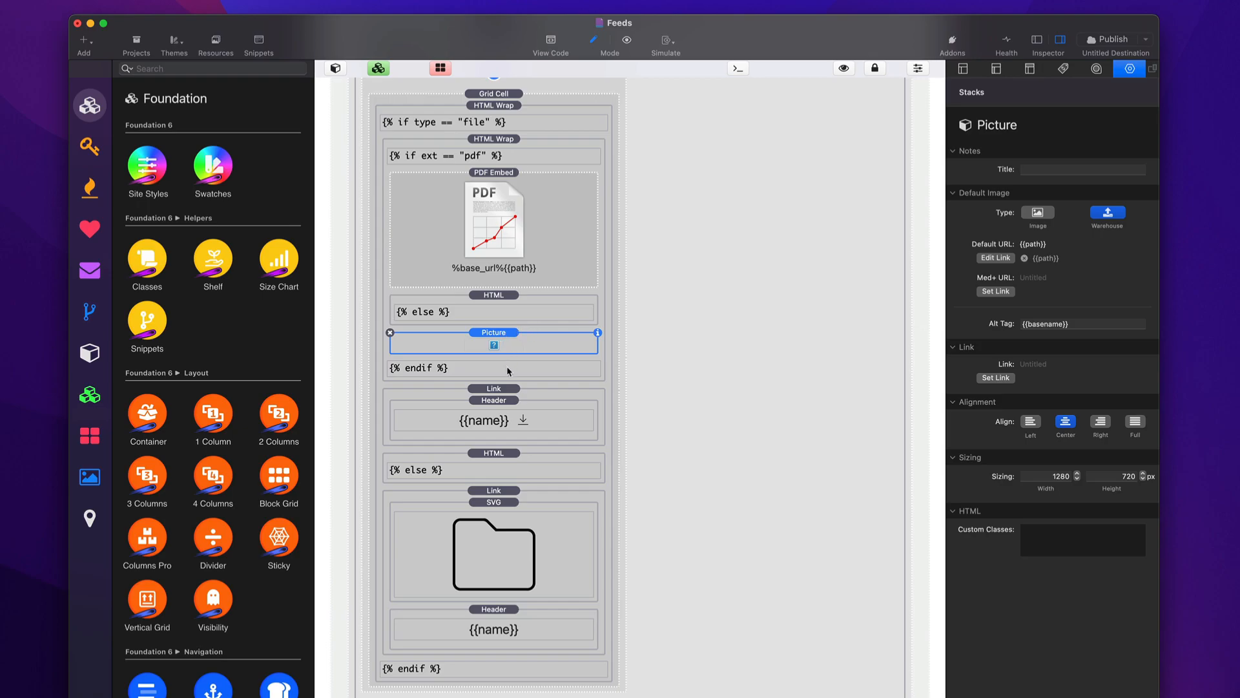
# Step: Inspect the file Link with its {{name}} header, and the folder Link with its SVG icon and header
pyautogui.click(505, 390)
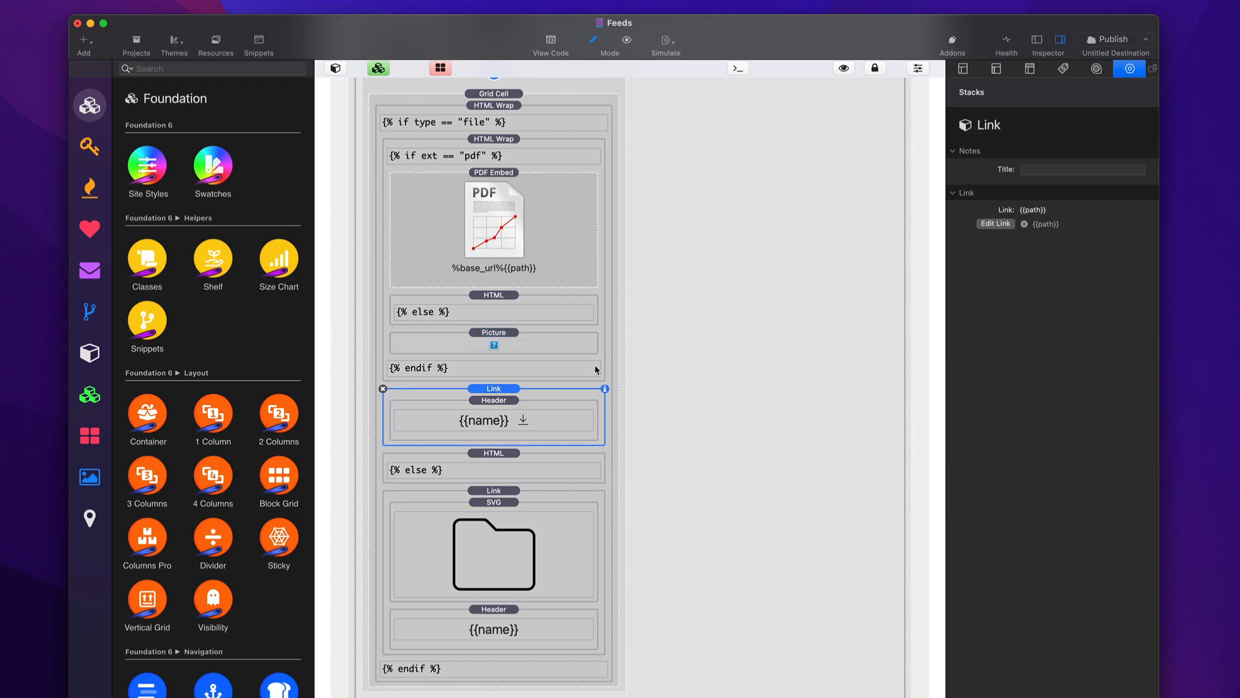
pyautogui.click(497, 407)
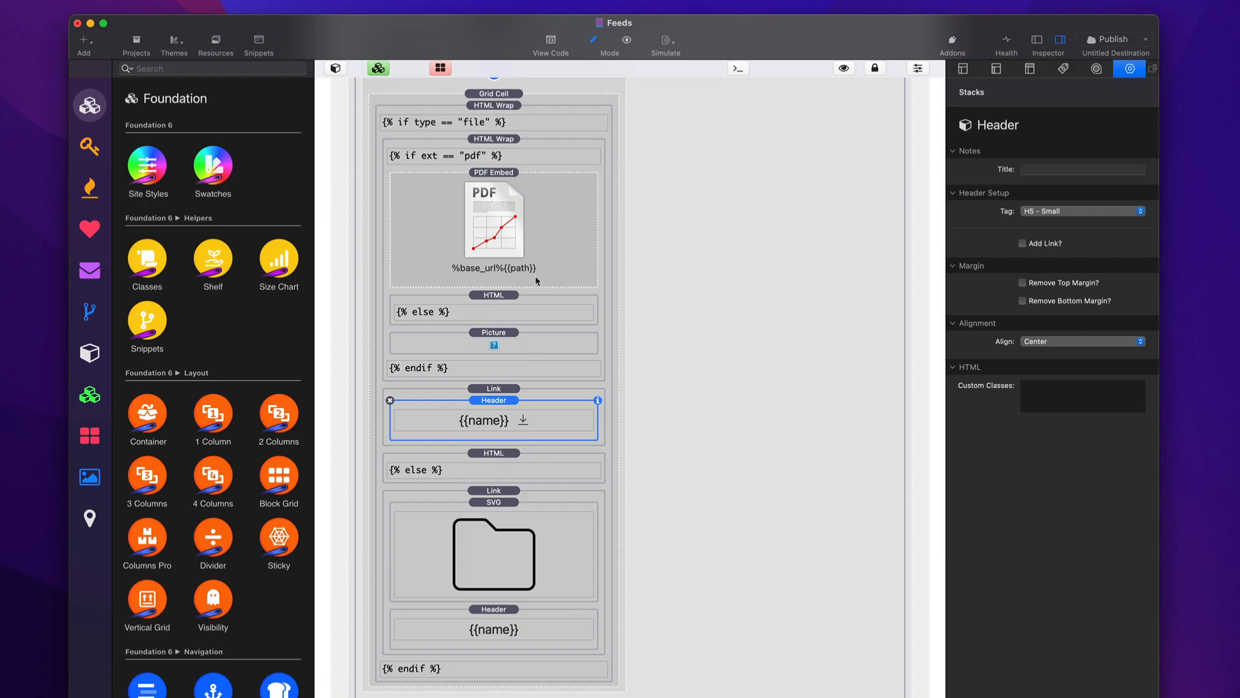
pyautogui.click(510, 496)
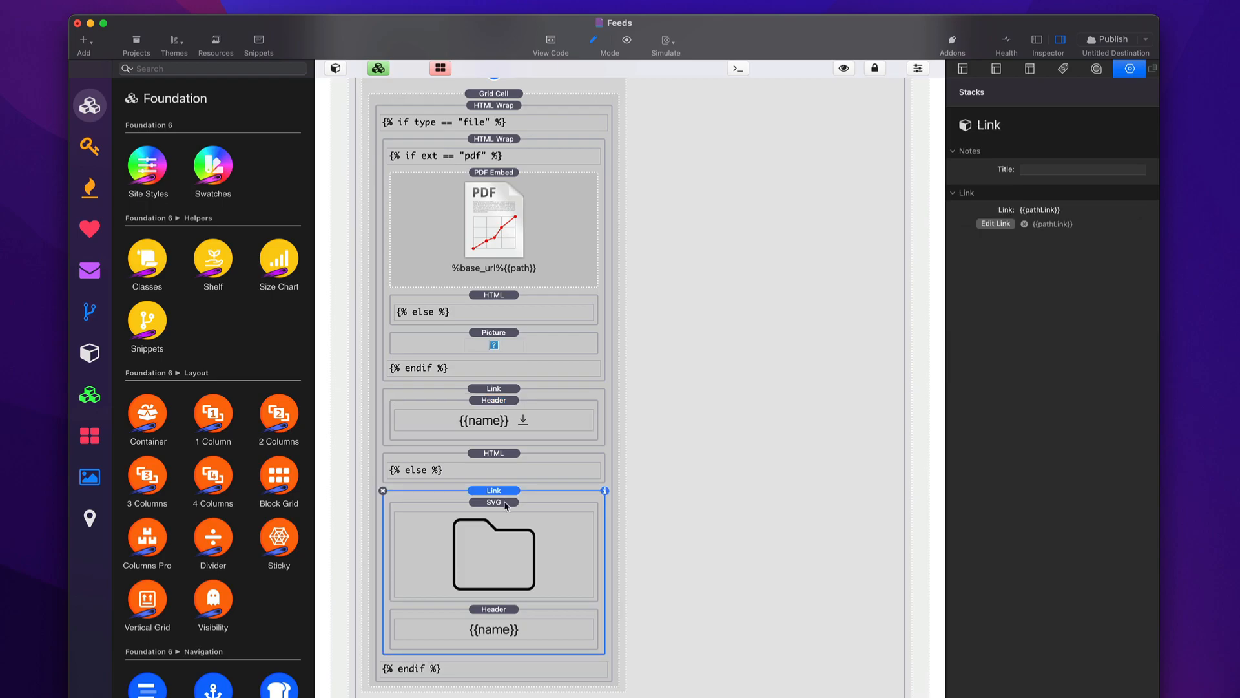
pyautogui.click(507, 503)
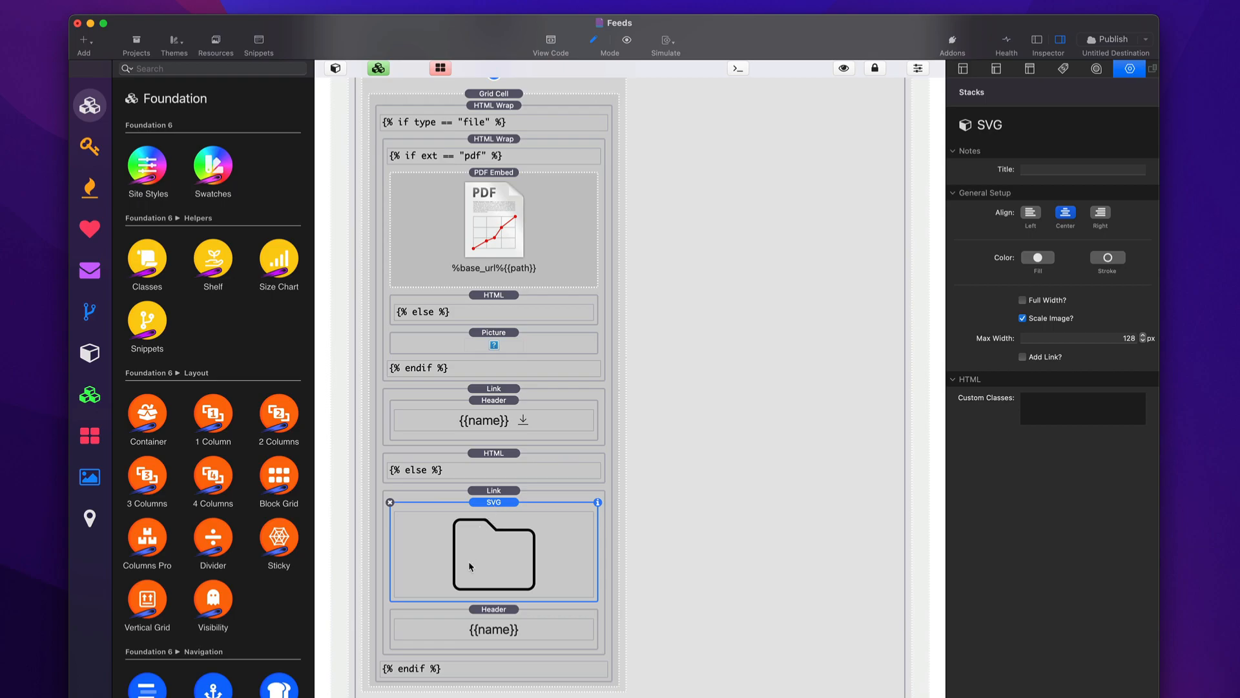
pyautogui.click(488, 615)
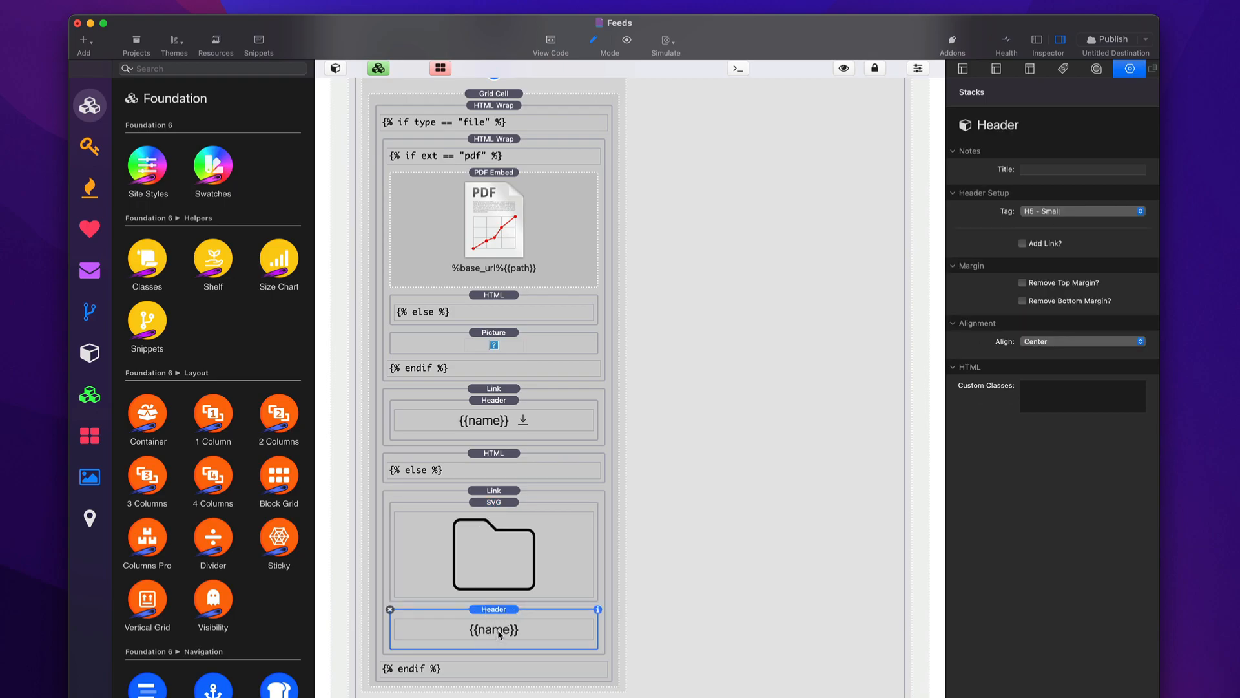
pyautogui.click(502, 495)
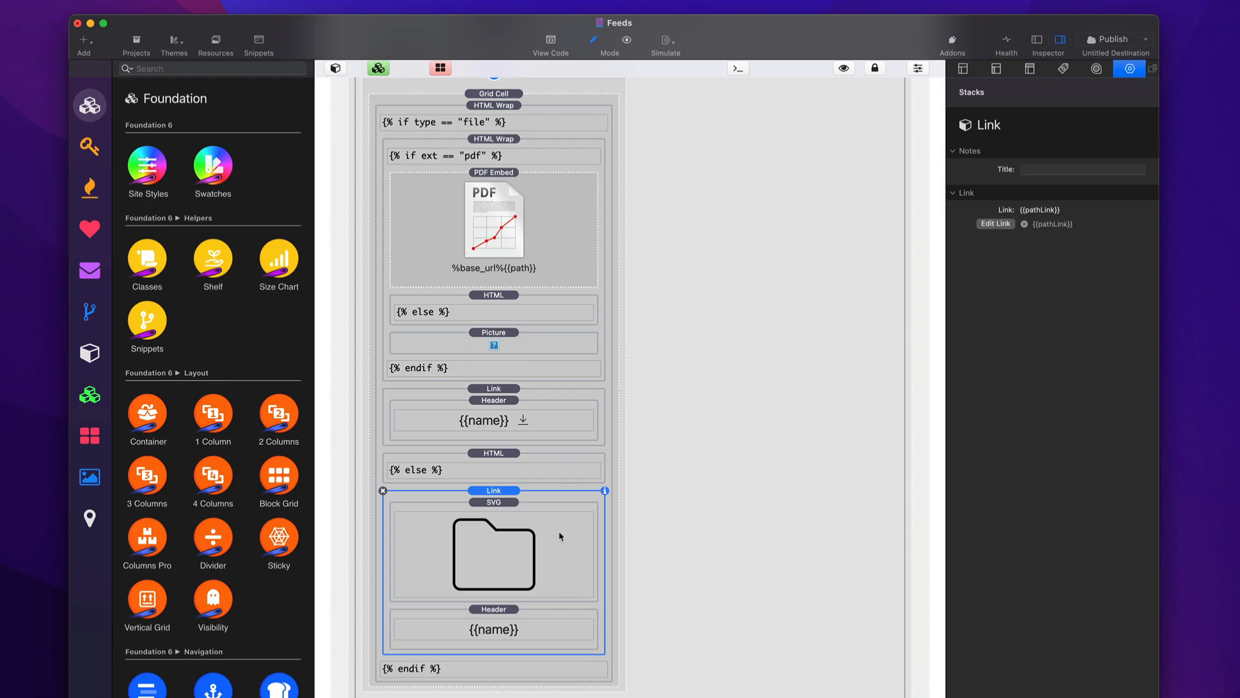
pyautogui.click(529, 539)
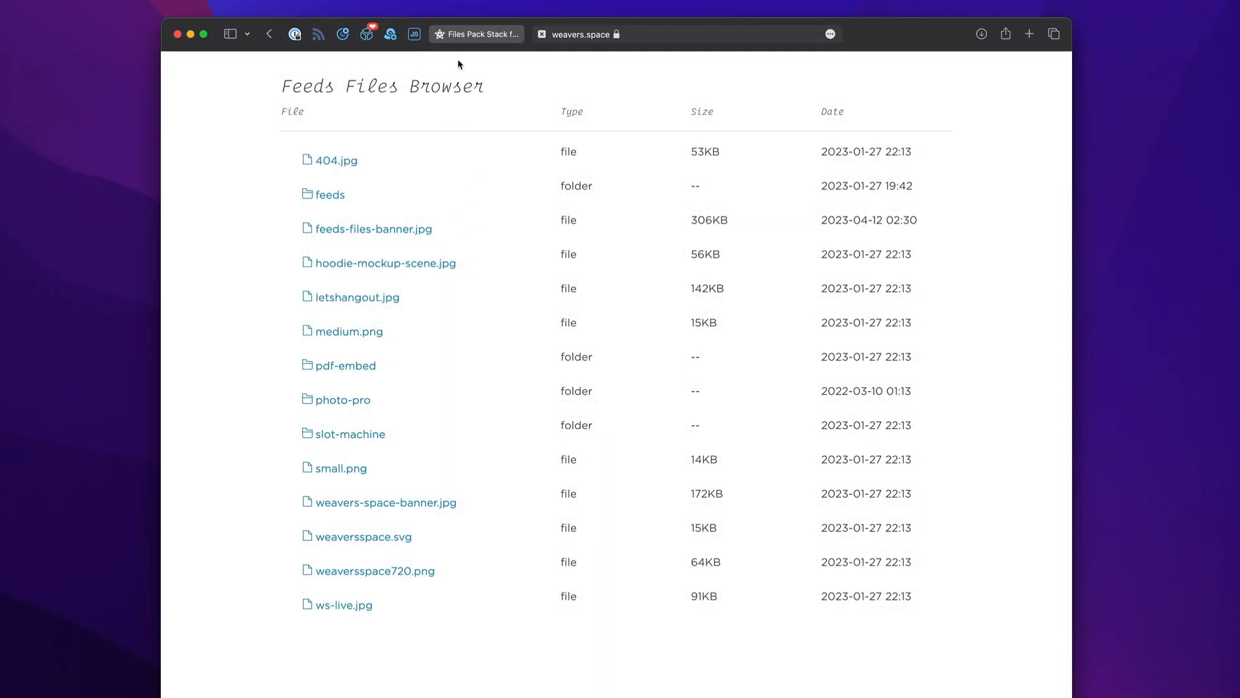
# Step: Open the feeds folder in the embedded and standalone browser demos, and return to the parent folder in the standalone one
pyautogui.click(466, 35)
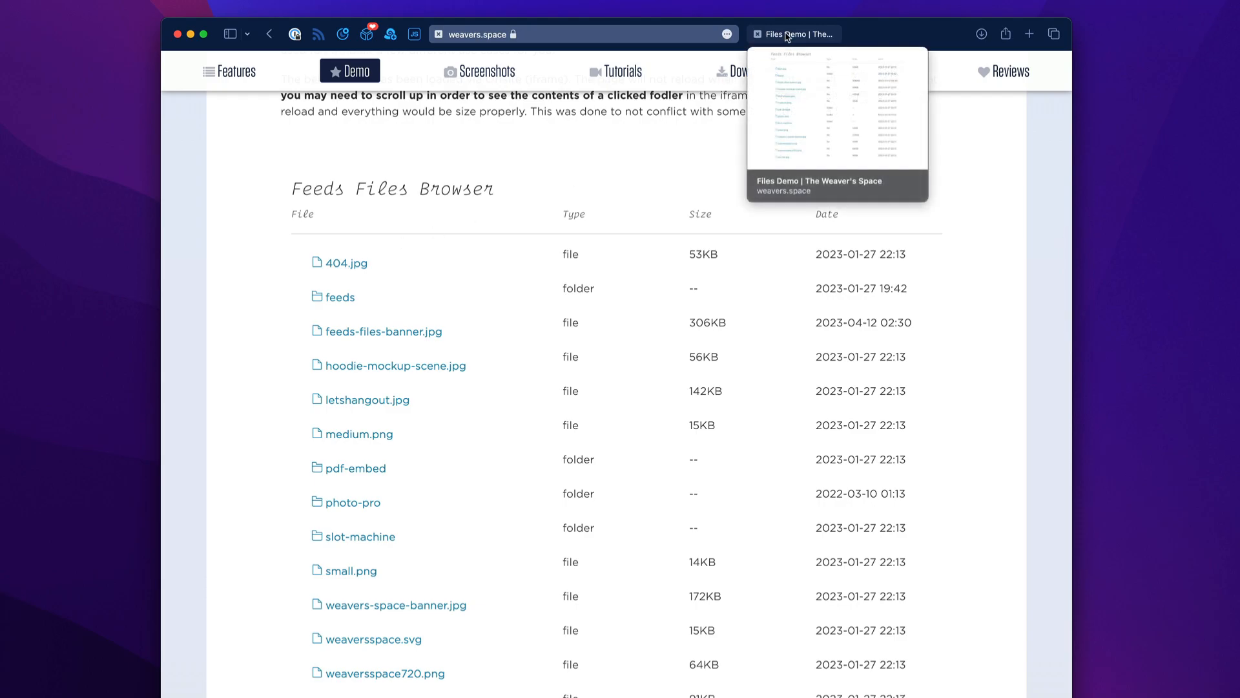
pyautogui.click(330, 298)
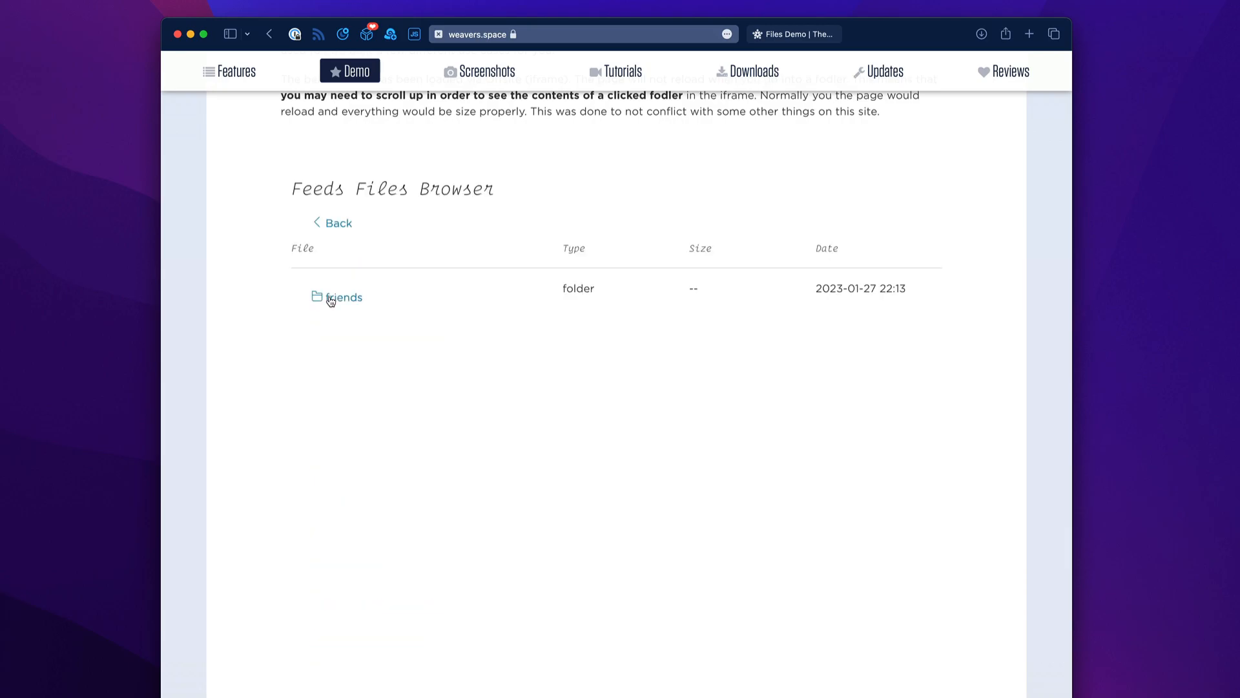
pyautogui.click(794, 34)
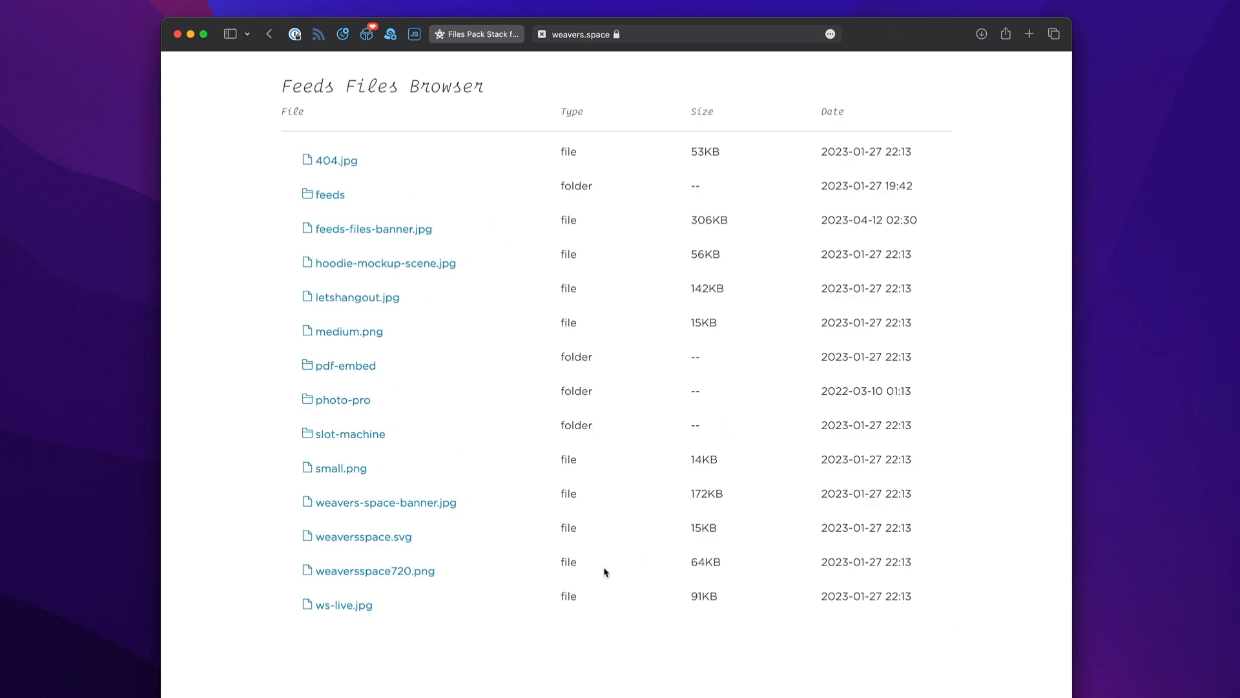
pyautogui.click(333, 197)
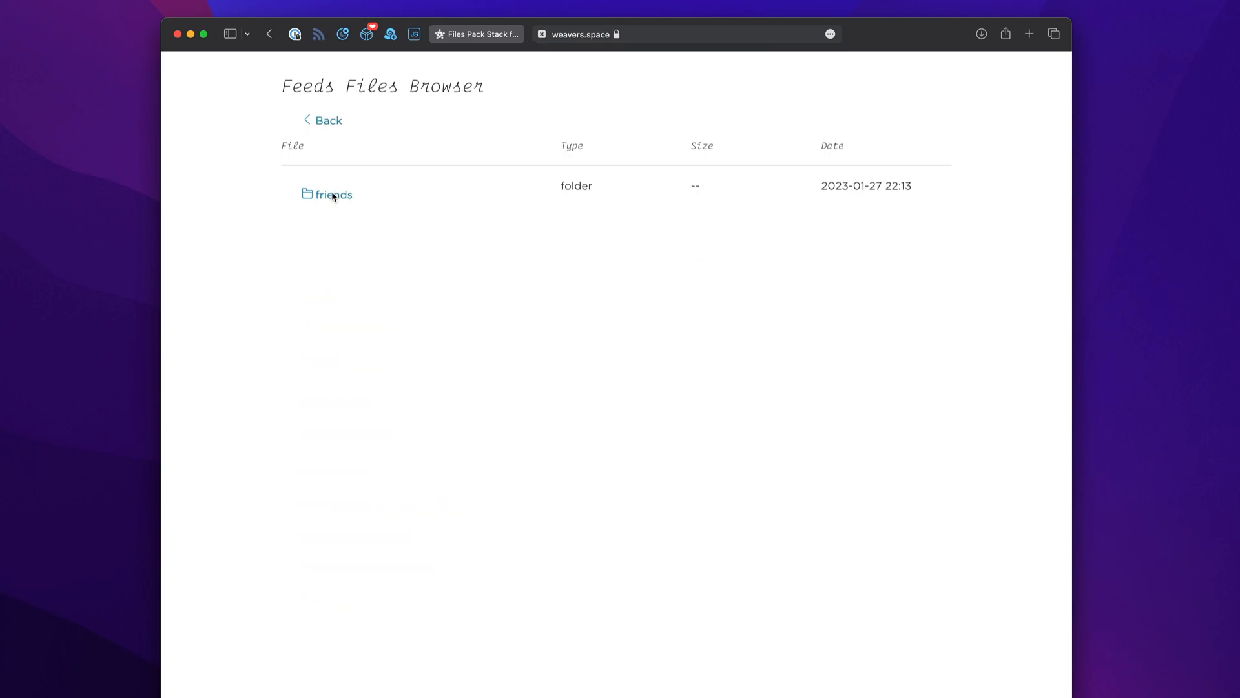
pyautogui.click(328, 123)
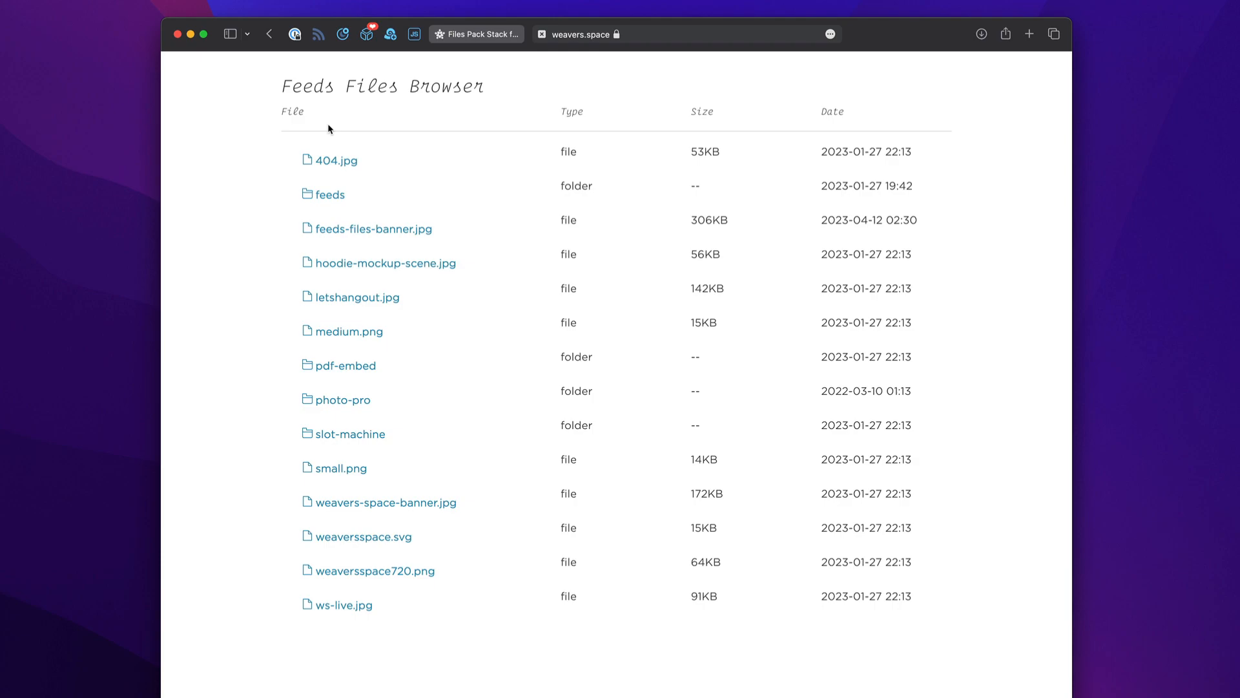
# Step: Open the pdf-embed folder in the standalone file browser demo and return to the parent folder
pyautogui.click(352, 366)
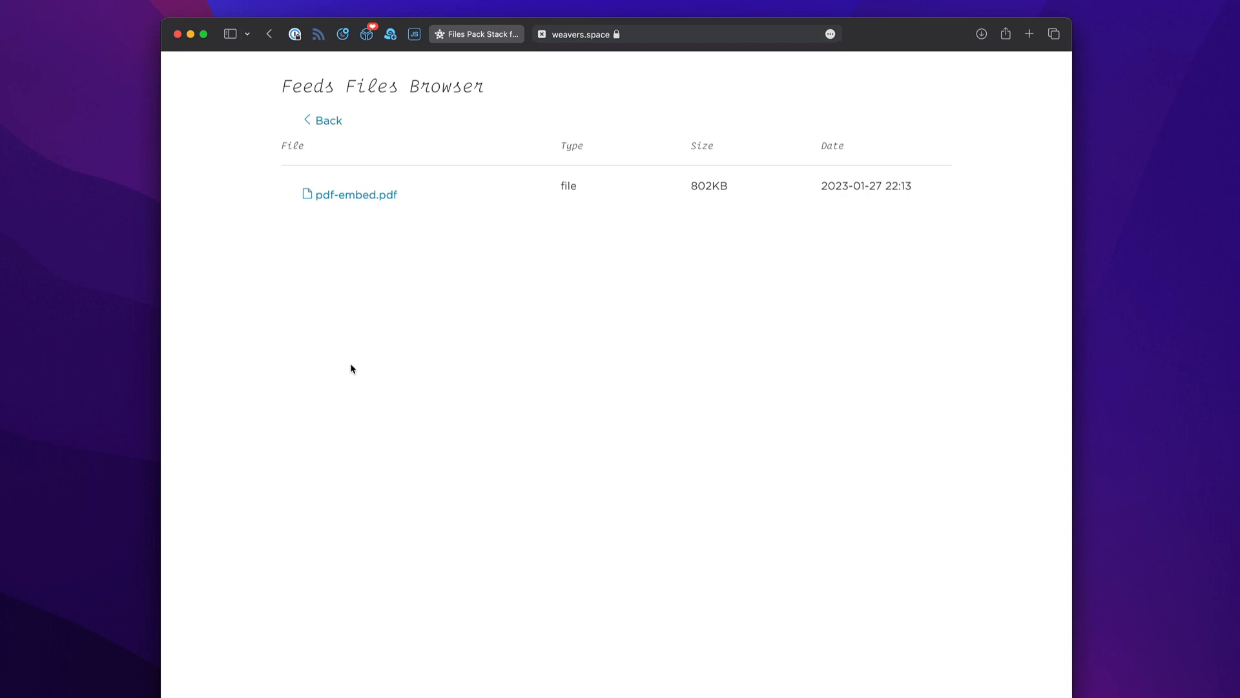
pyautogui.click(316, 120)
# Step: Look over the Feeds - Files Pack product page and return its embedded file browser from the feeds folder to the parent folder
pyautogui.click(465, 35)
pyautogui.scroll(10, 452, 323)
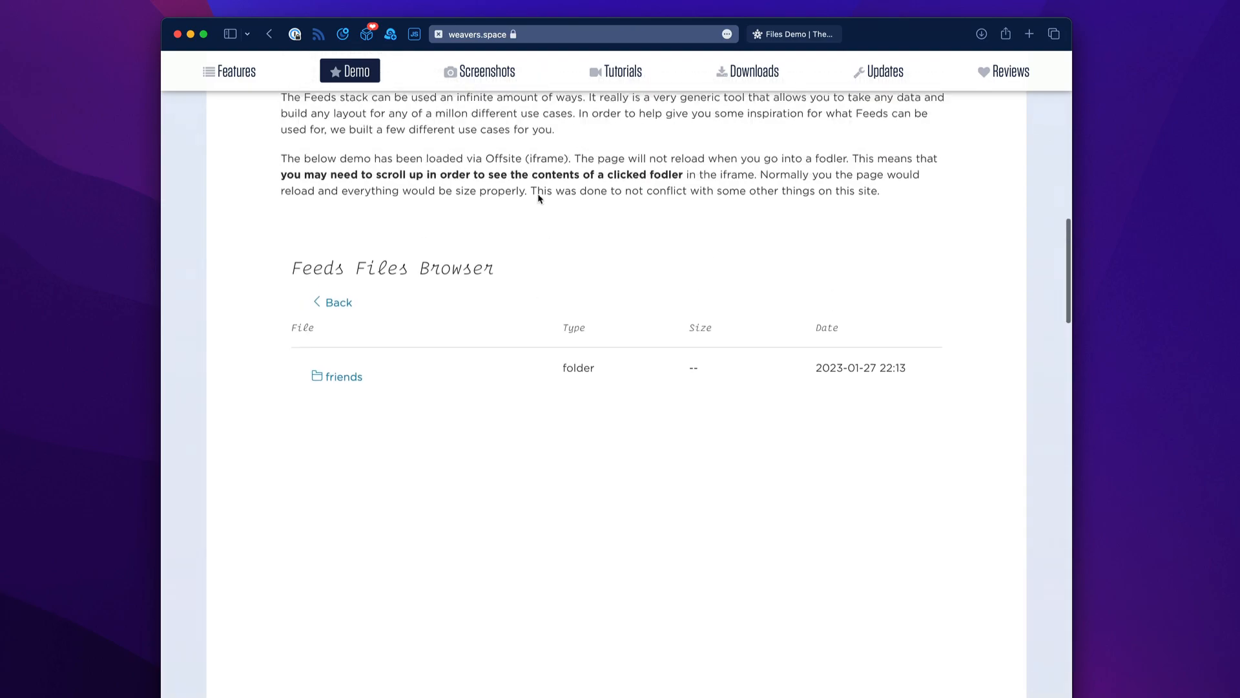
pyautogui.scroll(4, 540, 199)
pyautogui.scroll(-12, 540, 199)
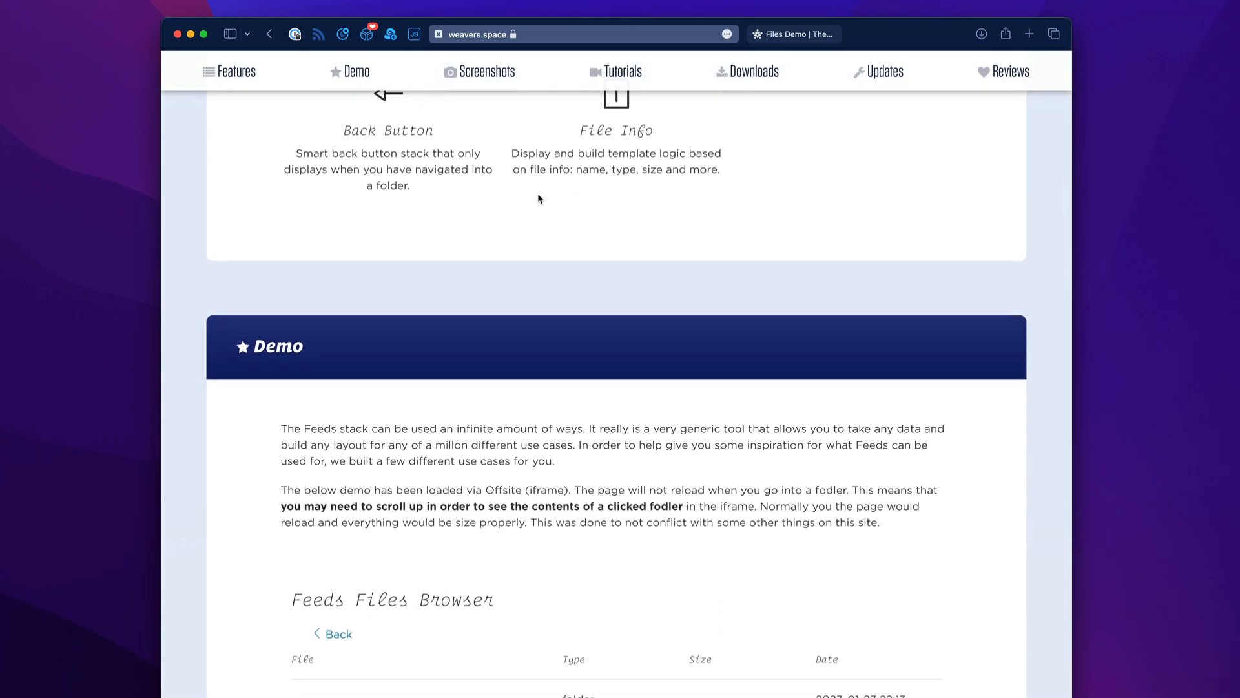
pyautogui.scroll(-4, 525, 401)
pyautogui.scroll(10, 525, 400)
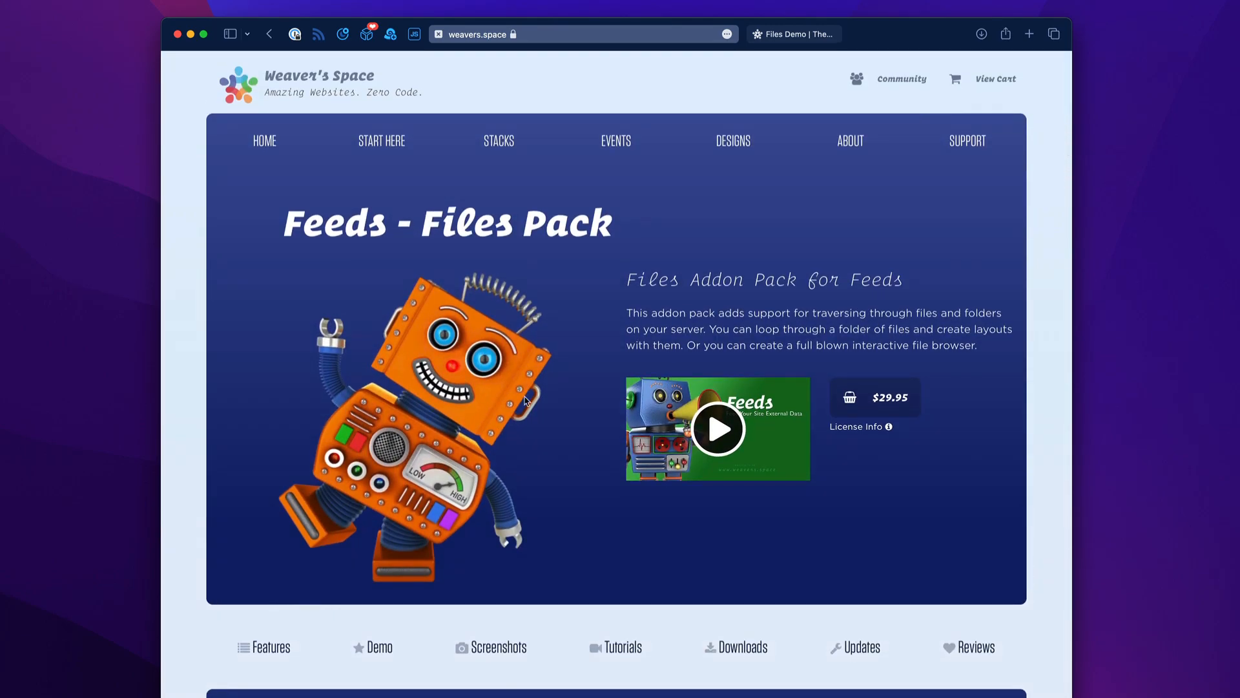
pyautogui.scroll(-10, 525, 401)
pyautogui.scroll(-7, 525, 401)
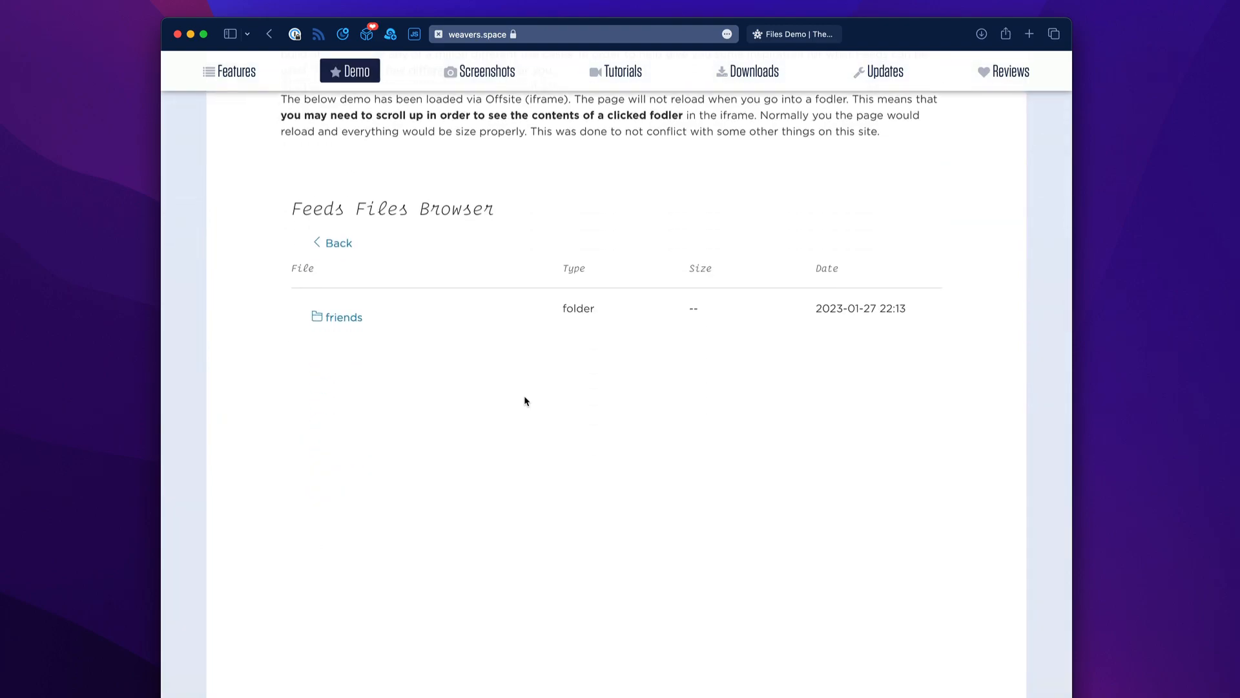
pyautogui.click(338, 244)
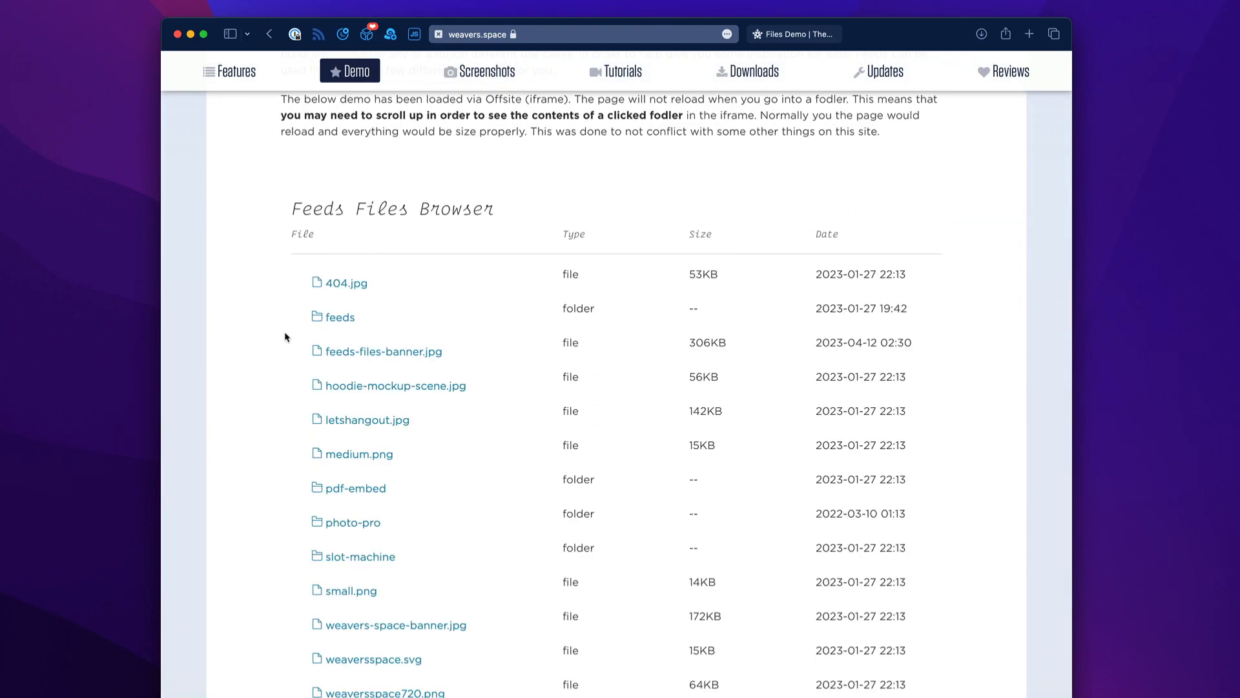
# Step: Compare the embedded file browser's listing with the standalone Files Demo page, ending on the product page
pyautogui.scroll(-1, 499, 492)
pyautogui.scroll(-1, 501, 493)
pyautogui.scroll(1, 502, 492)
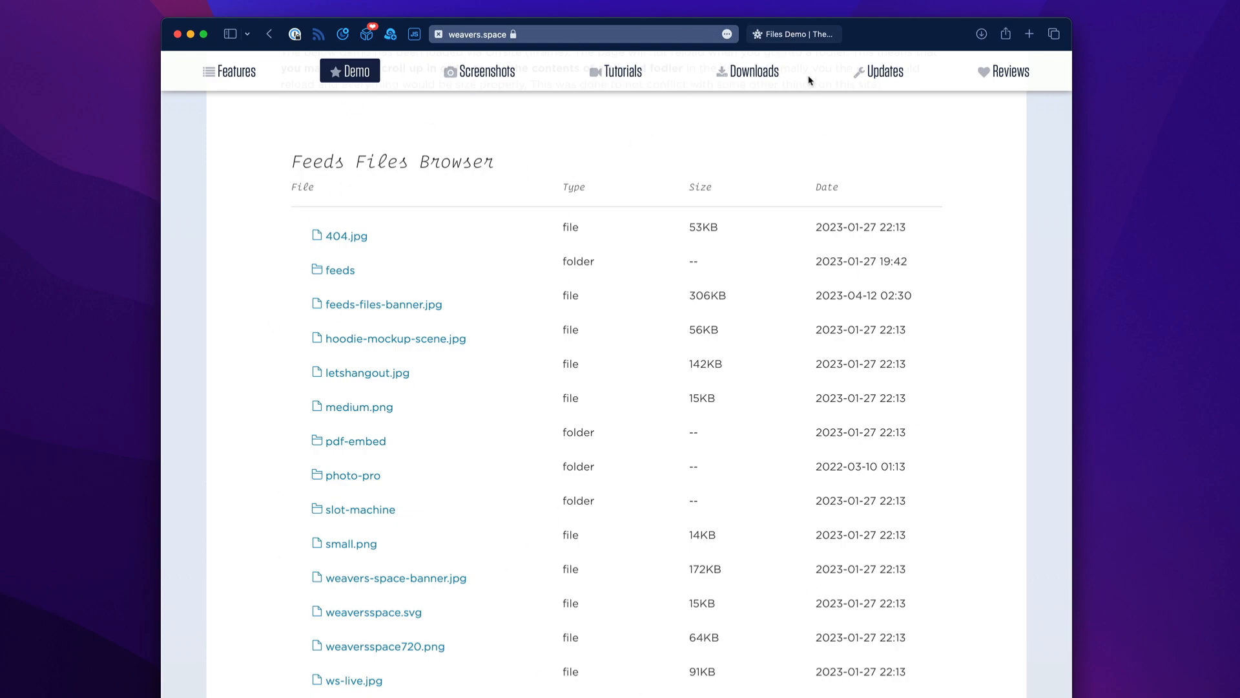
pyautogui.click(781, 36)
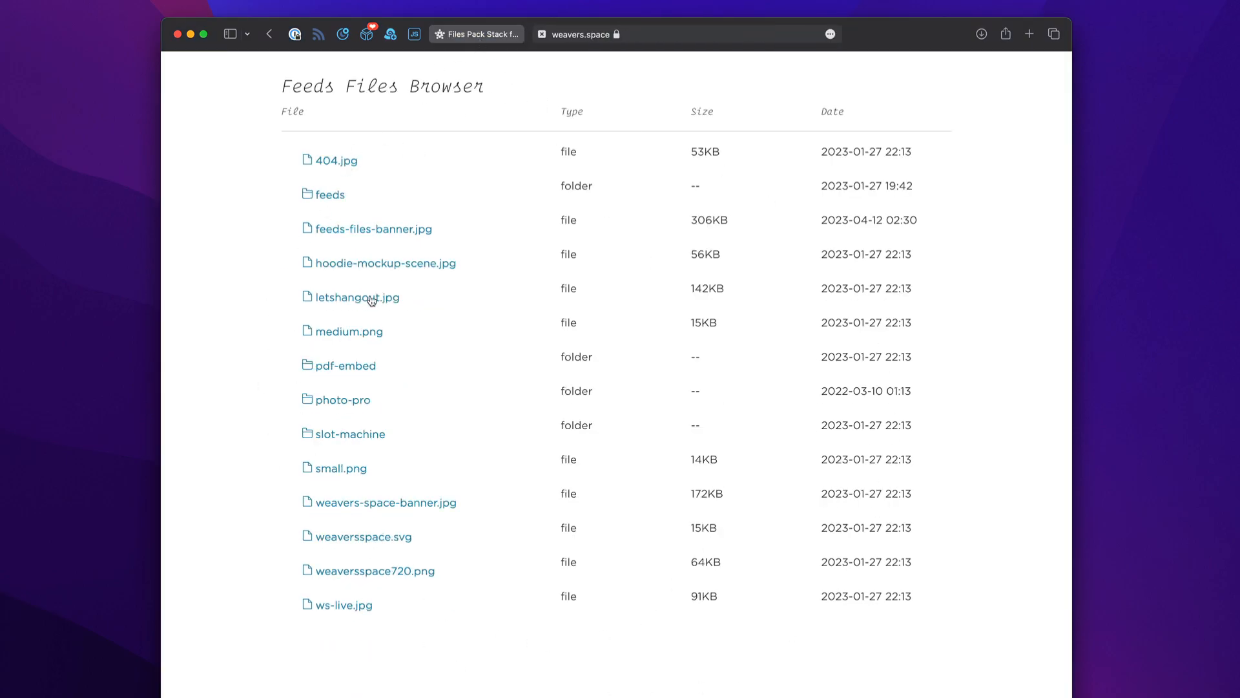
pyautogui.click(471, 36)
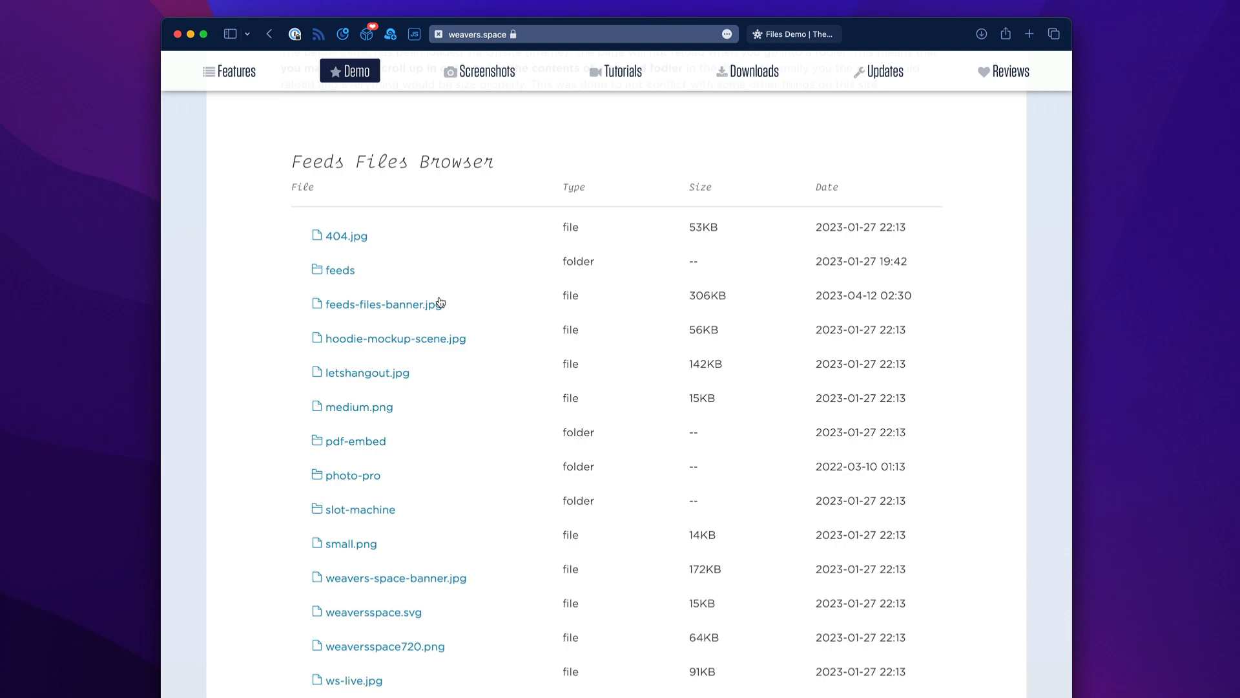
# Step: Open the feeds folder and the pdf-embed folder in the embedded file browser, returning to the parent folder after each
pyautogui.scroll(2, 379, 293)
pyautogui.scroll(-2, 378, 293)
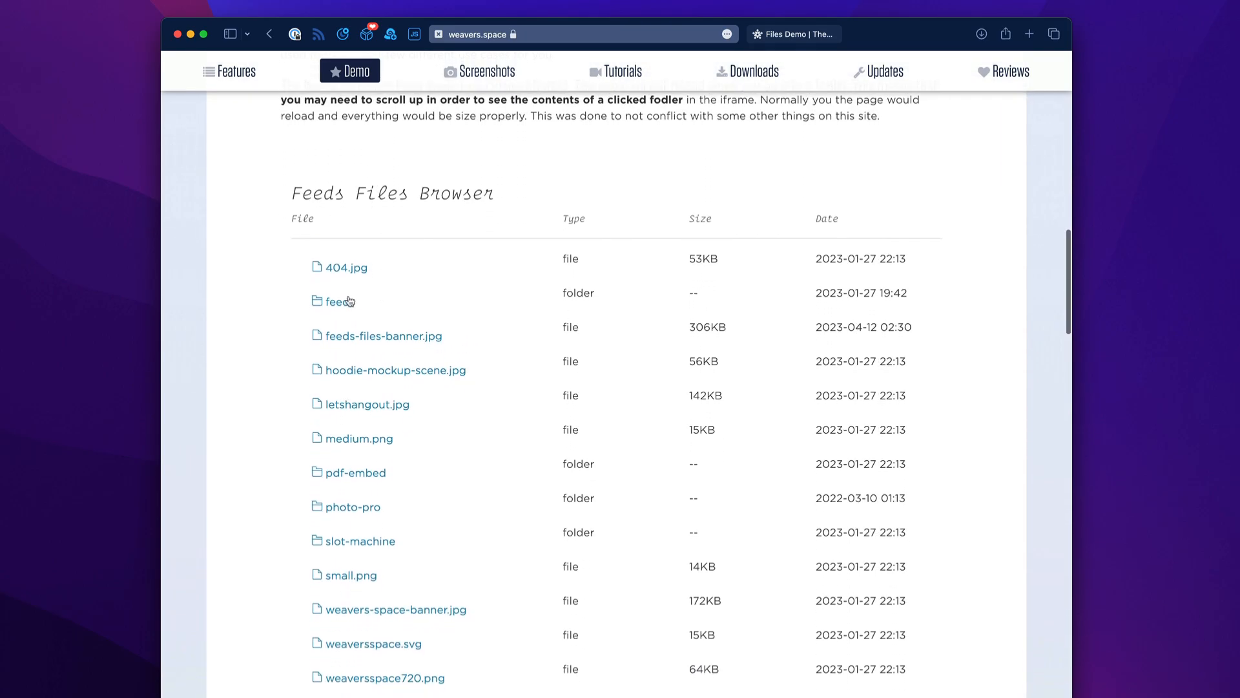
pyautogui.click(348, 304)
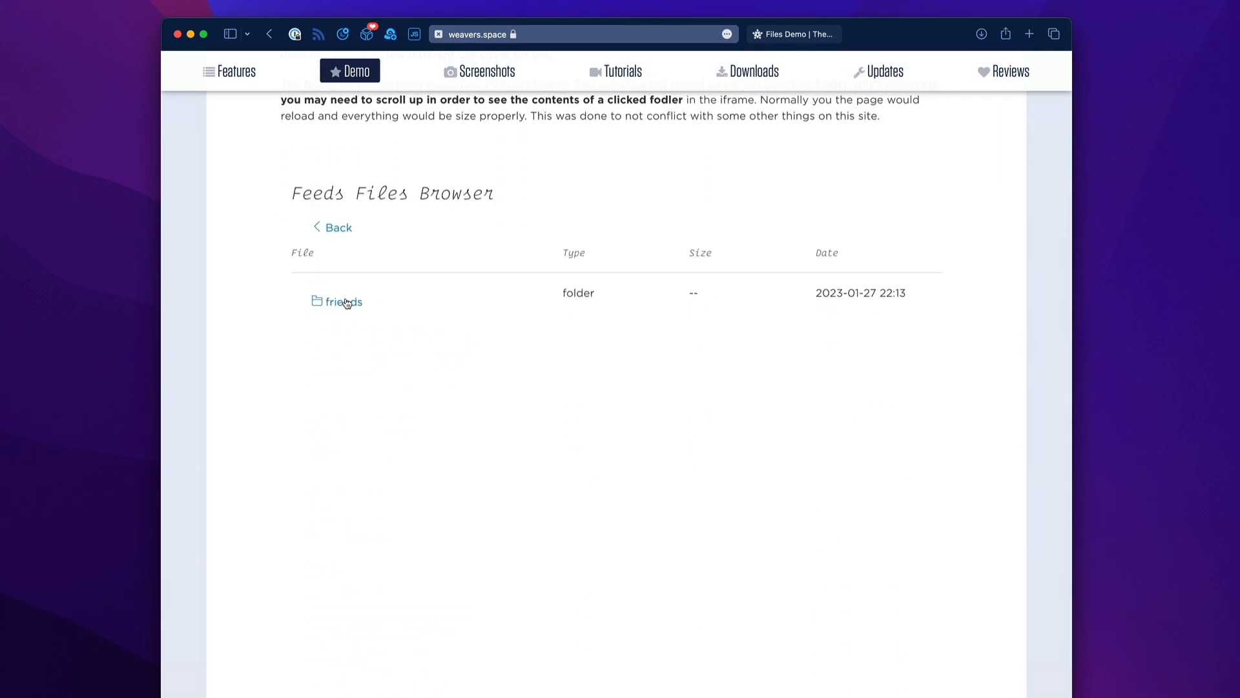
pyautogui.click(335, 230)
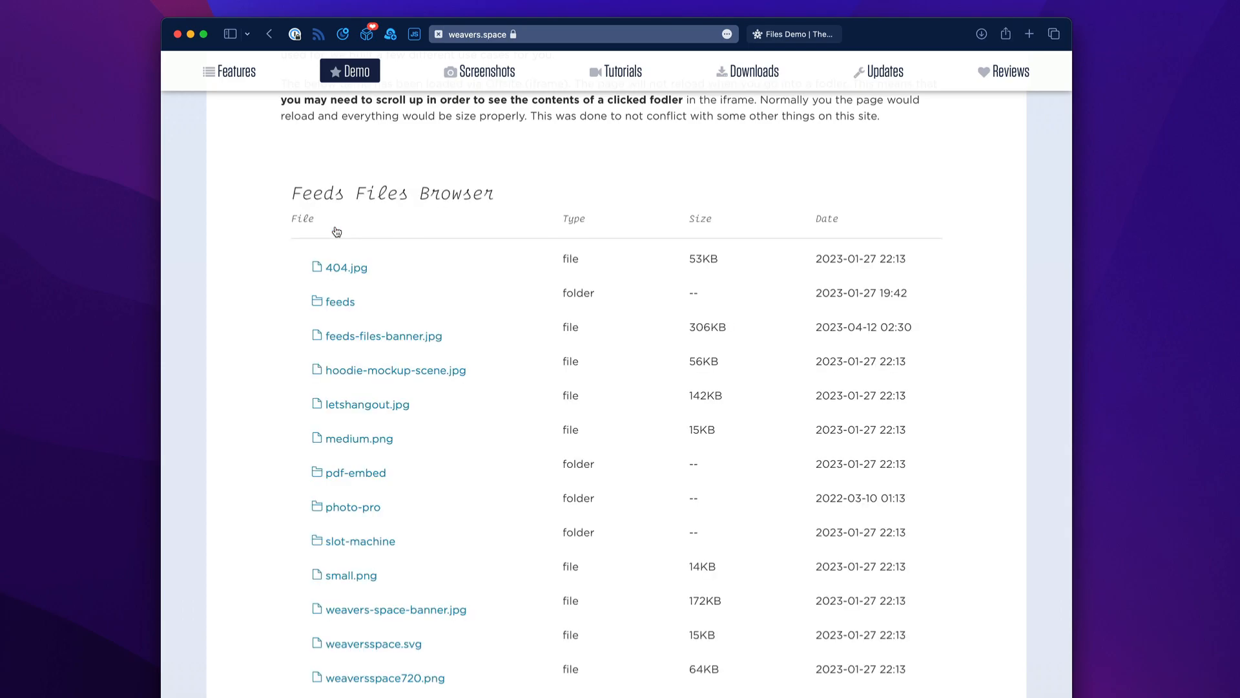
pyautogui.click(346, 475)
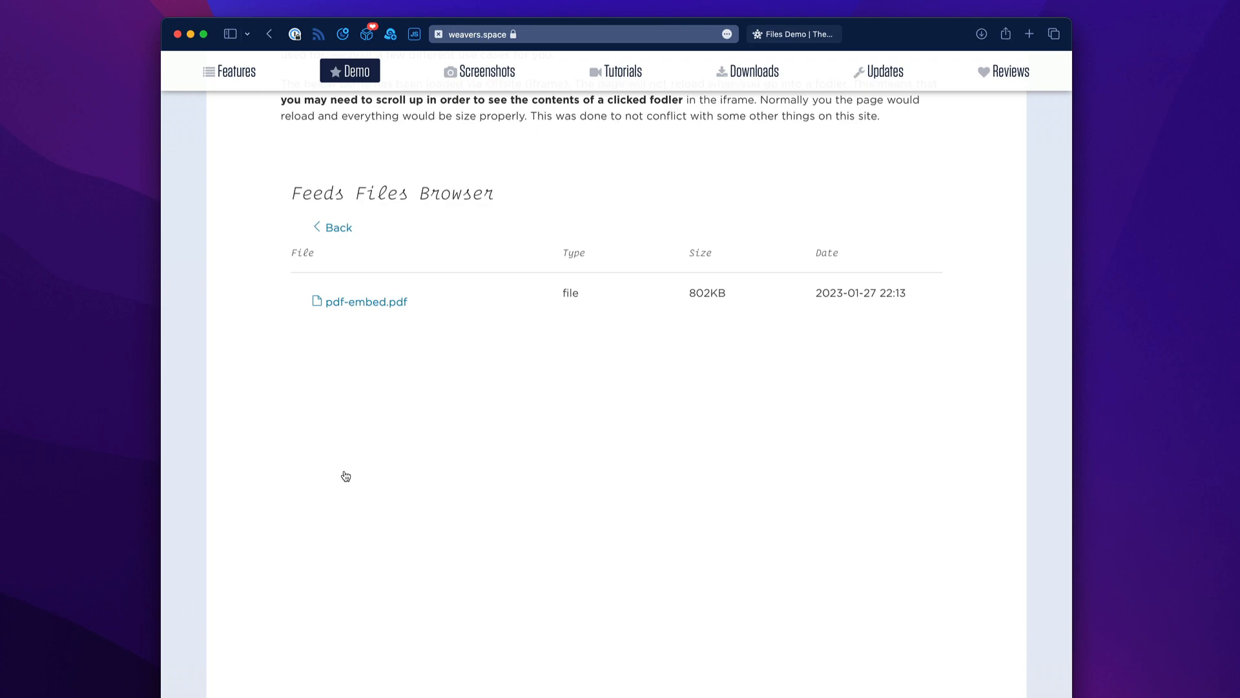
pyautogui.click(340, 229)
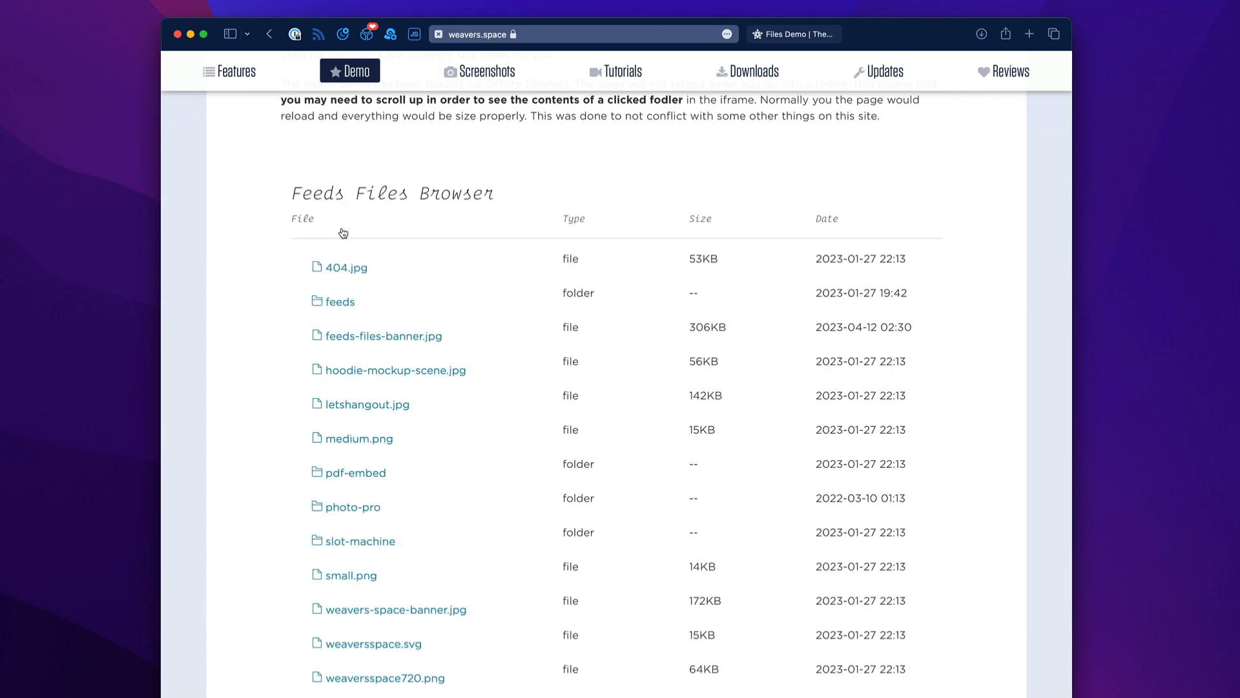